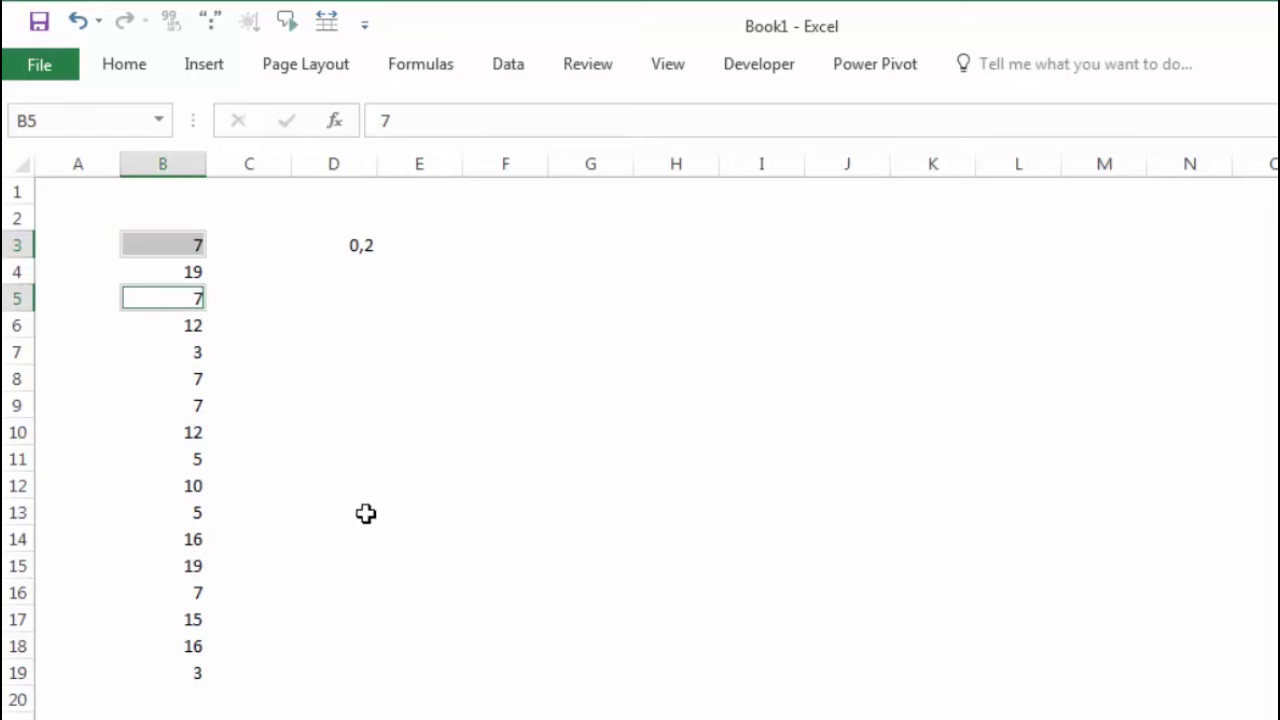
- Wrap D3's formula in SUMPRODUCT and accept Excel's closing-bracket correction, so D3 shows 8
left_click(417, 411)
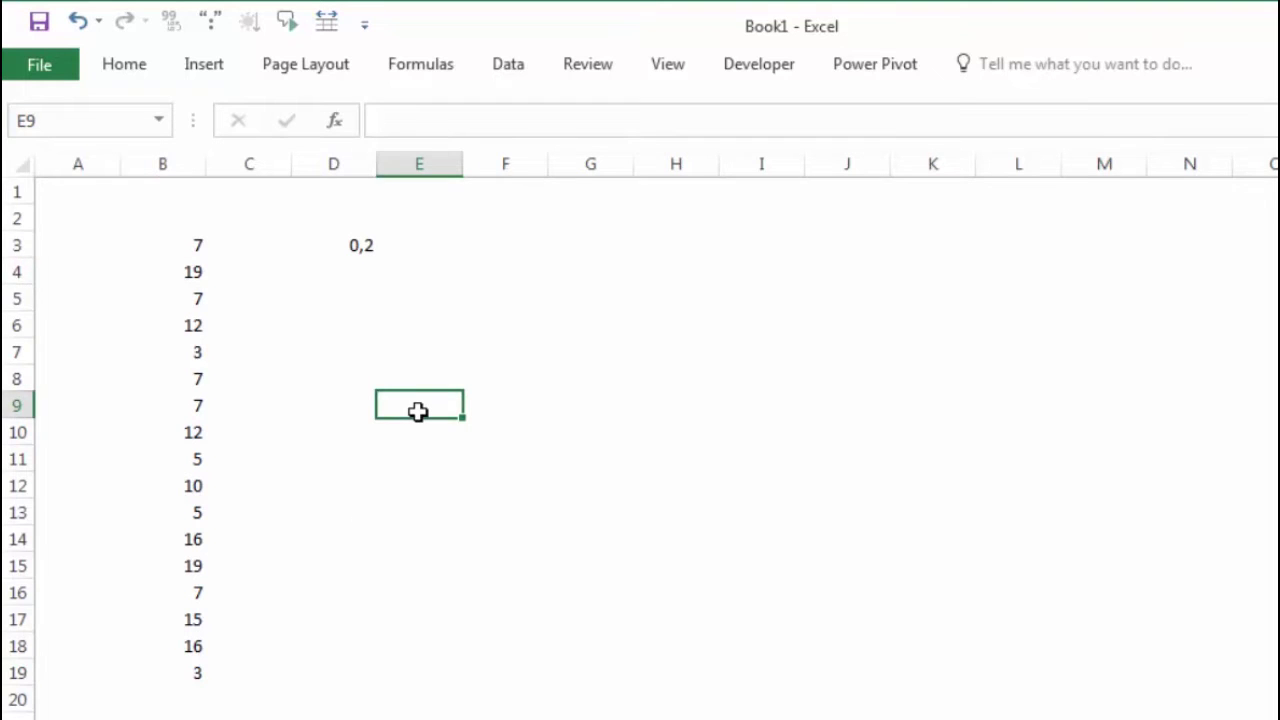
left_click(512, 279)
double_click(357, 243)
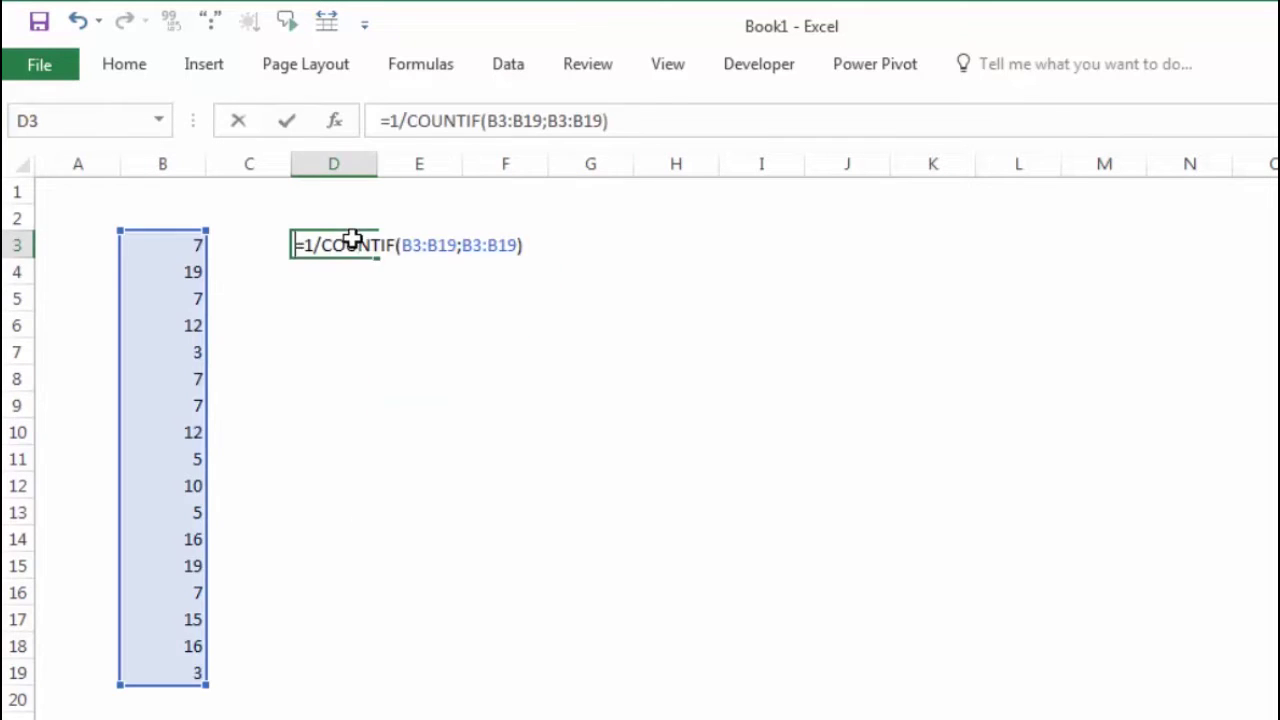
left_click(302, 247)
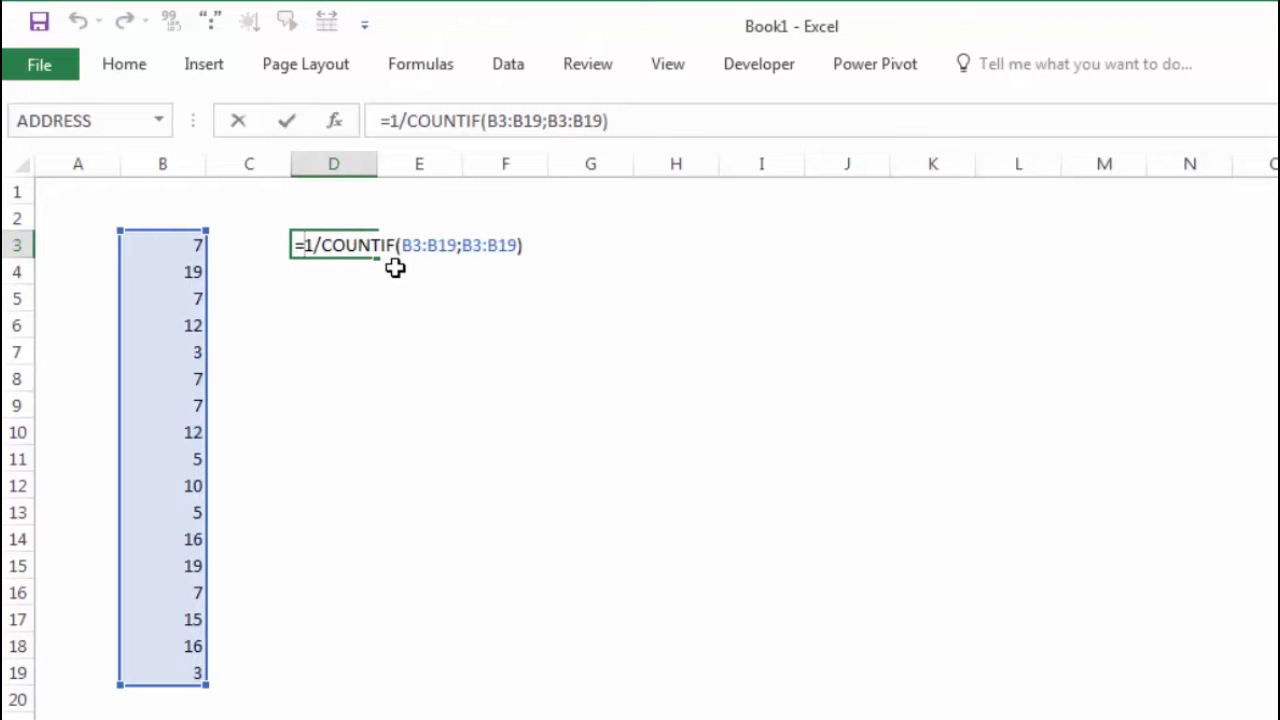
type("su")
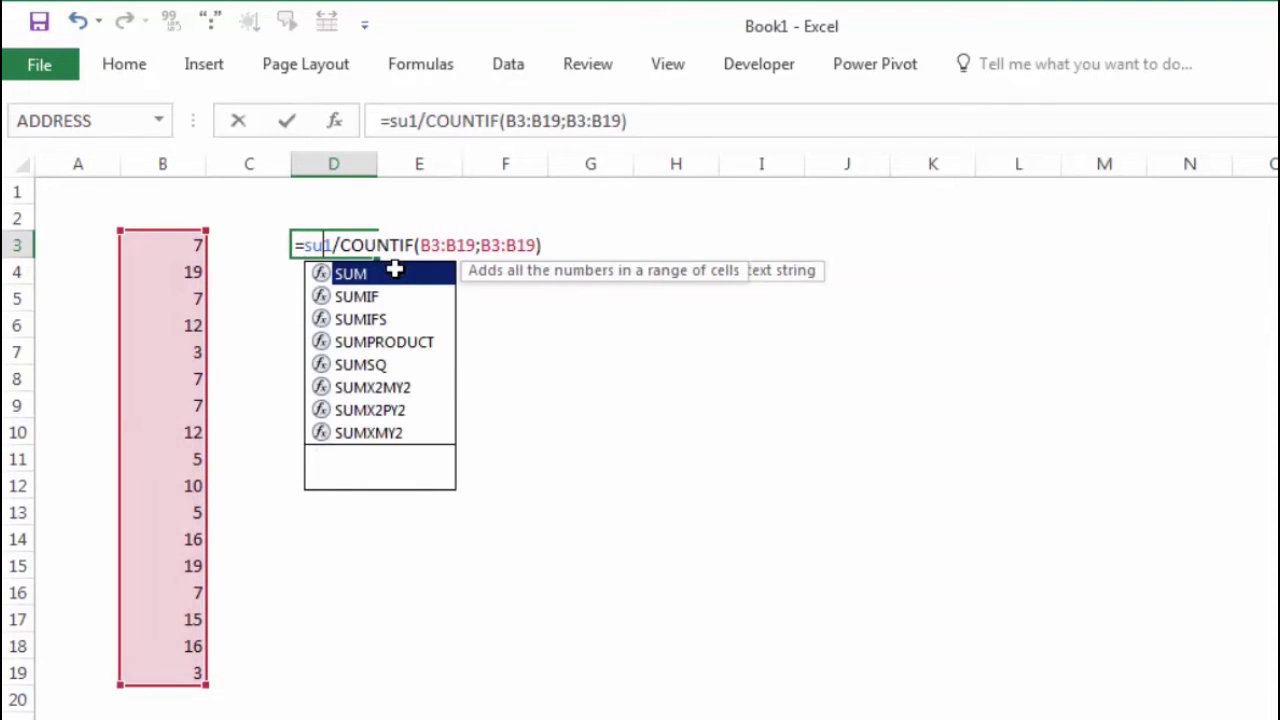
type("mp")
key("Tab")
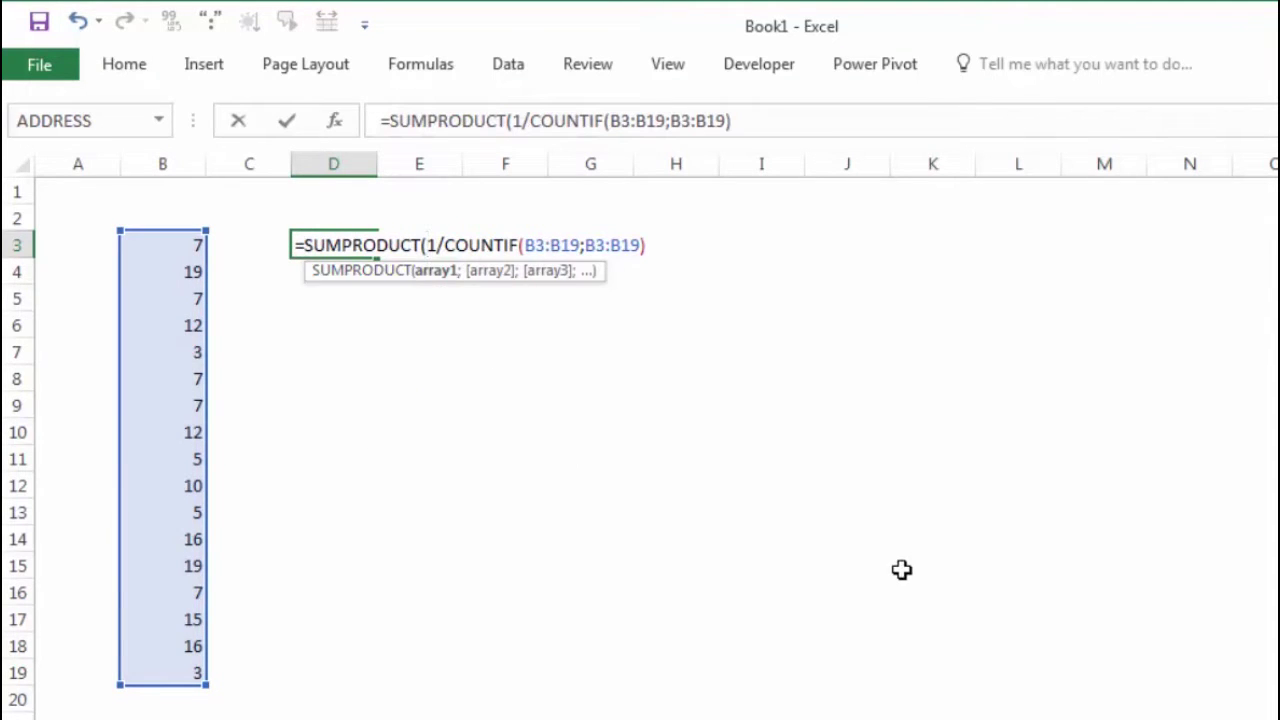
key("Return")
left_click_drag(843, 437, 481, 297)
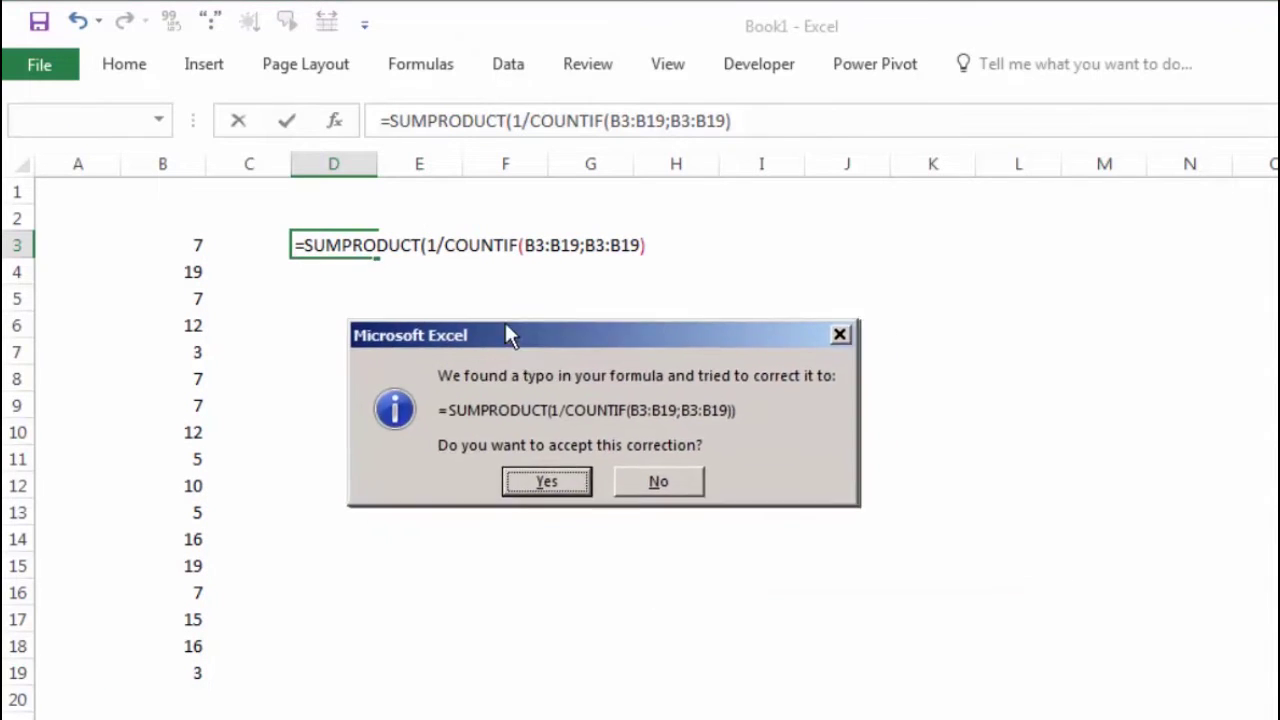
left_click(484, 443)
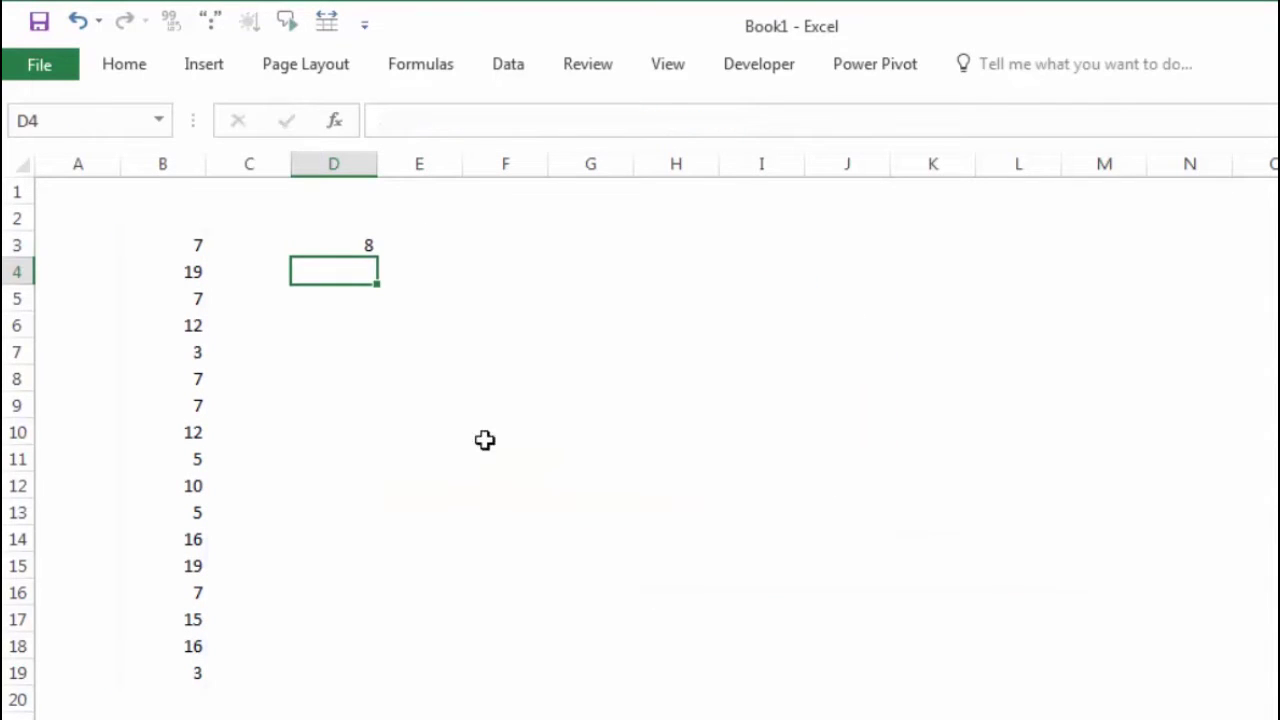
left_click(352, 245)
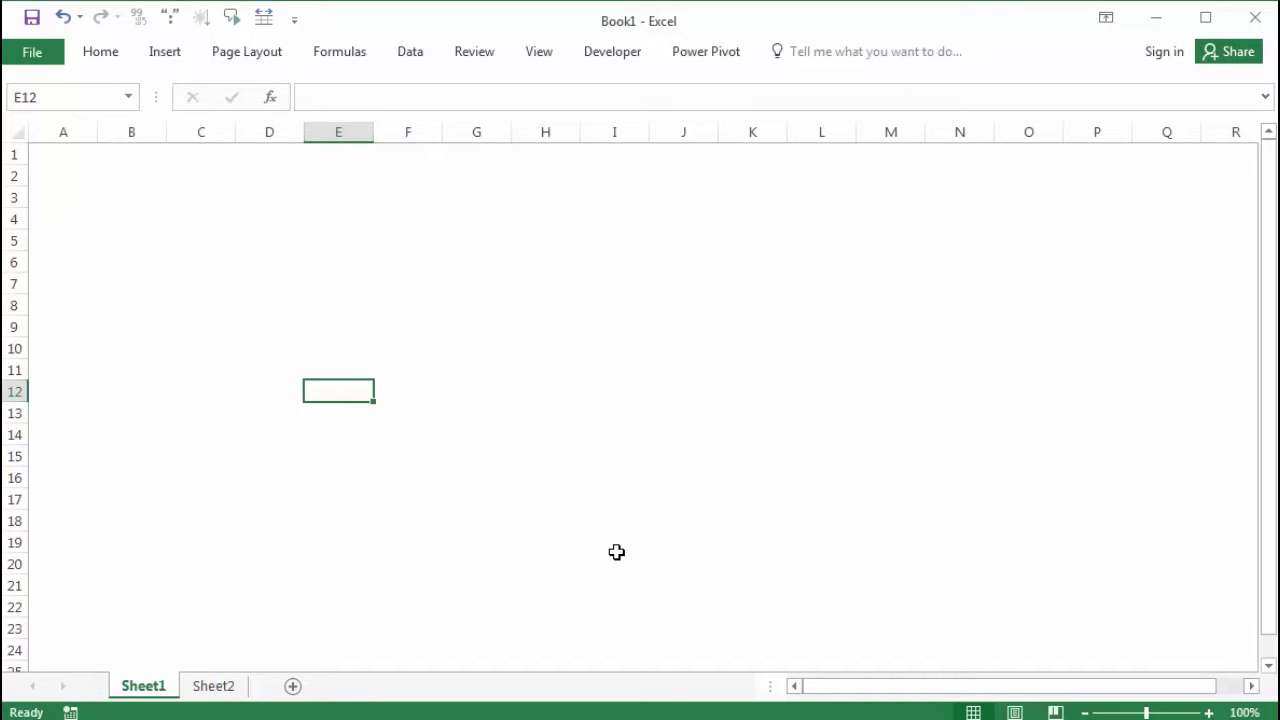
- Select B3 as the first cell of the number list
left_click(147, 231)
left_click(155, 202)
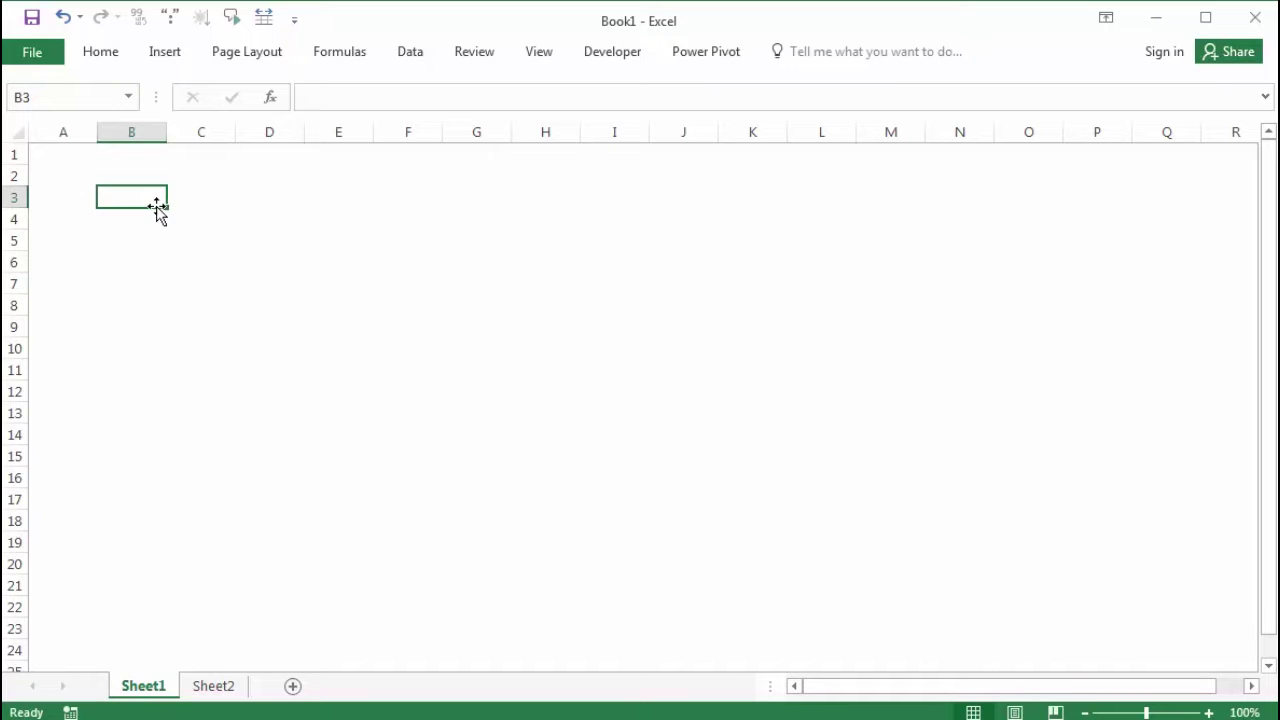
- Fill B3:B19 with =RANDBETWEEN(1;20) in one go
left_click(209, 203)
left_click(130, 200)
left_click_drag(130, 200, 131, 541)
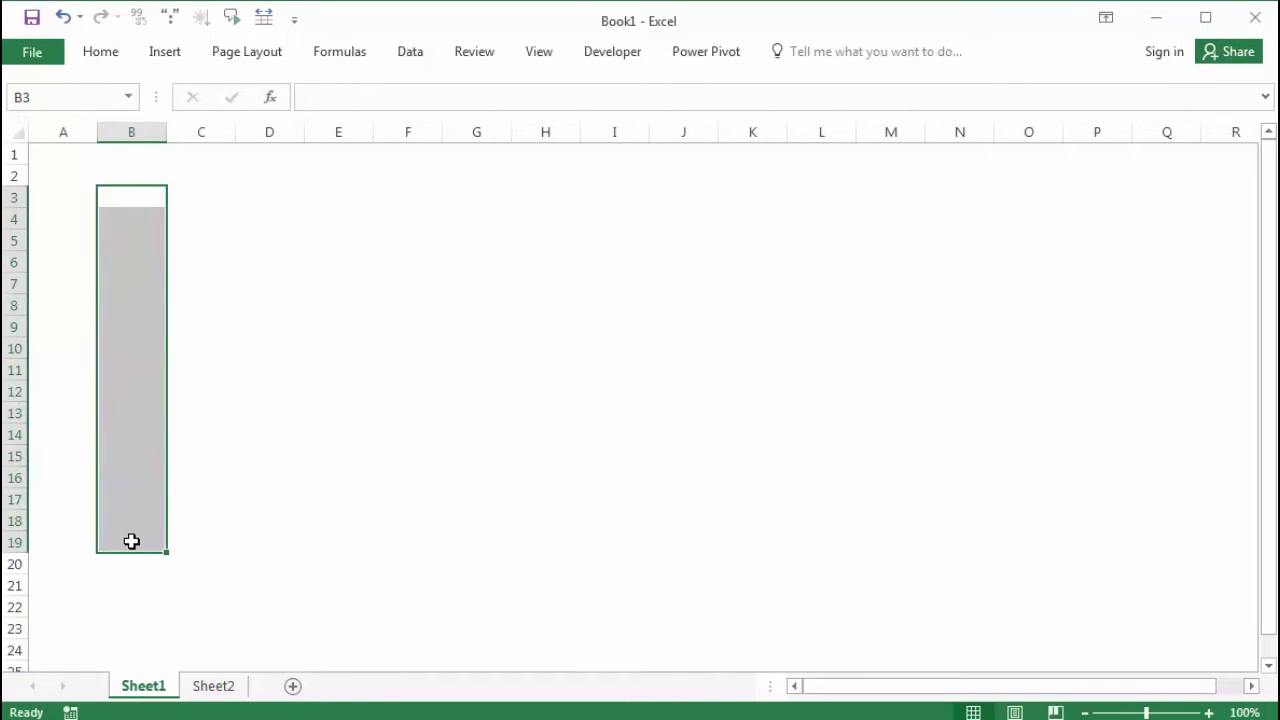
type("=ran")
key("Down")
key("Tab")
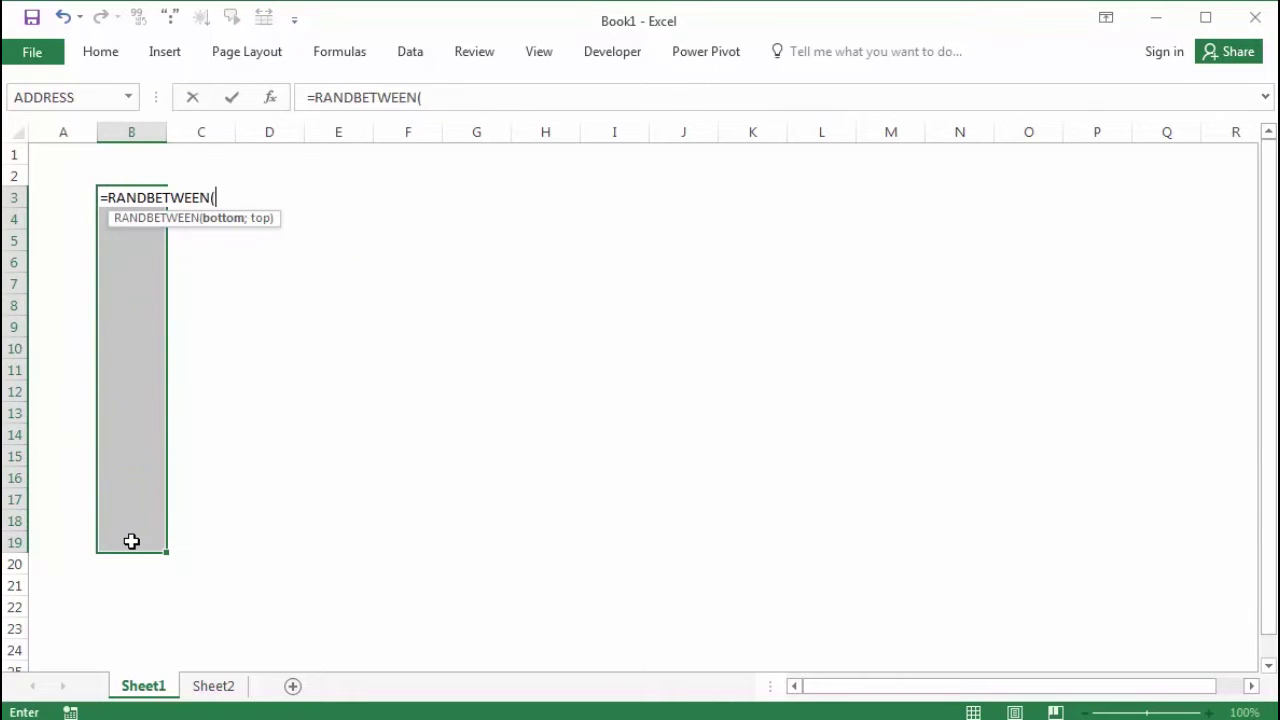
type("1;")
type("20")
key("ctrl+Return")
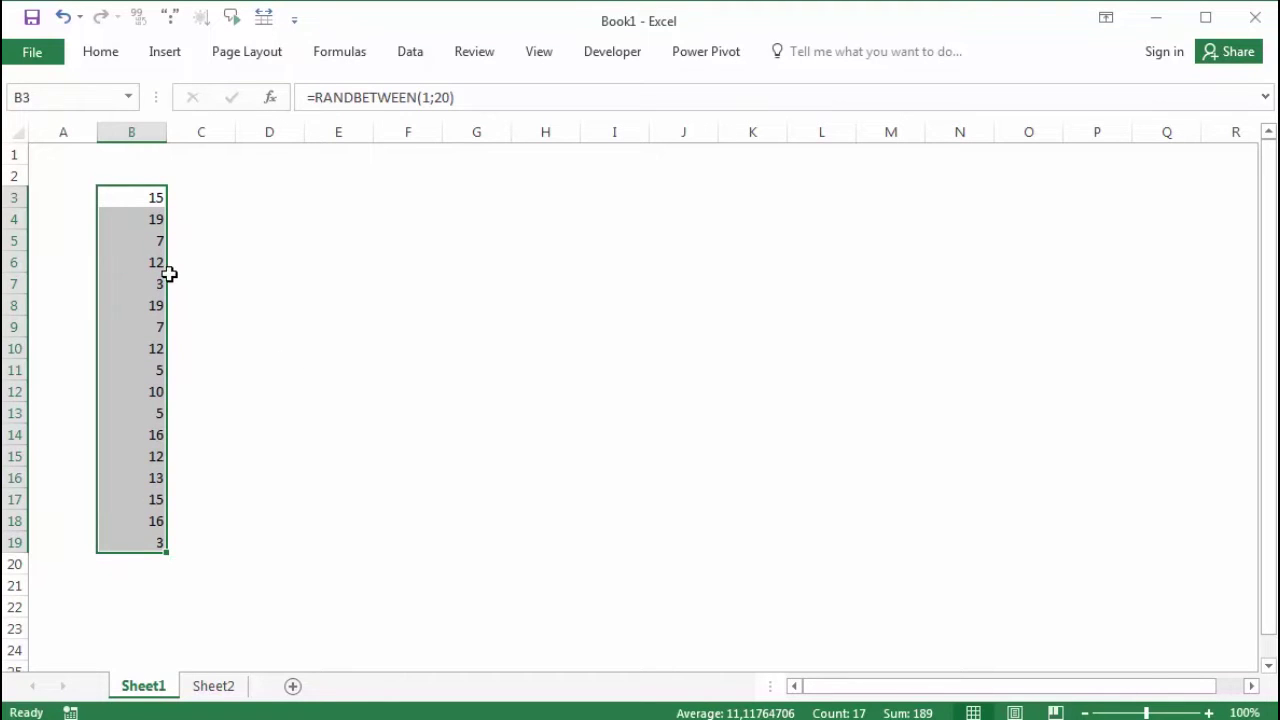
- Paste the random numbers back over B3:B19 as fixed values and check their count and sum
key("ctrl+c")
left_click(145, 200)
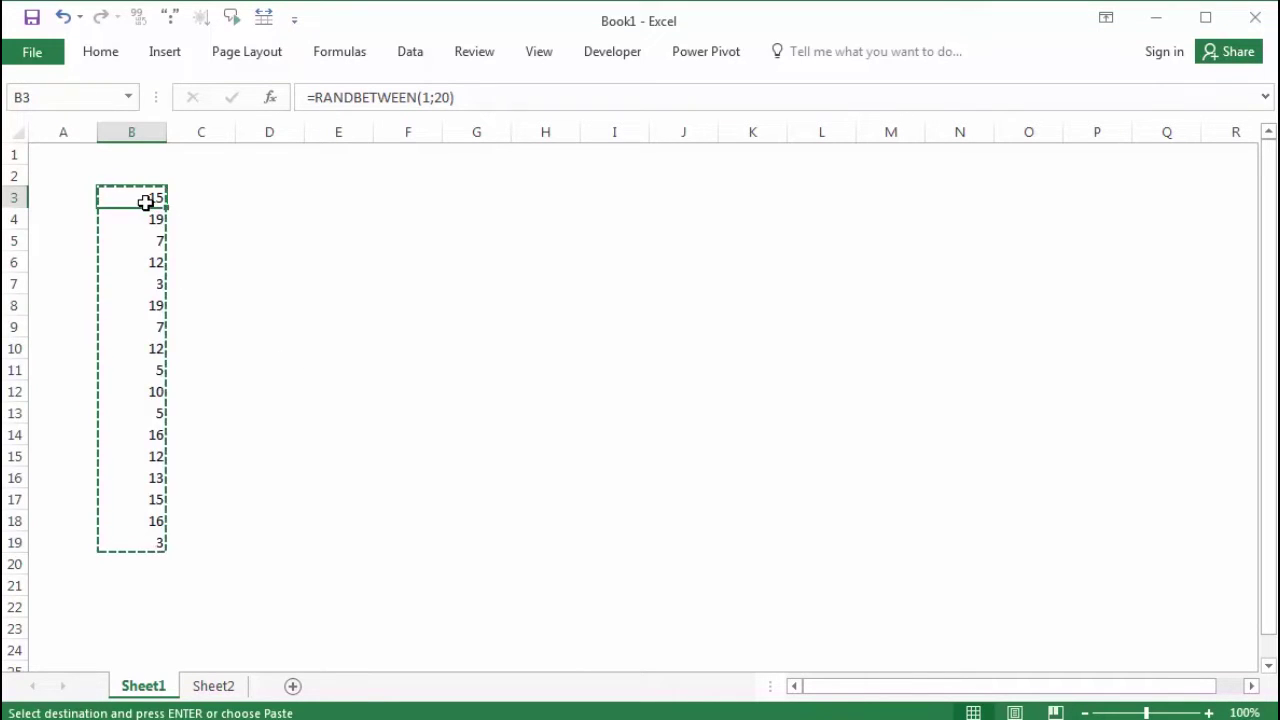
right_click(147, 202)
left_click(229, 300)
left_click(223, 283)
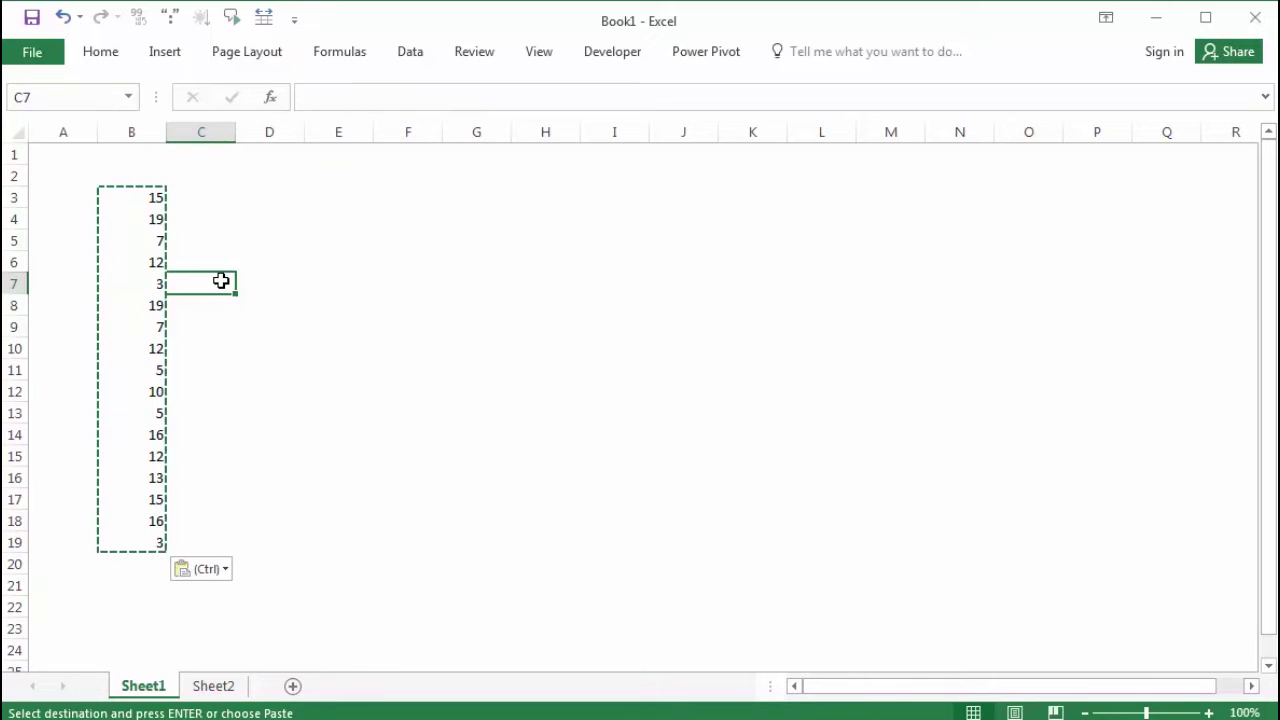
key("Escape")
left_click(321, 223)
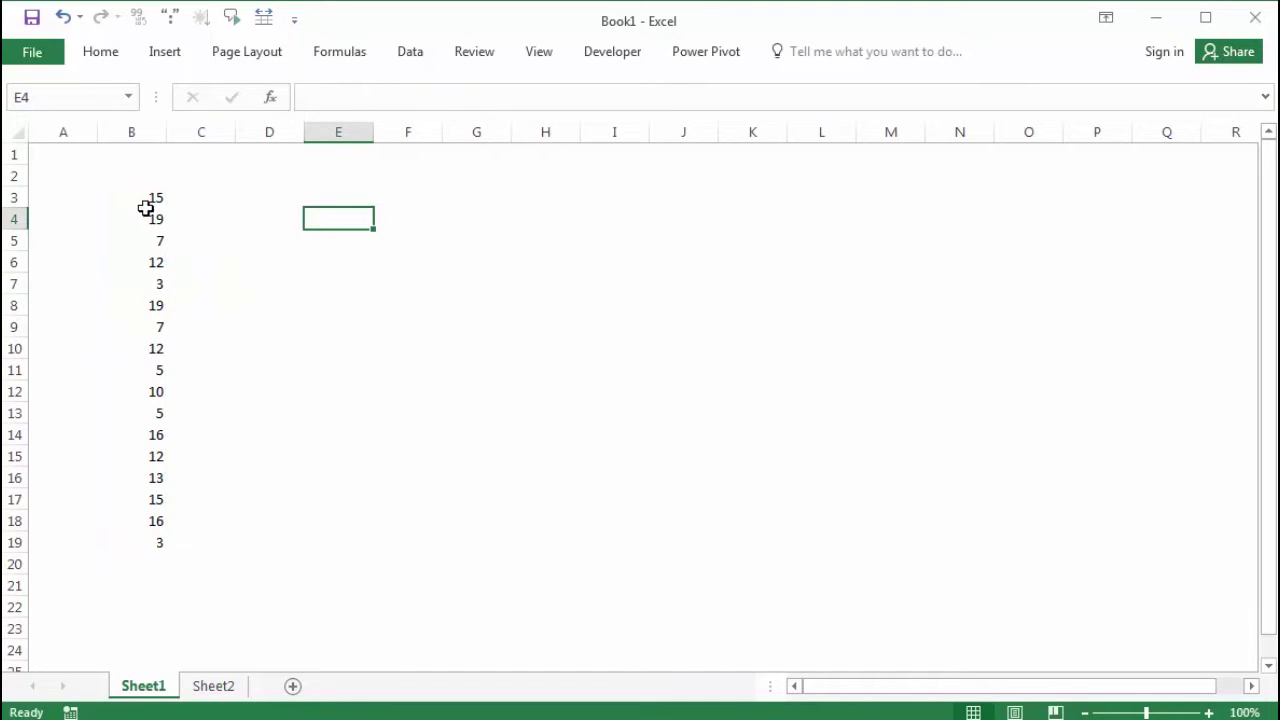
left_click_drag(146, 200, 156, 545)
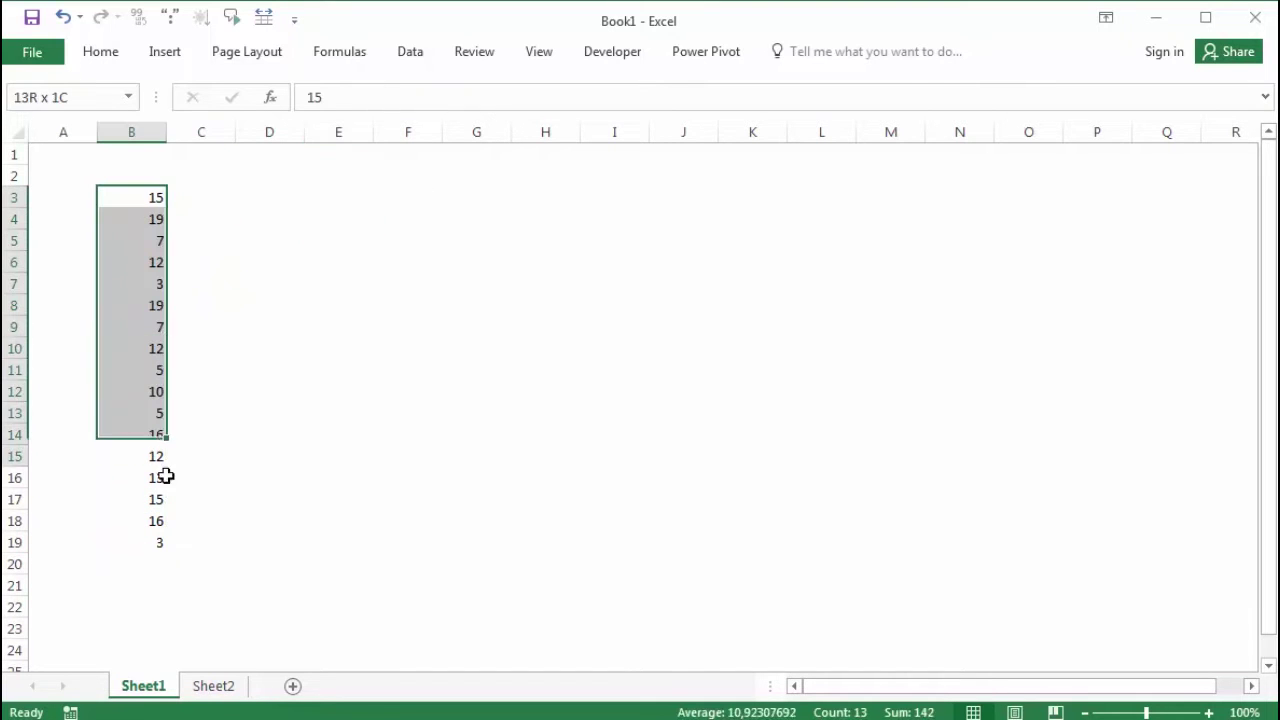
left_click(240, 388)
- Review the list, noting 15 in B3 and 3 in B19, with D3 as the formula cell
left_click(270, 194)
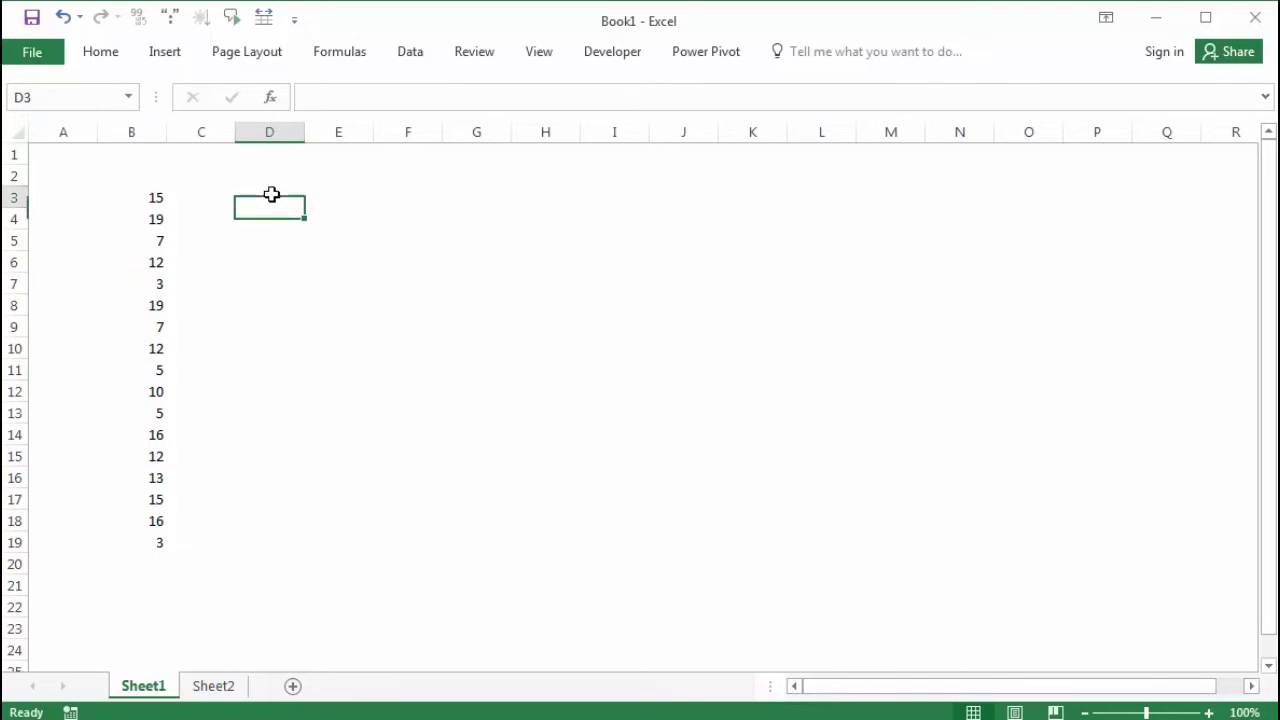
left_click(148, 194)
left_click(266, 200)
left_click(151, 198)
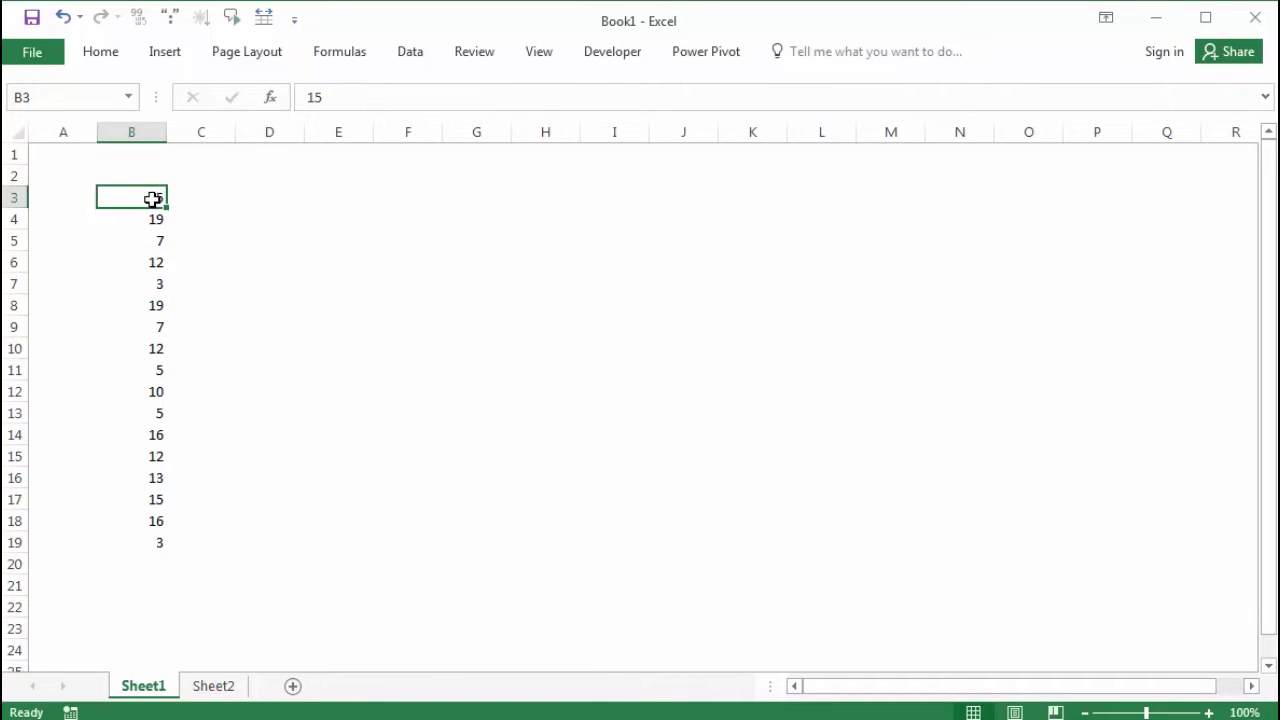
left_click(152, 546)
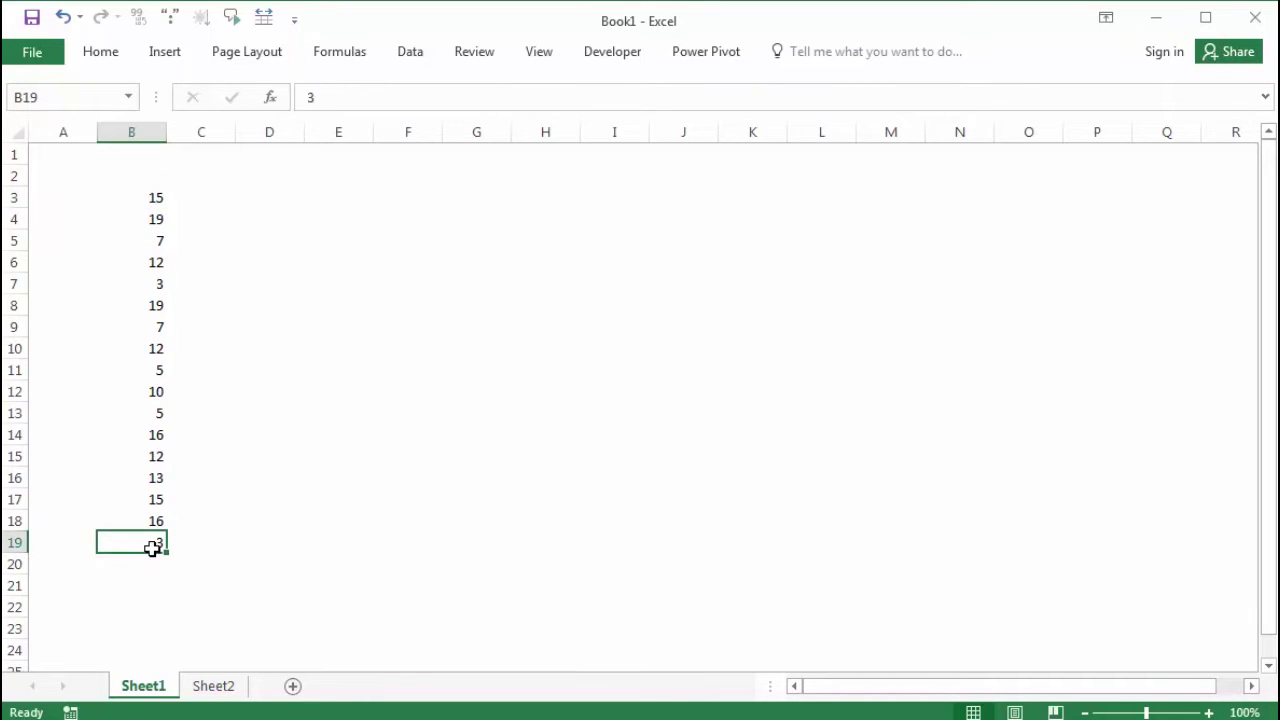
left_click(153, 198)
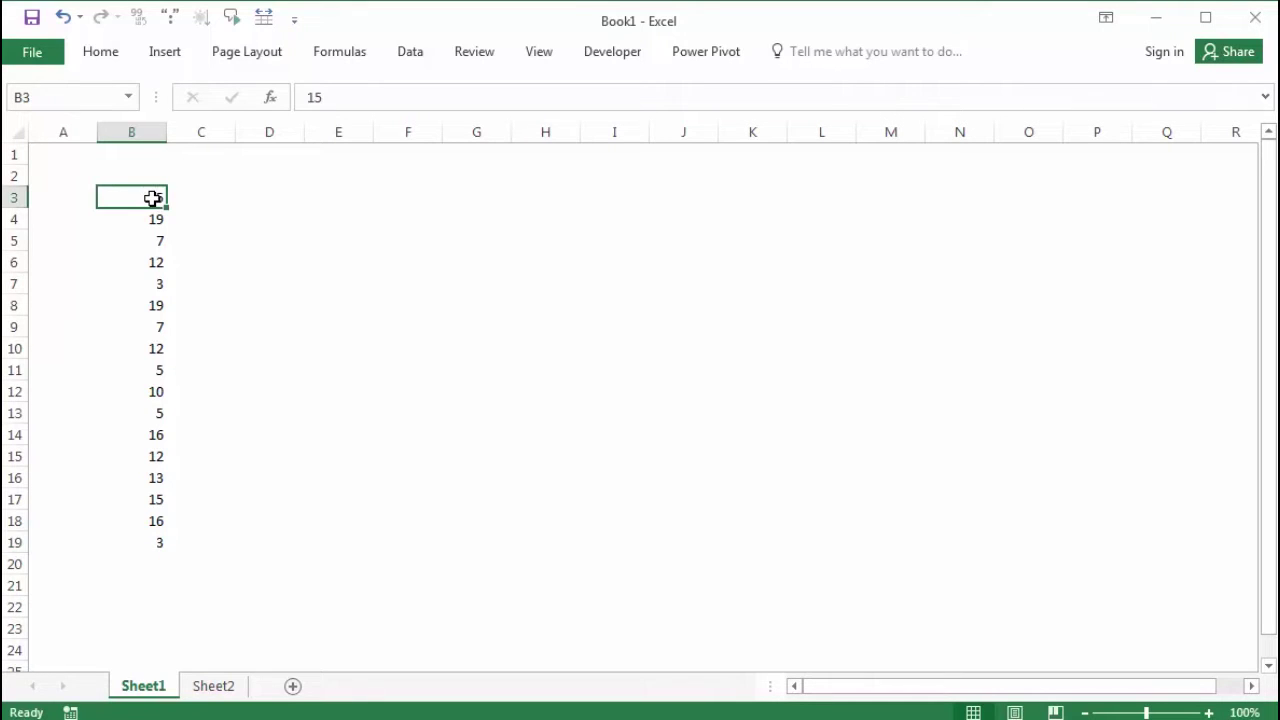
left_click(258, 204)
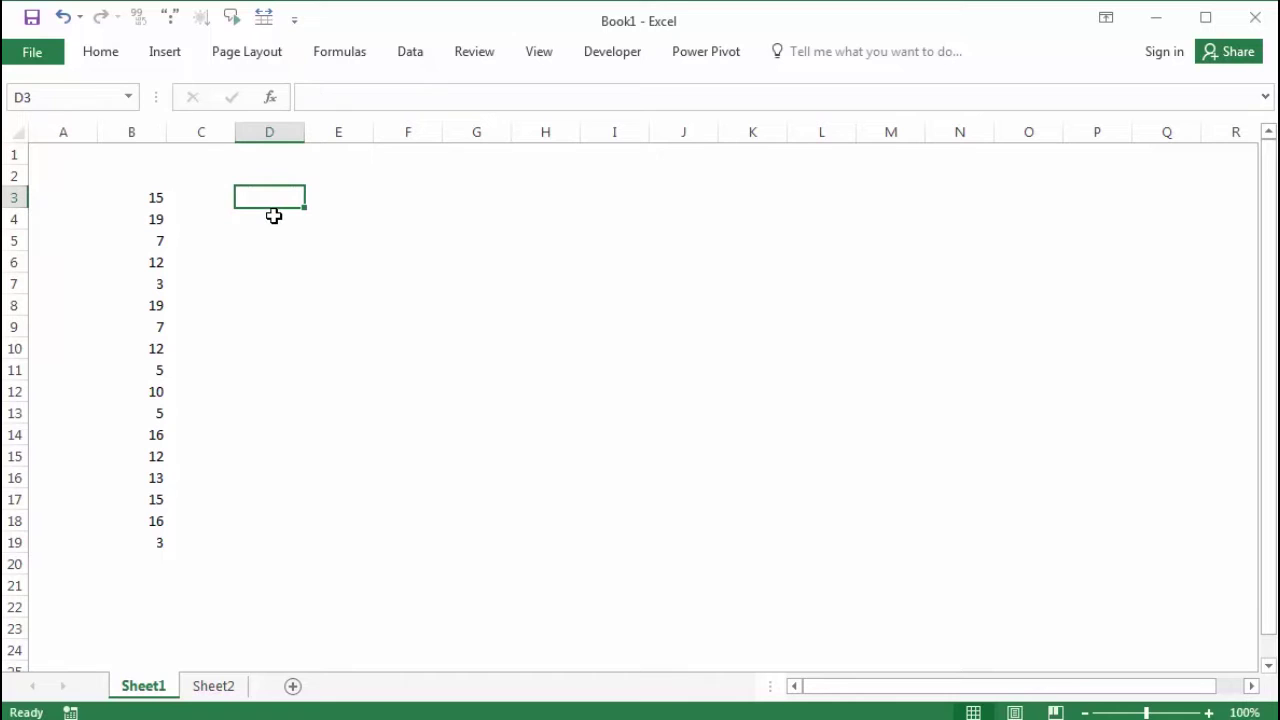
- Enter =COUNTIF(B3:B19;B3:B19) in D3
type("=count")
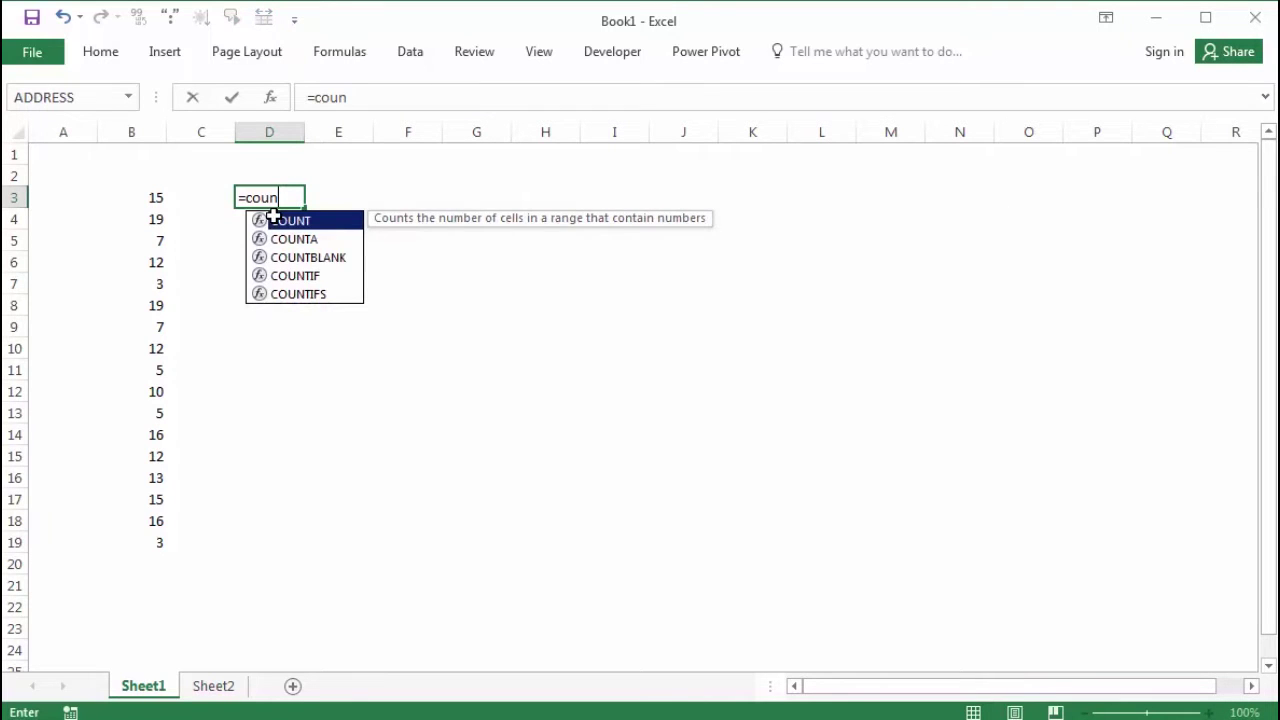
key("Down")
key("Down")
key("Down")
key("Tab")
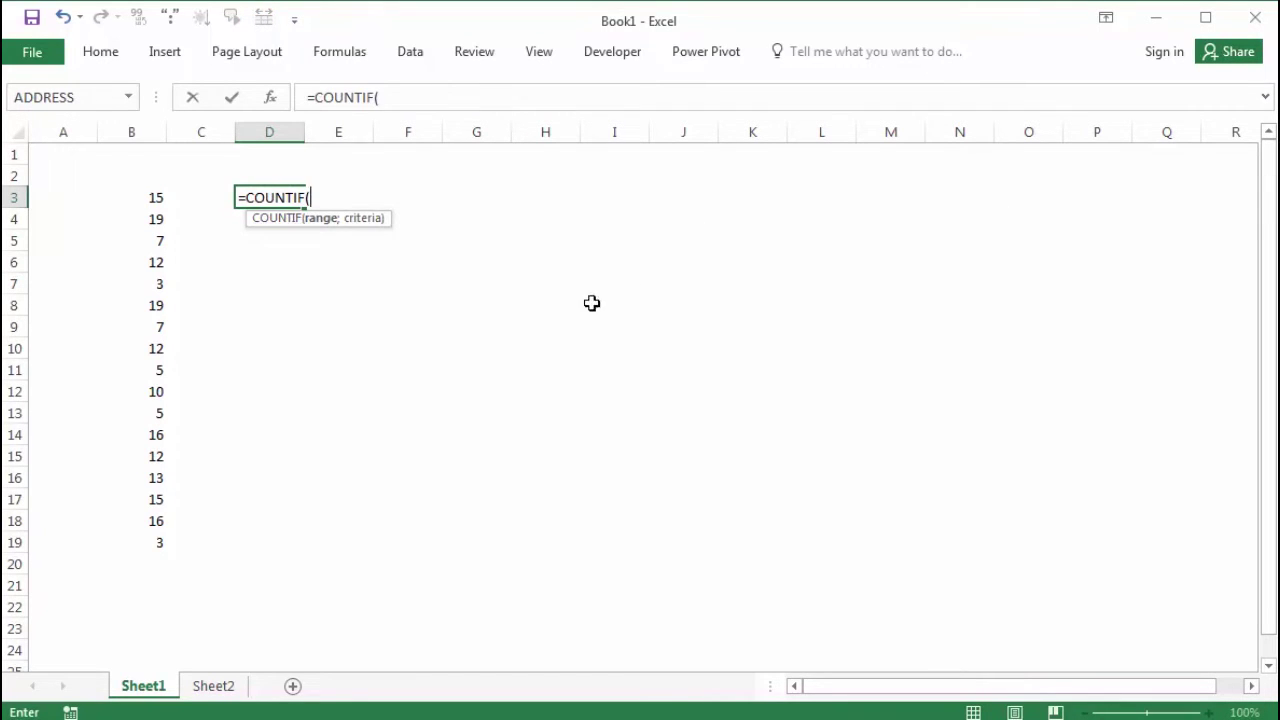
left_click_drag(158, 198, 162, 352)
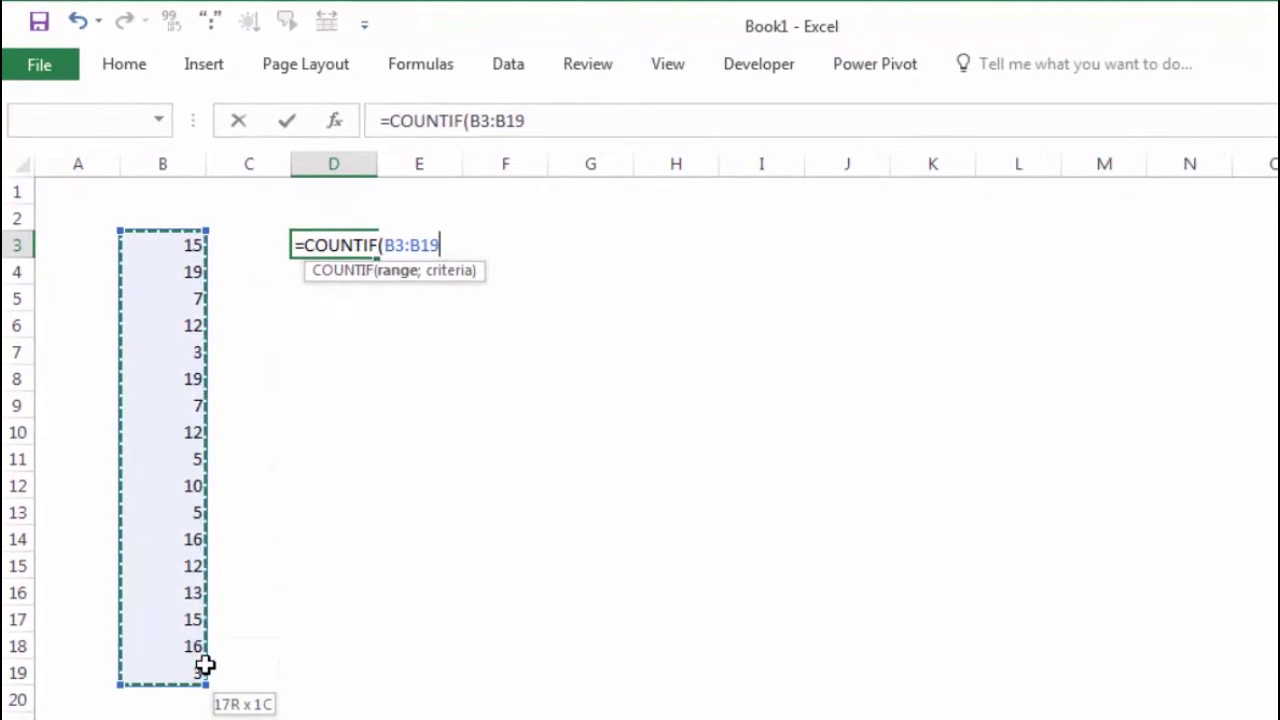
left_click_drag(190, 416, 195, 632)
left_click_drag(171, 243, 174, 671)
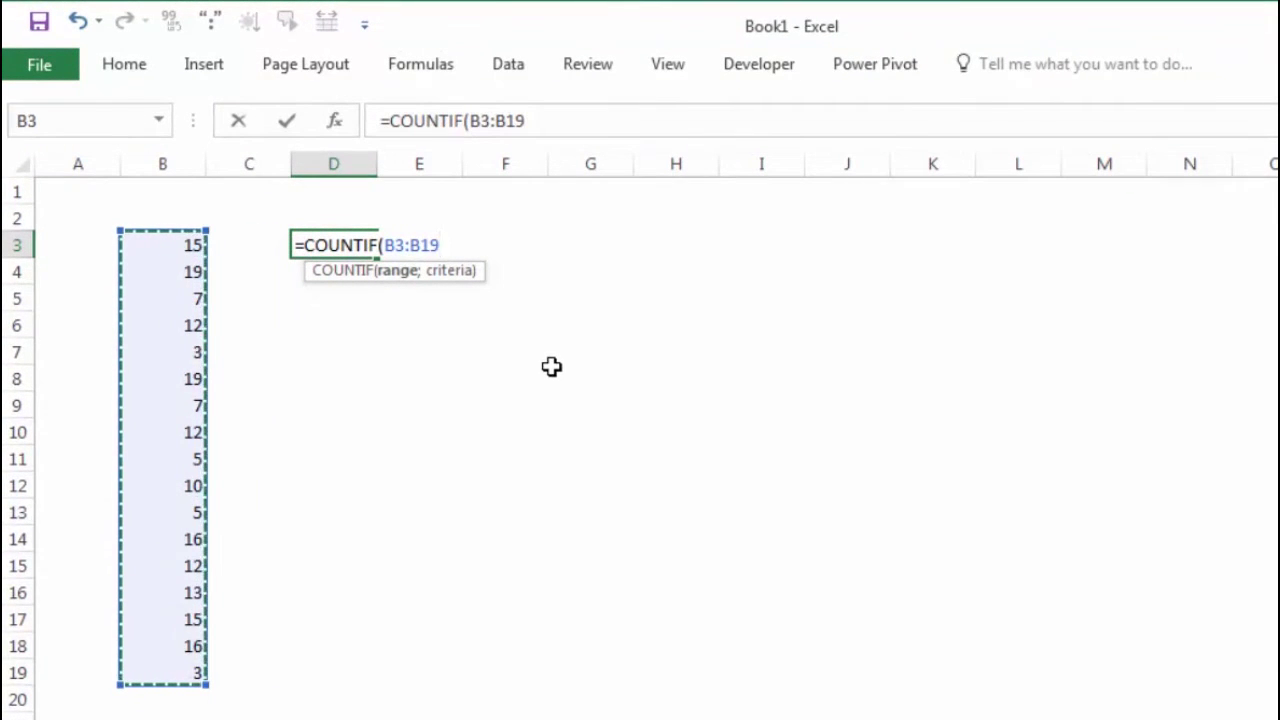
type(";")
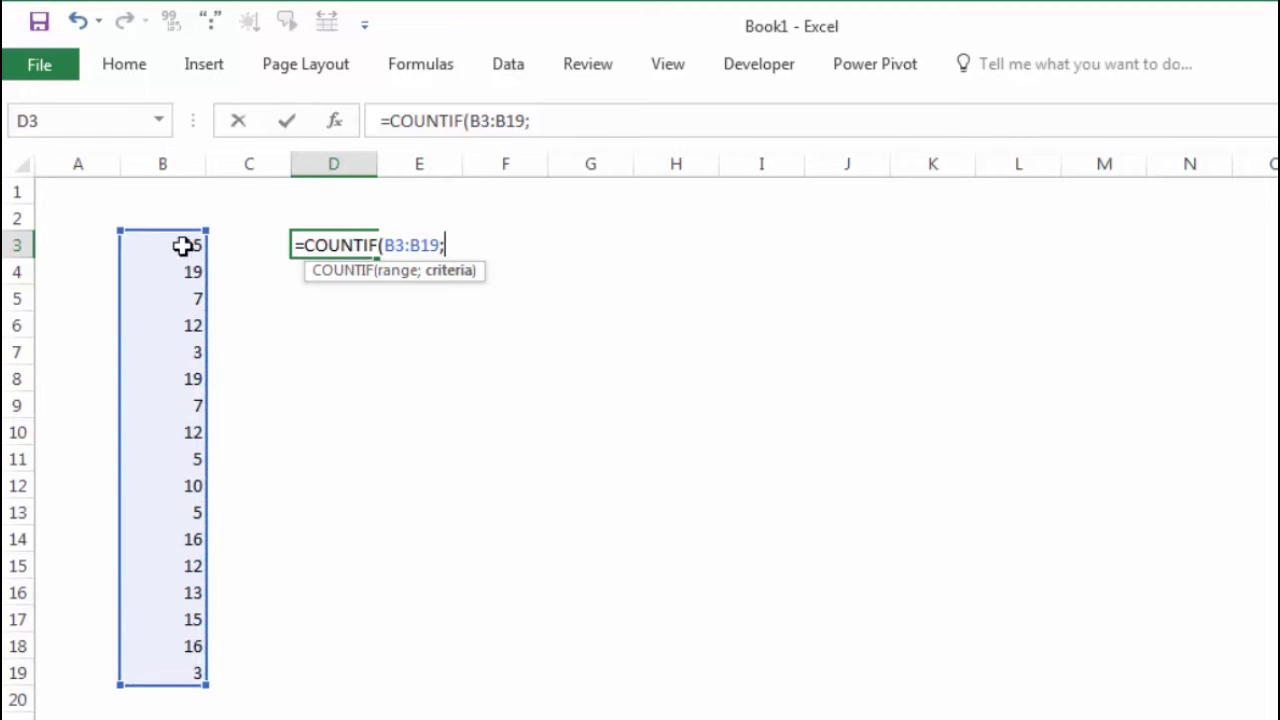
left_click_drag(183, 246, 174, 672)
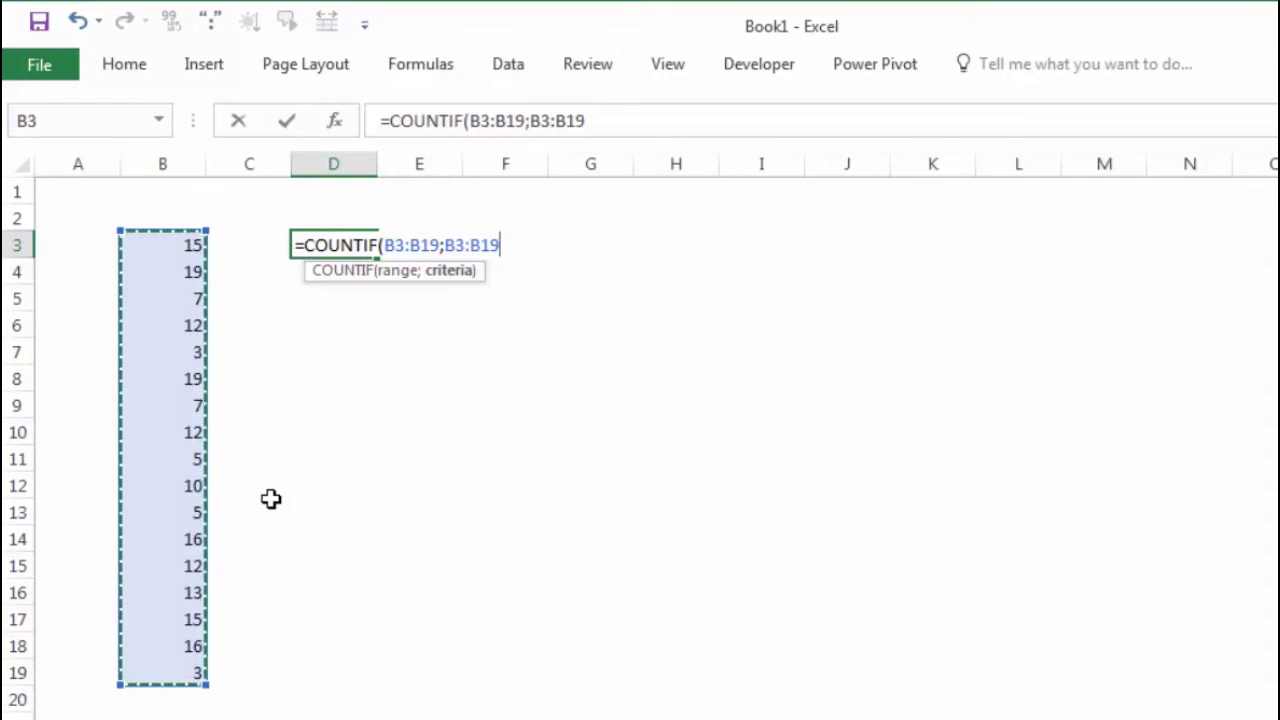
key("Return")
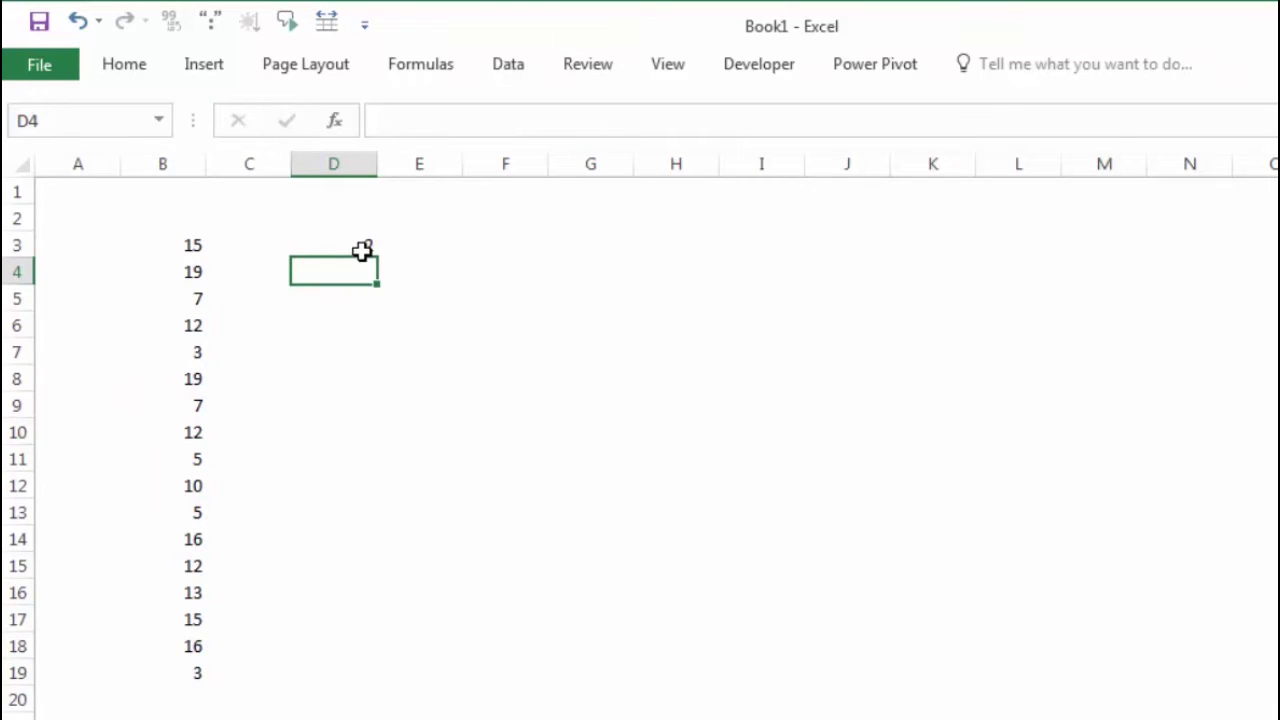
- Compare D3's count with the matching 15s in B3 and B17
left_click(362, 251)
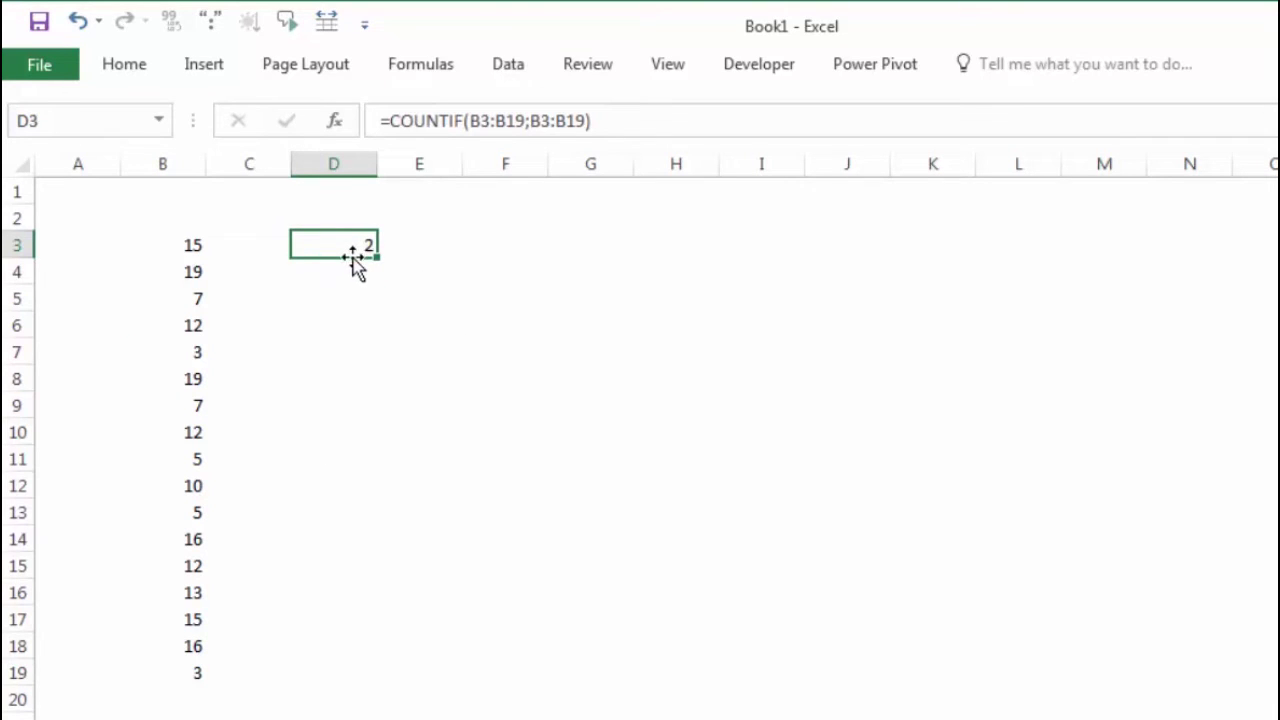
left_click(190, 245)
left_click(192, 620, "ctrl")
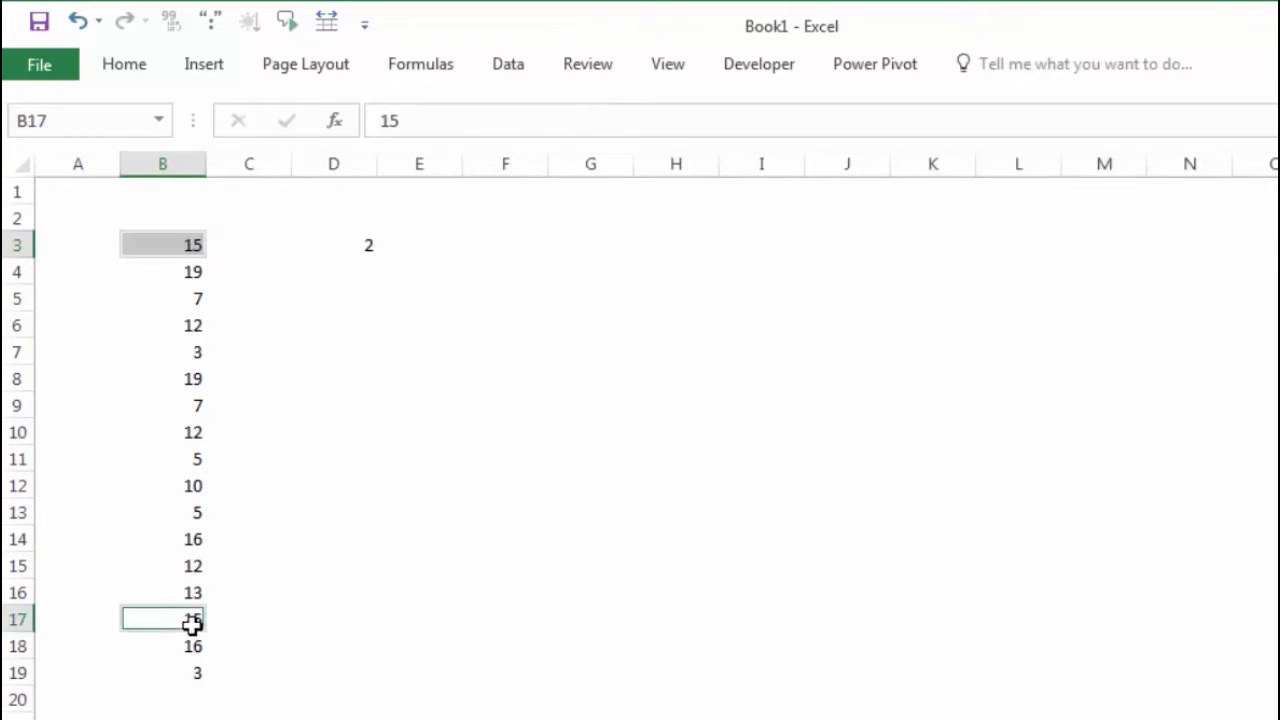
left_click(411, 569)
- Change B3 to 13, then to 19, and check the count in D3
left_click(195, 248)
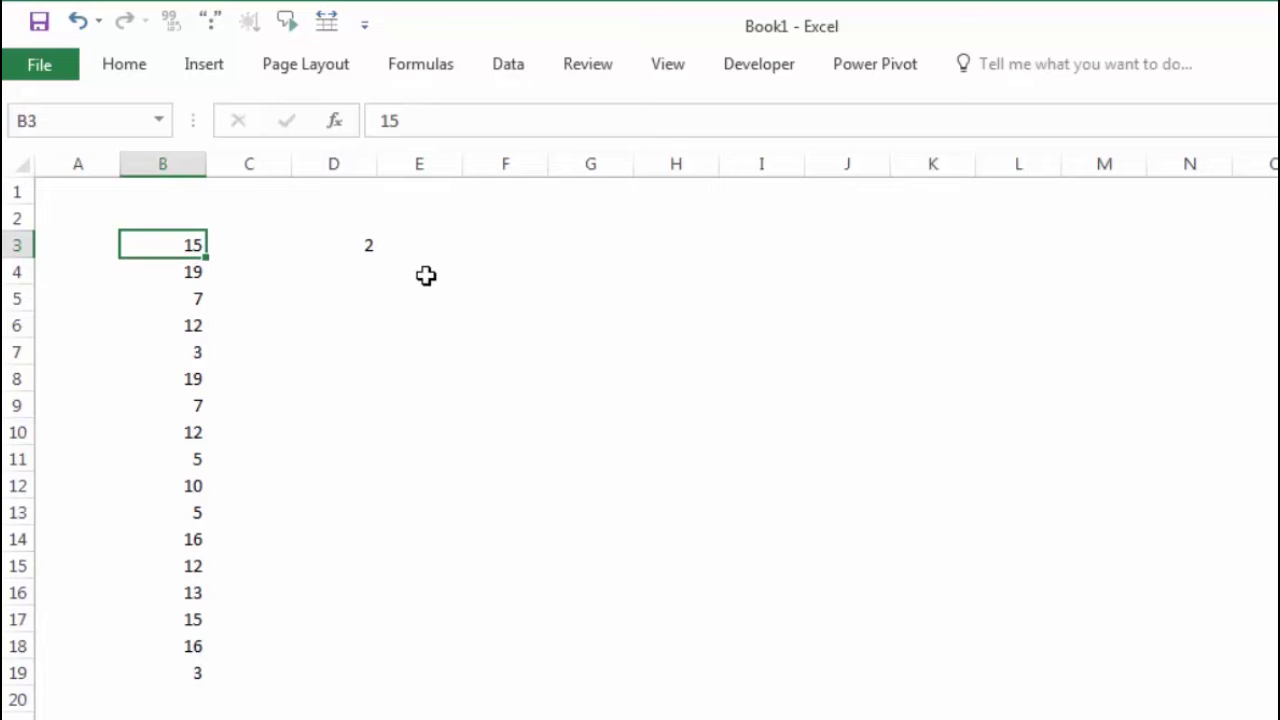
type("13")
key("Return")
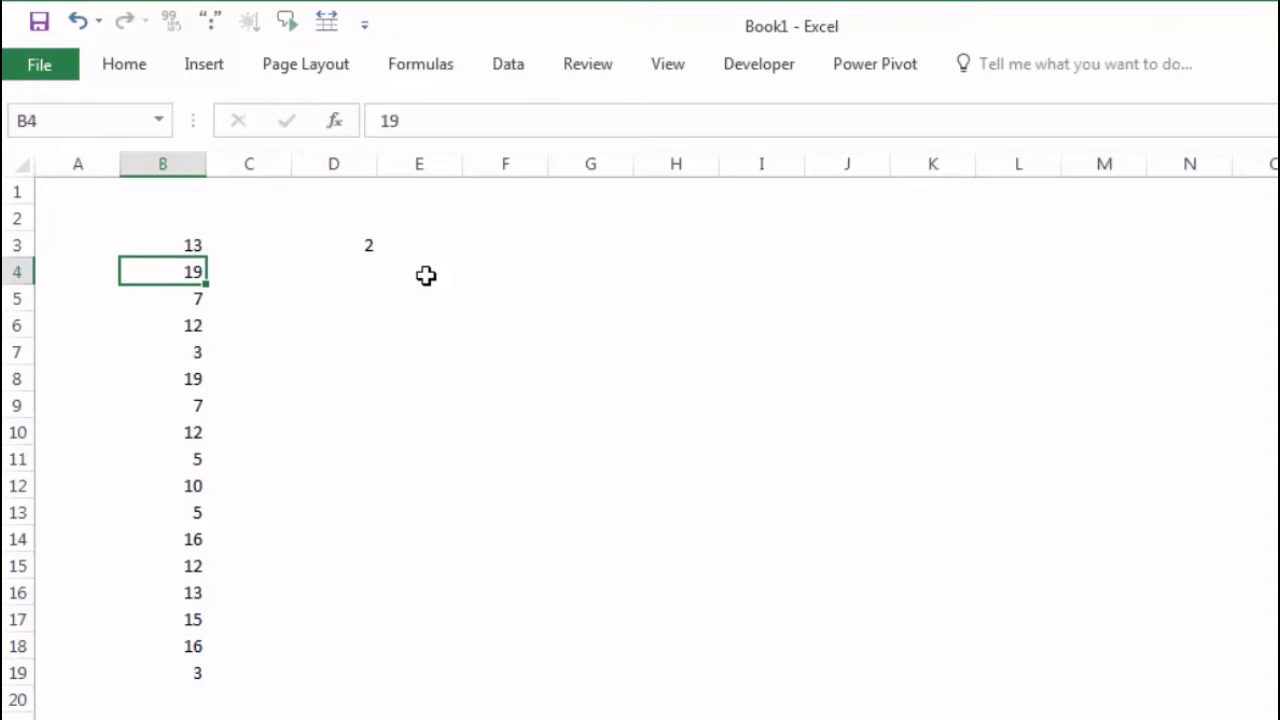
left_click(196, 227)
left_click(196, 237)
type("19")
key("Return")
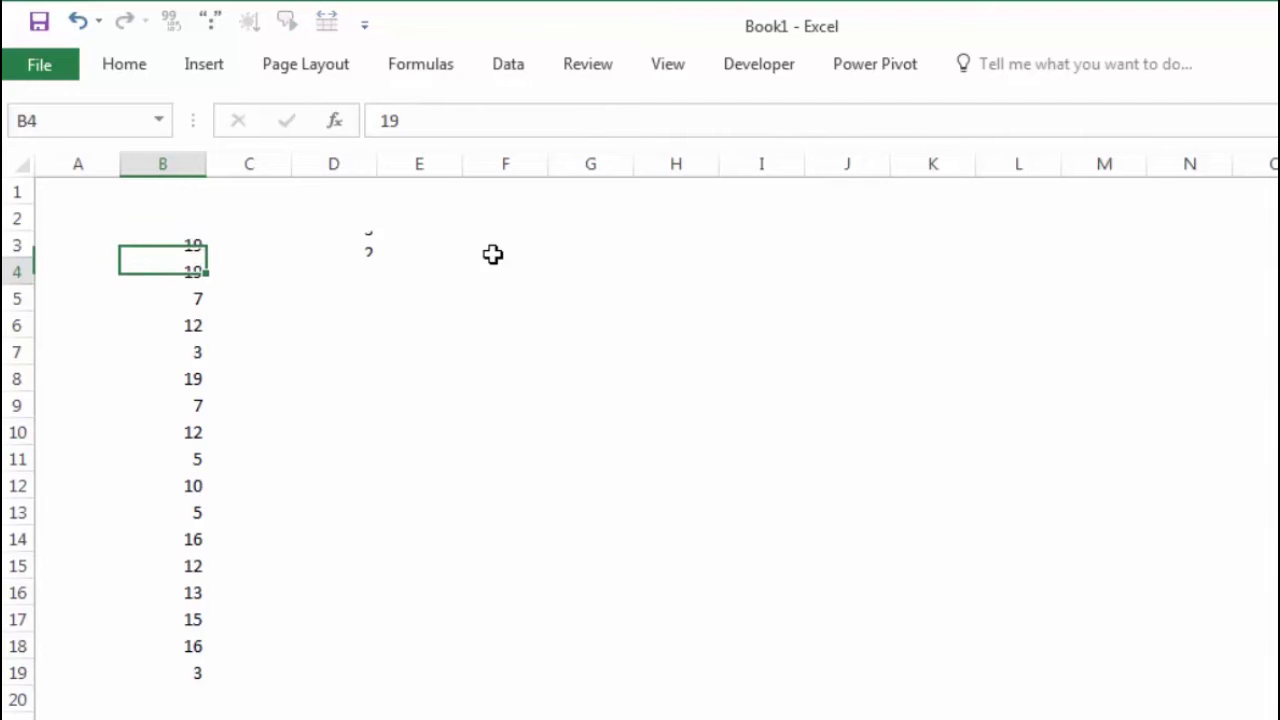
left_click(352, 247)
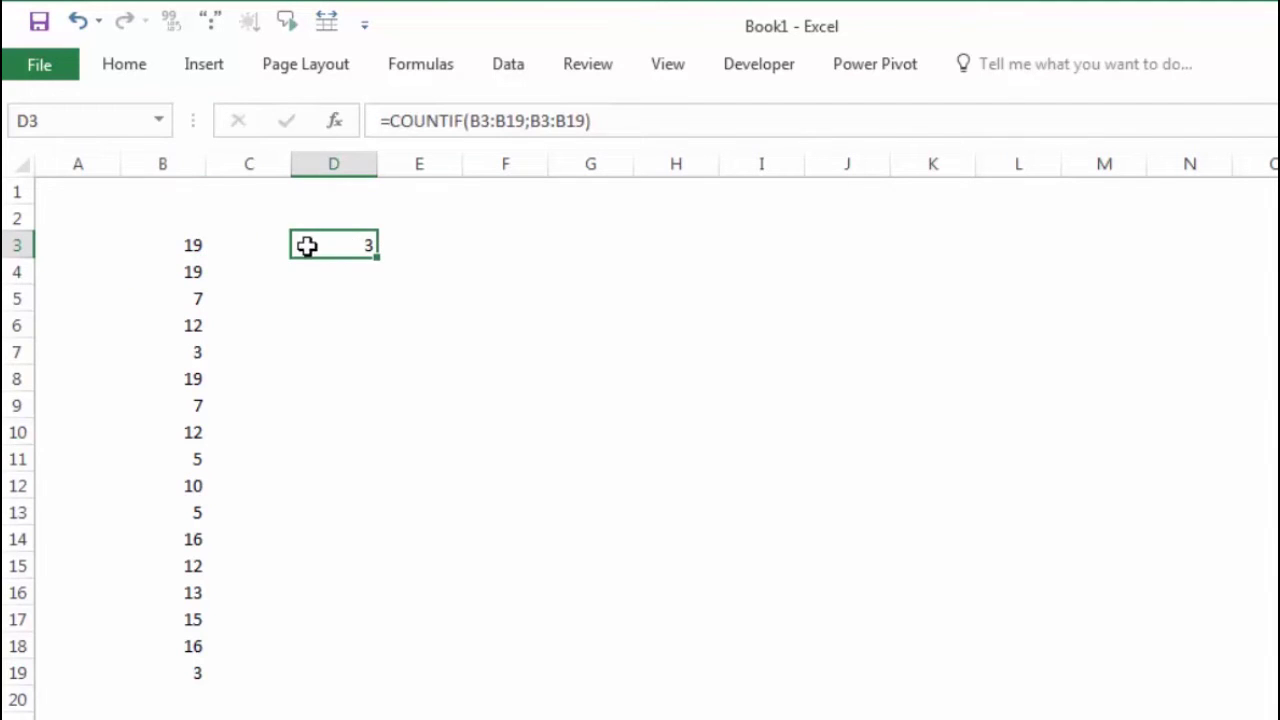
- Highlight the 19s in B3, B4 and B8 against D3's COUNTIF formula
left_click(193, 245)
left_click(203, 277, "ctrl")
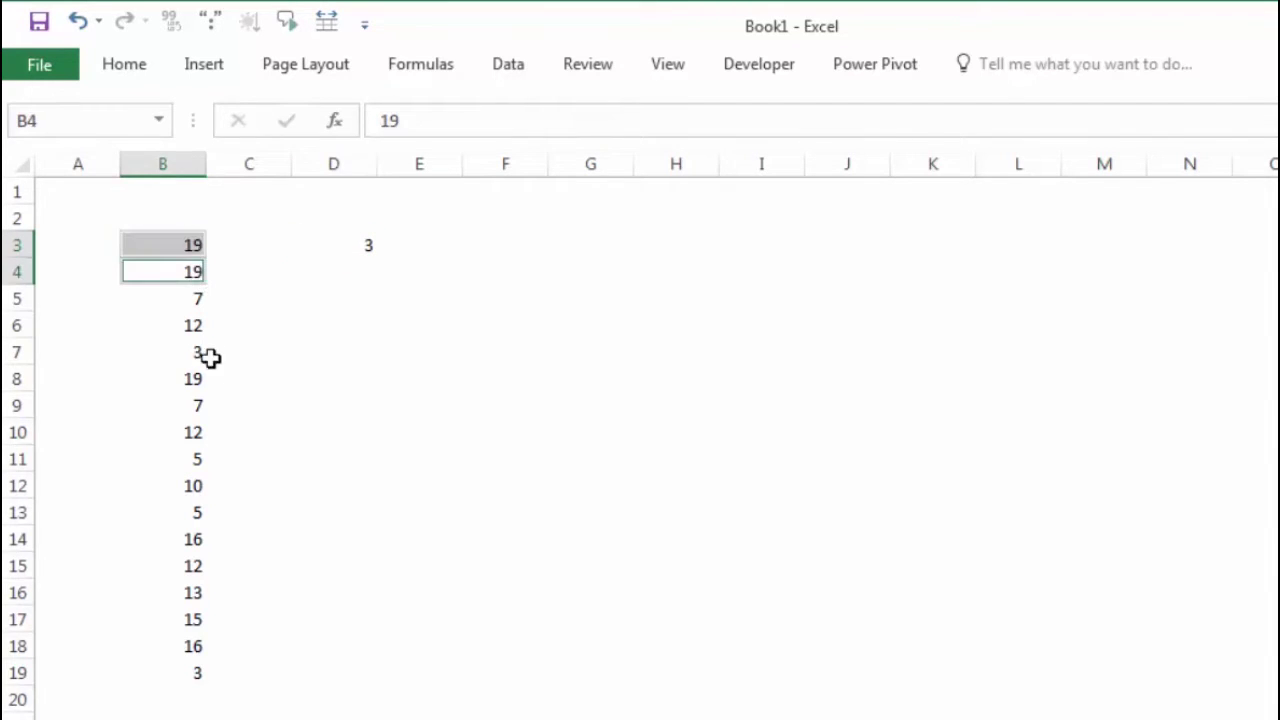
left_click(213, 385, "ctrl")
left_click(189, 378, "ctrl")
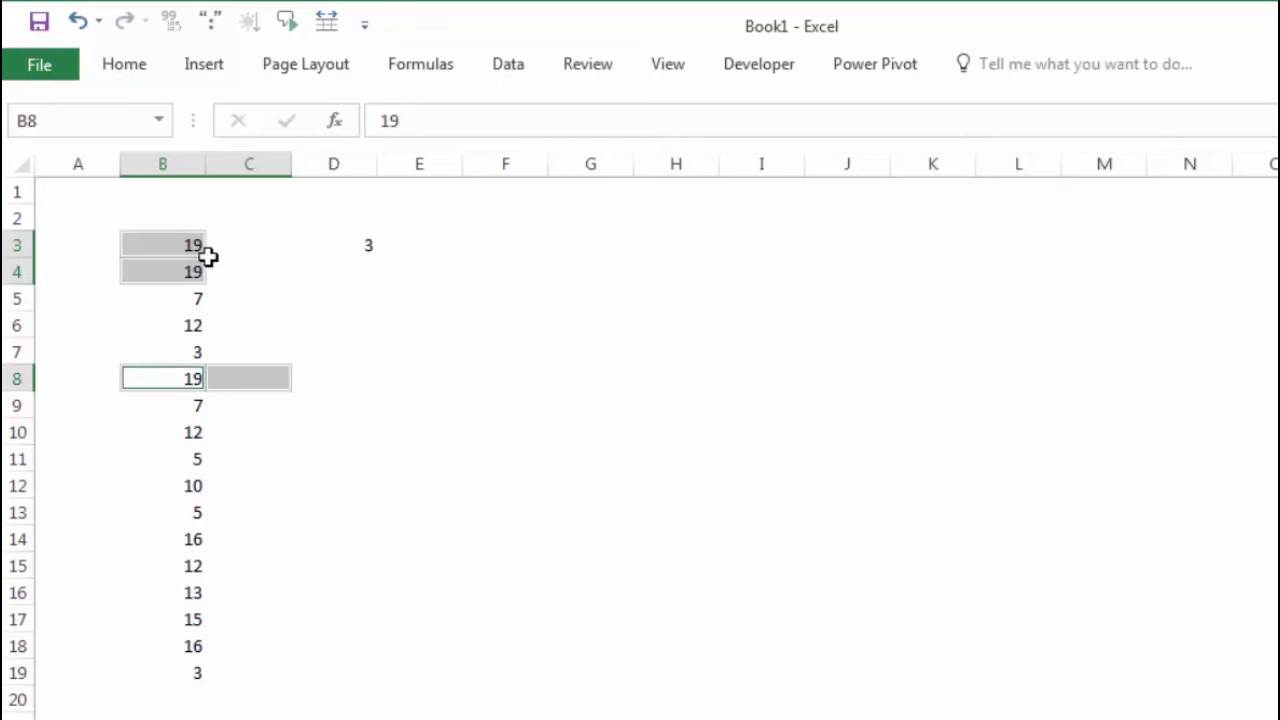
left_click(340, 385)
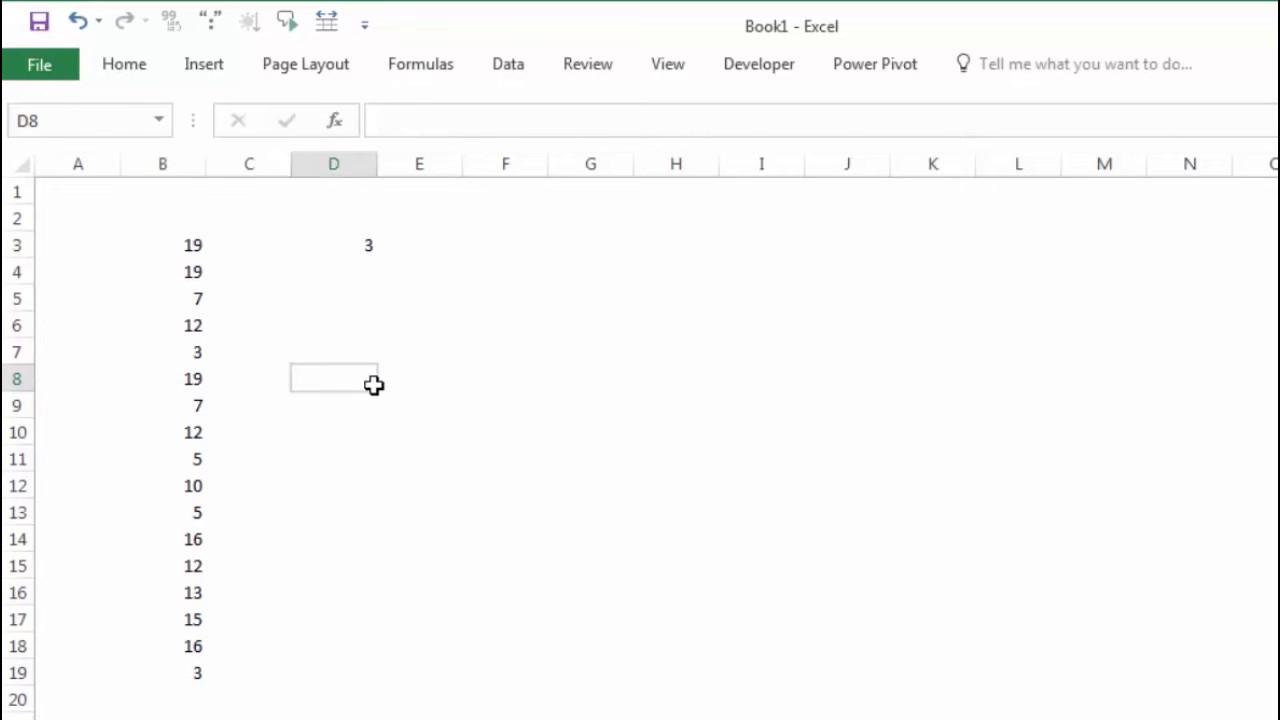
left_click(369, 248)
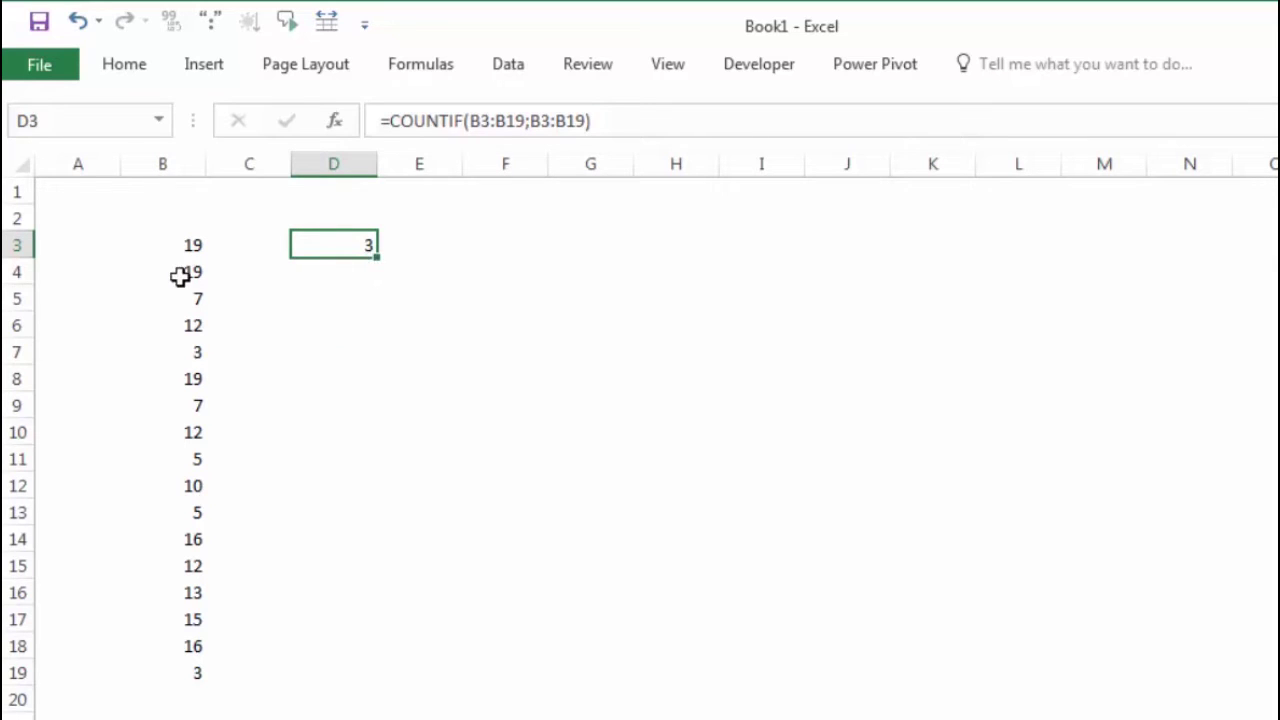
left_click_drag(180, 274, 166, 683)
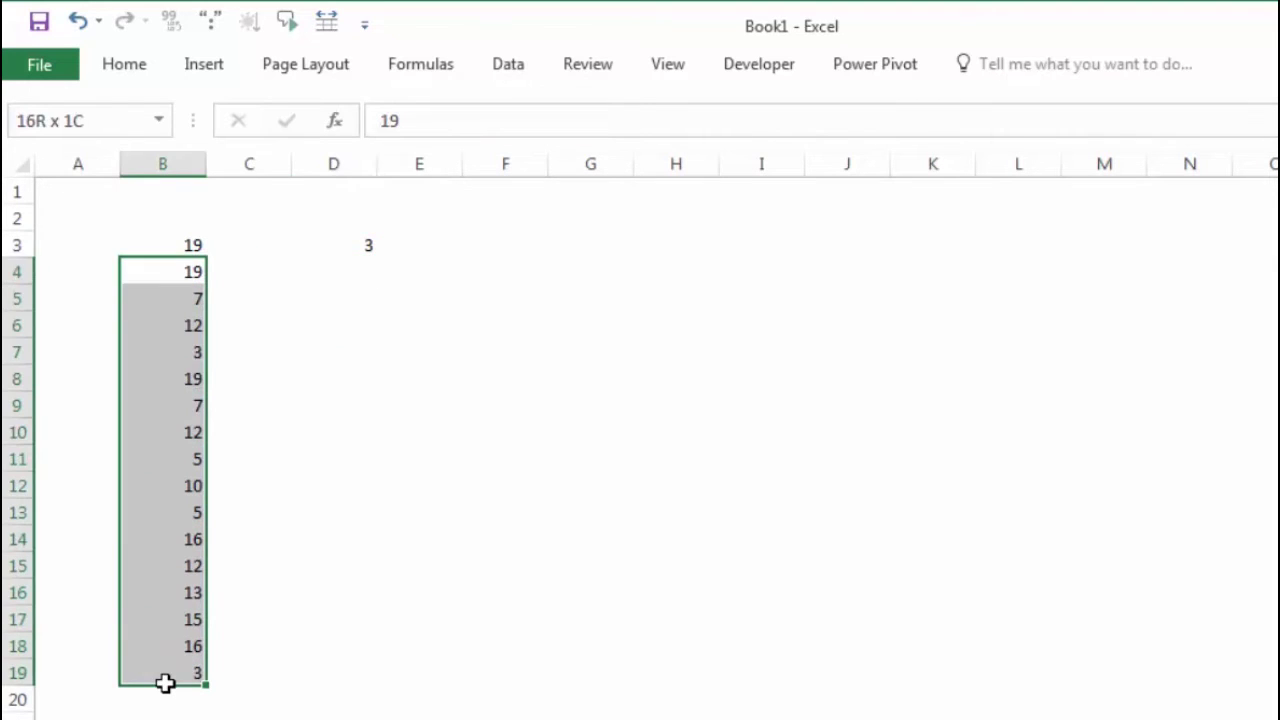
left_click(177, 240)
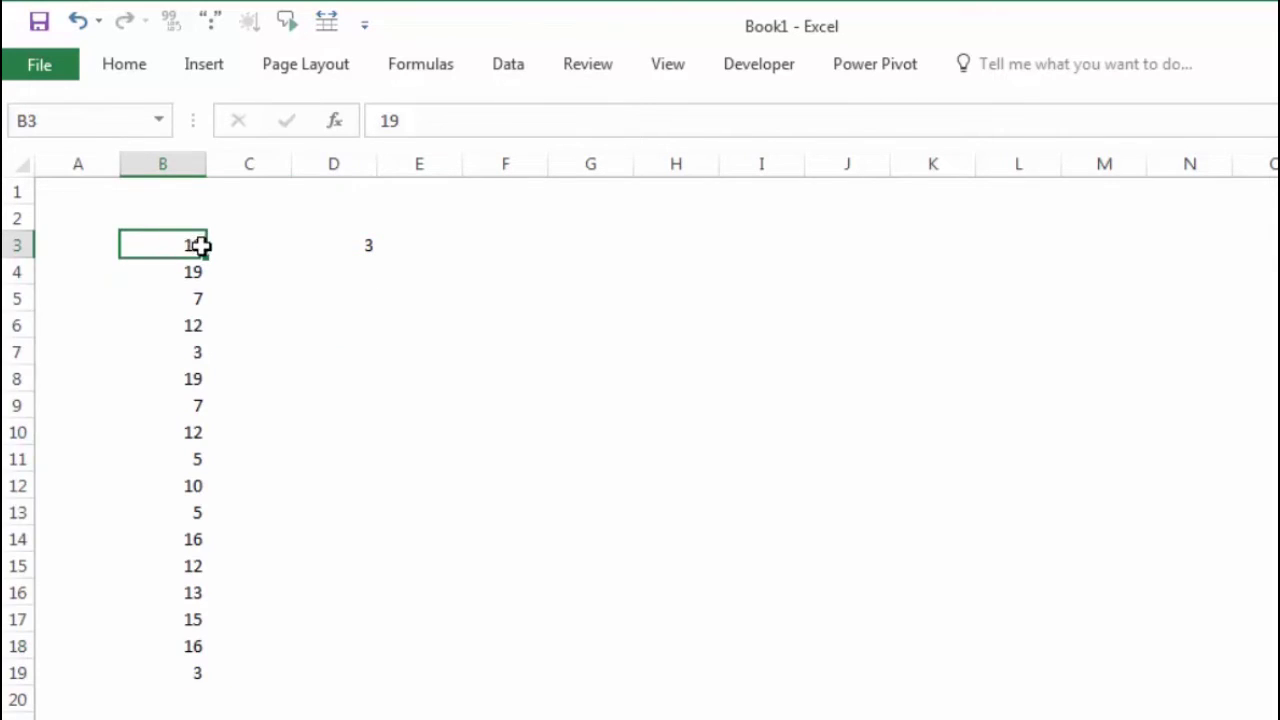
left_click(320, 339)
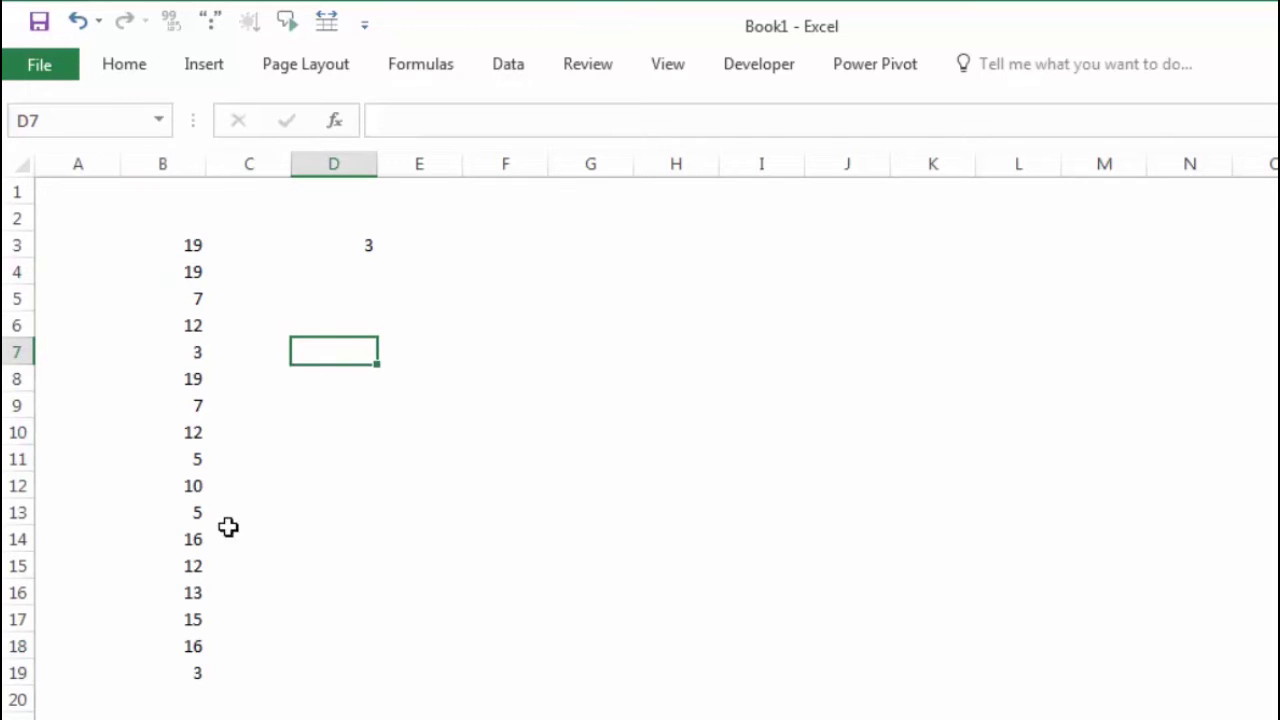
- Change B15 from 12 to 19 so D3 counts 4
left_click(194, 572)
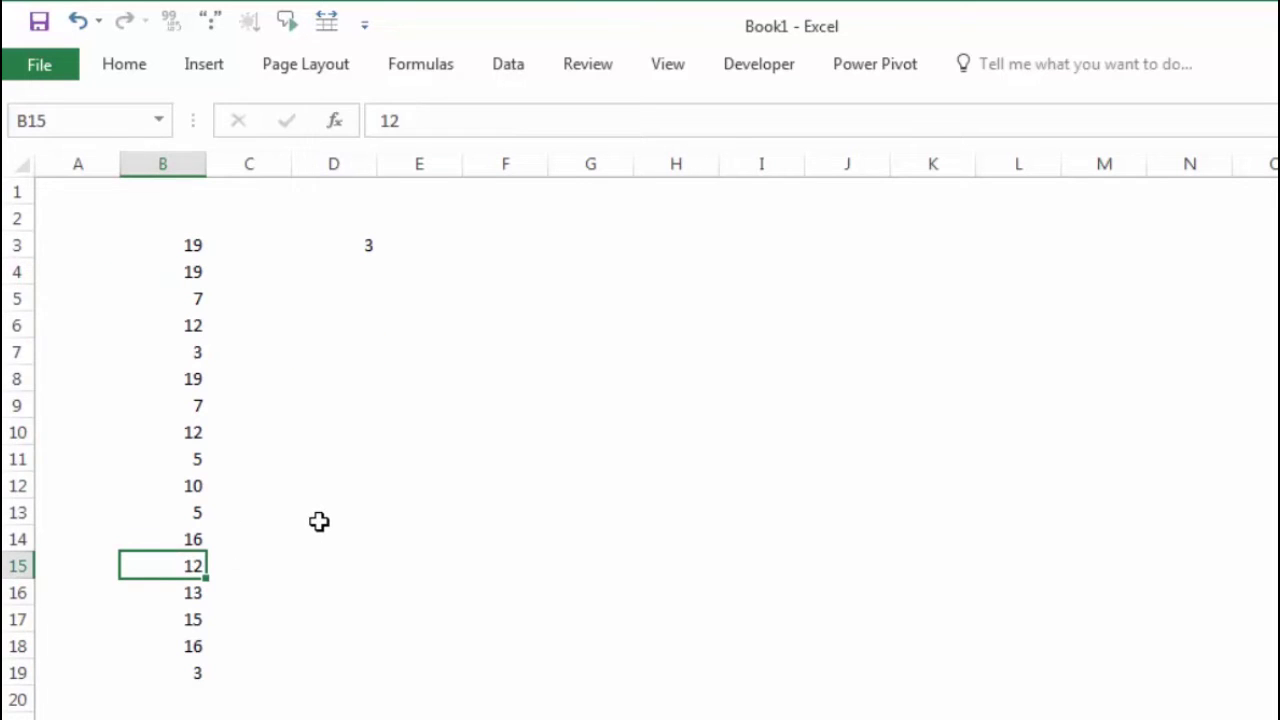
type("19")
key("Return")
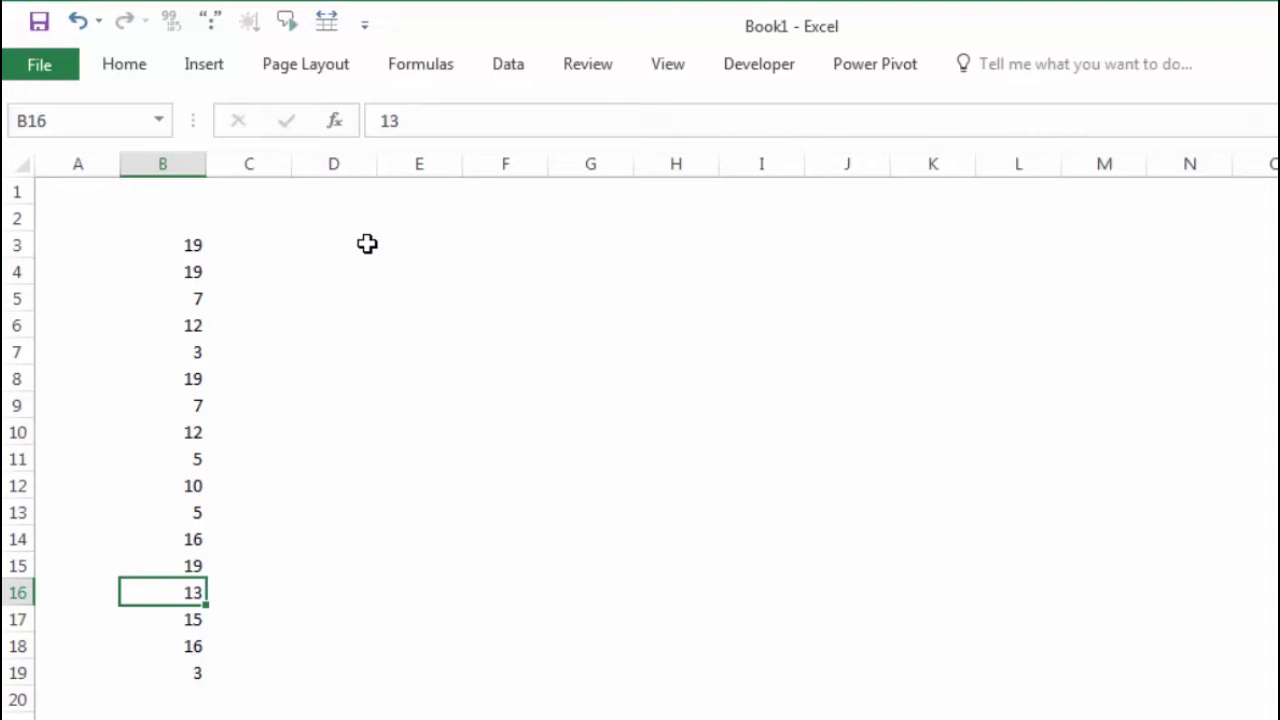
left_click(366, 244)
type("=COUNTIF(B3:B19;B3:B19)")
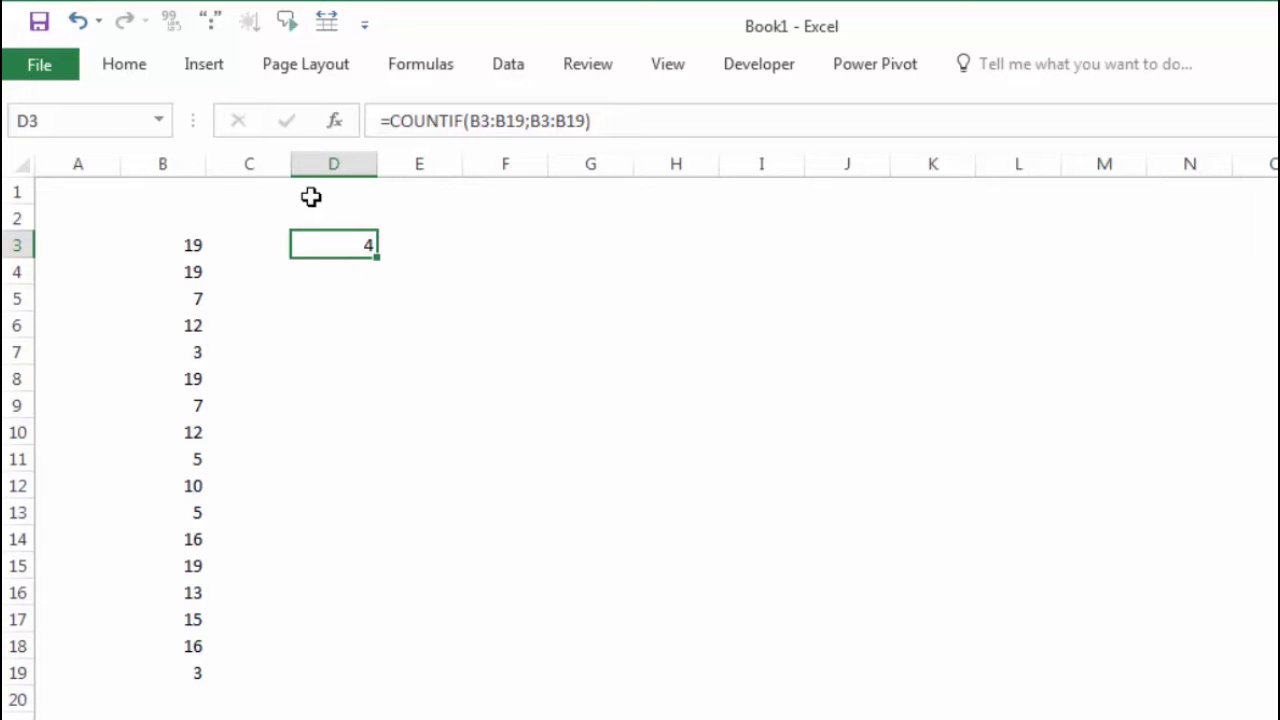
- Prefix D3's formula with 1/ to get =1/COUNTIF(B3:B19;B3:B19), showing 0,25
double_click(312, 246)
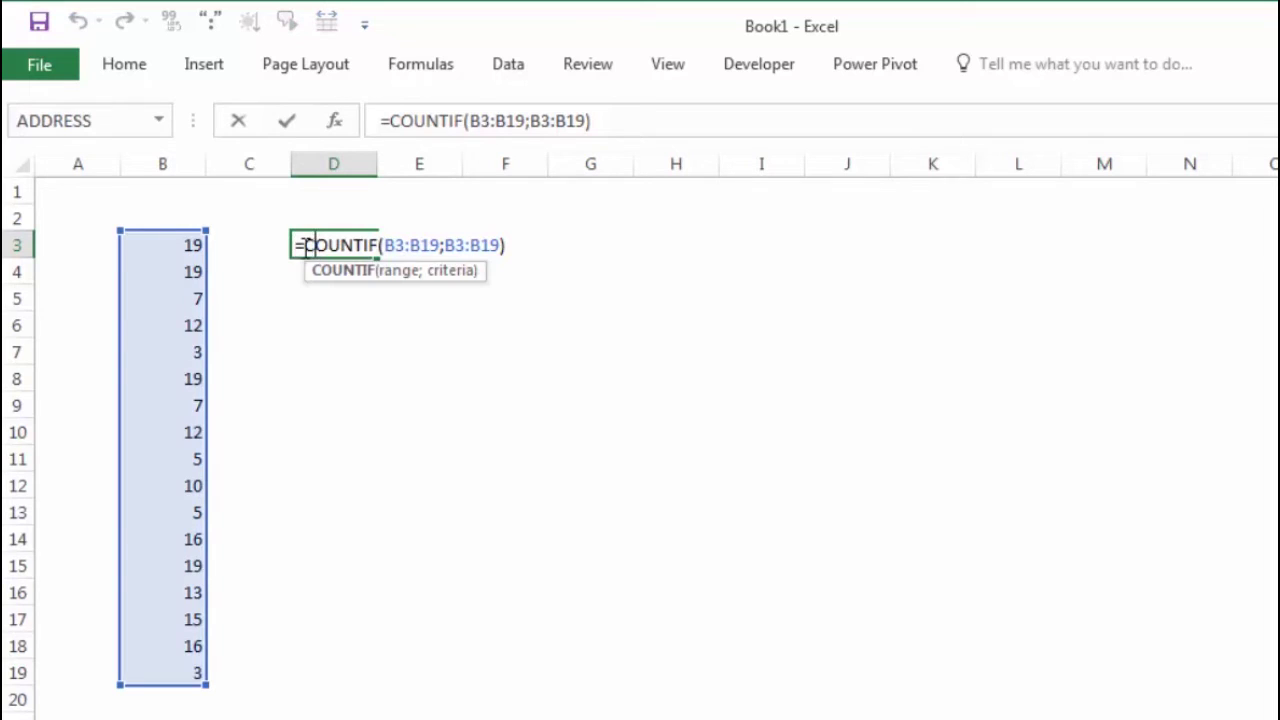
left_click(304, 246)
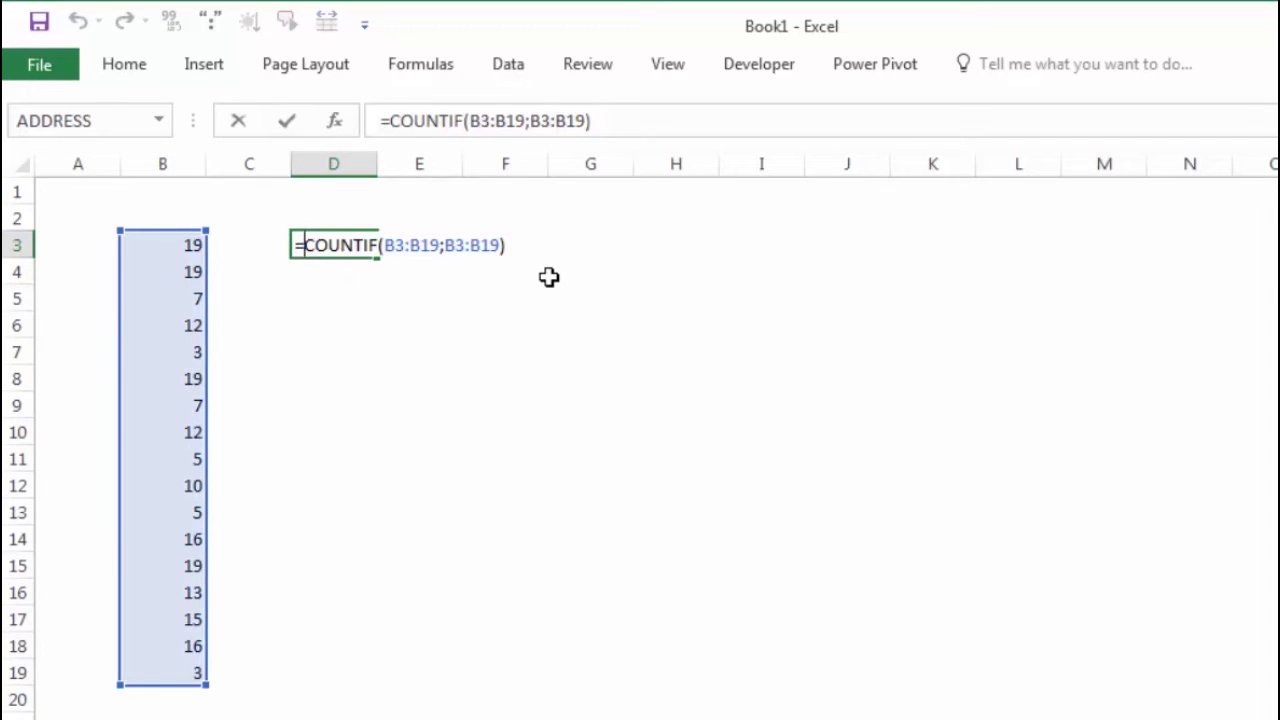
type("1")
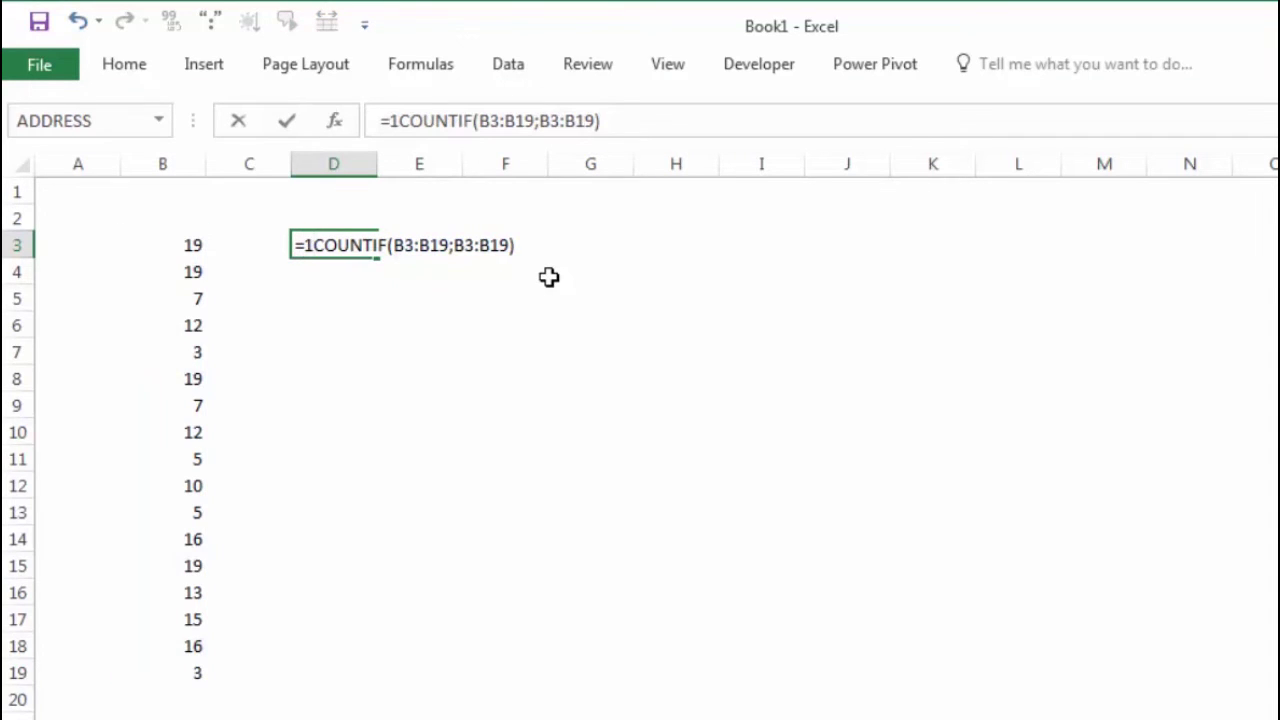
type("/")
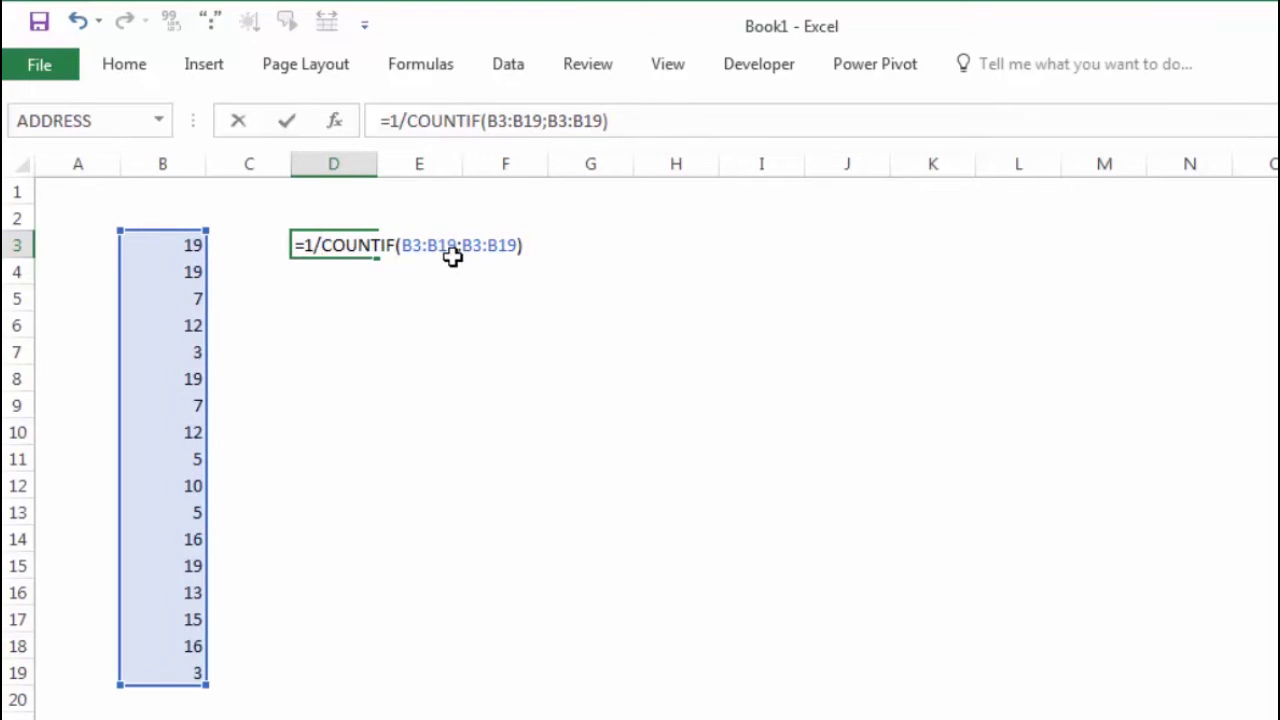
key("Return")
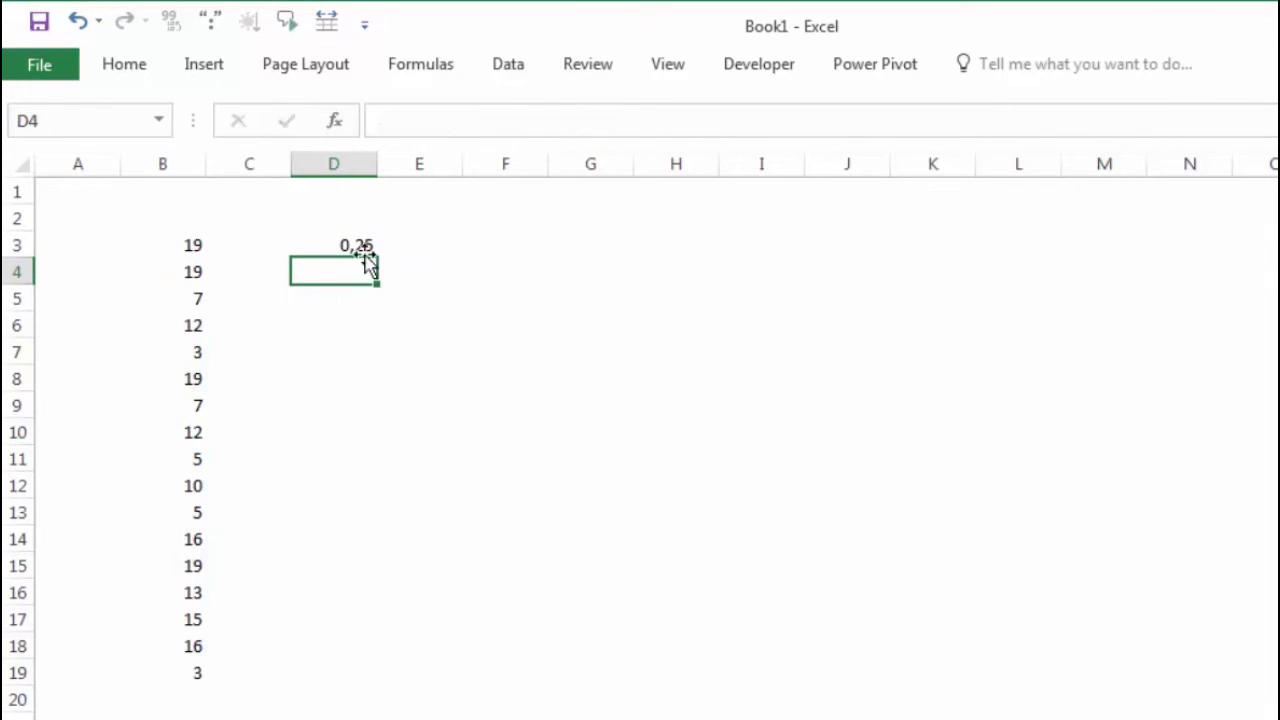
- Highlight the four 19s in B3, B4, B8 and B15
left_click(317, 244)
left_click_drag(189, 252, 189, 275)
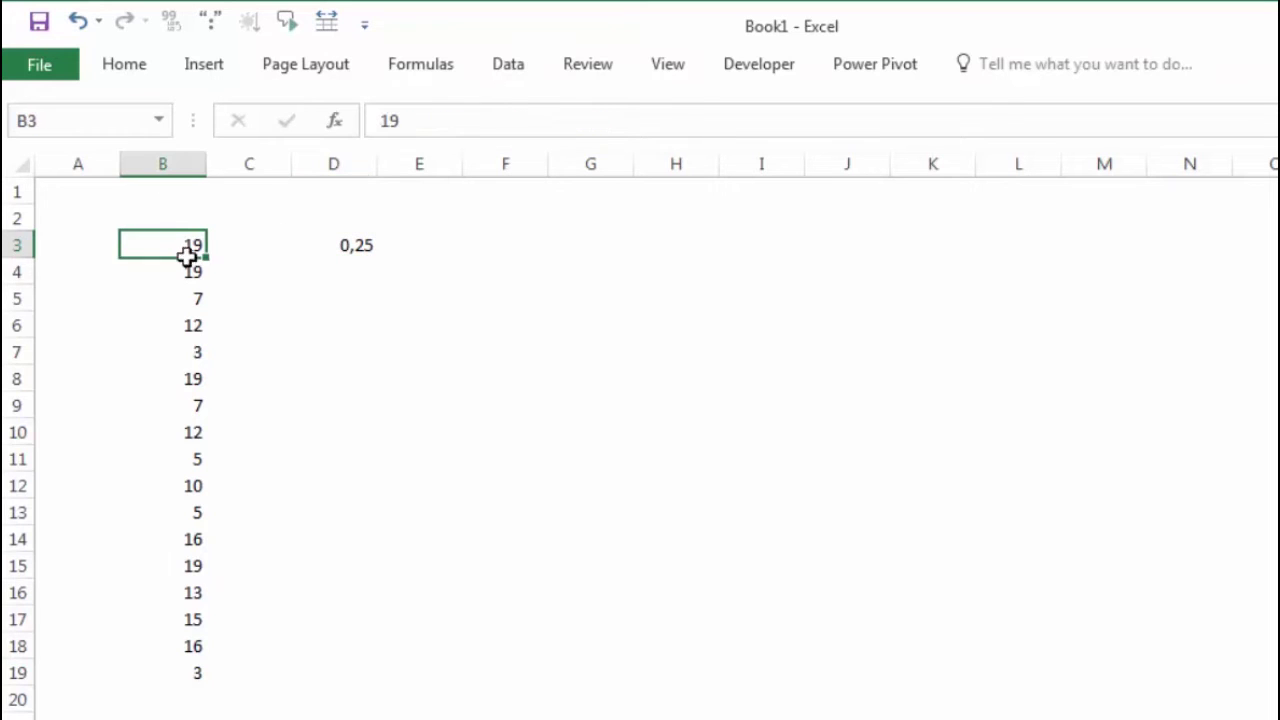
left_click(189, 380, "ctrl")
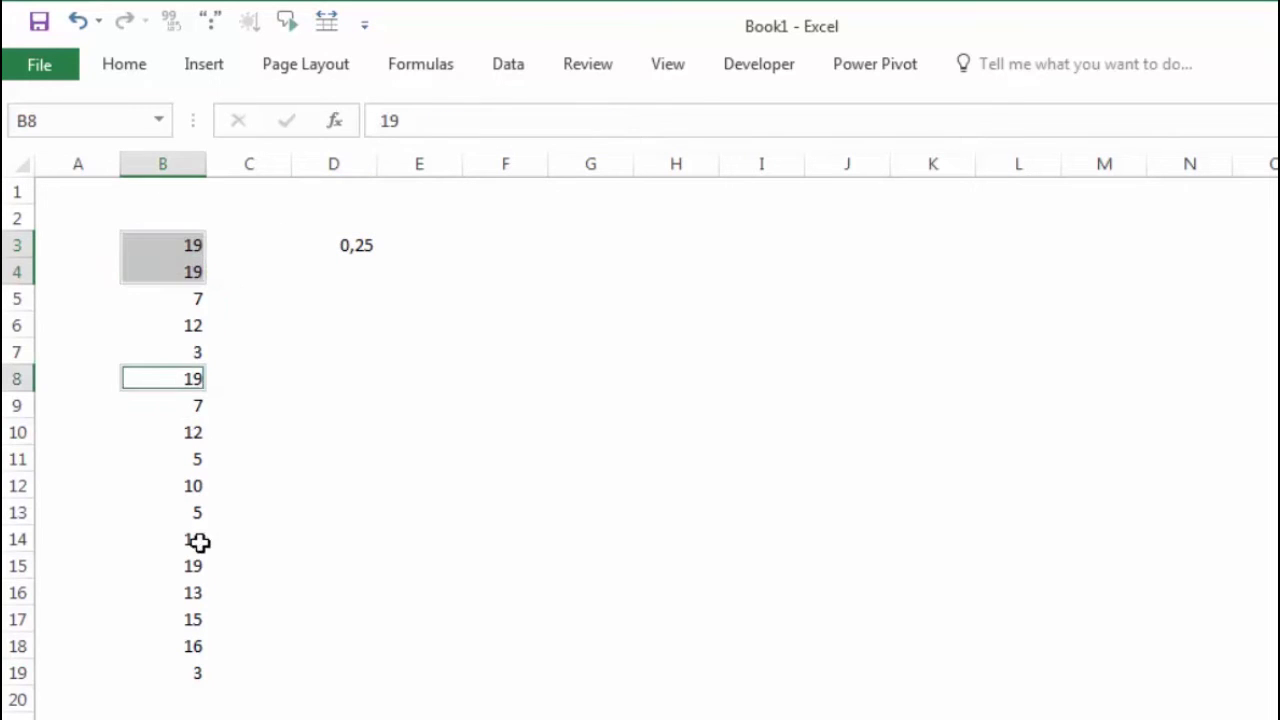
left_click(194, 566, "ctrl")
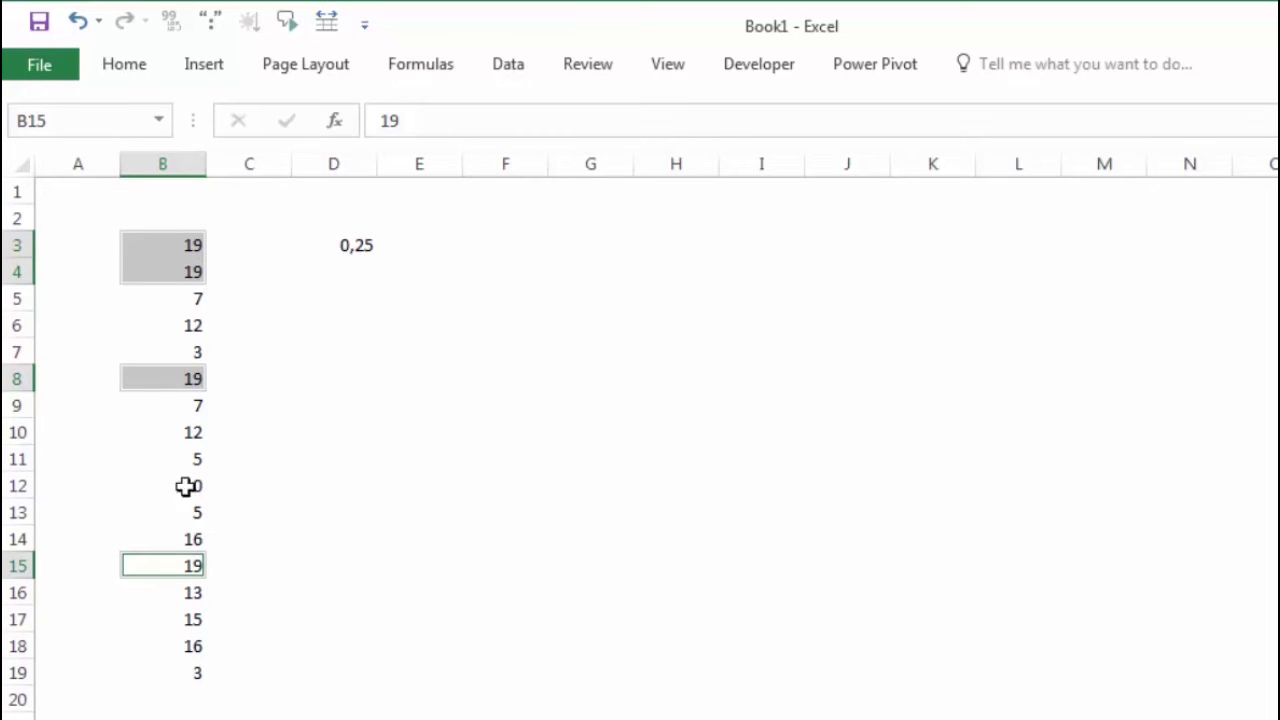
- Change B8 from 19 to 7 and re-mark the remaining 19s
left_click(172, 378)
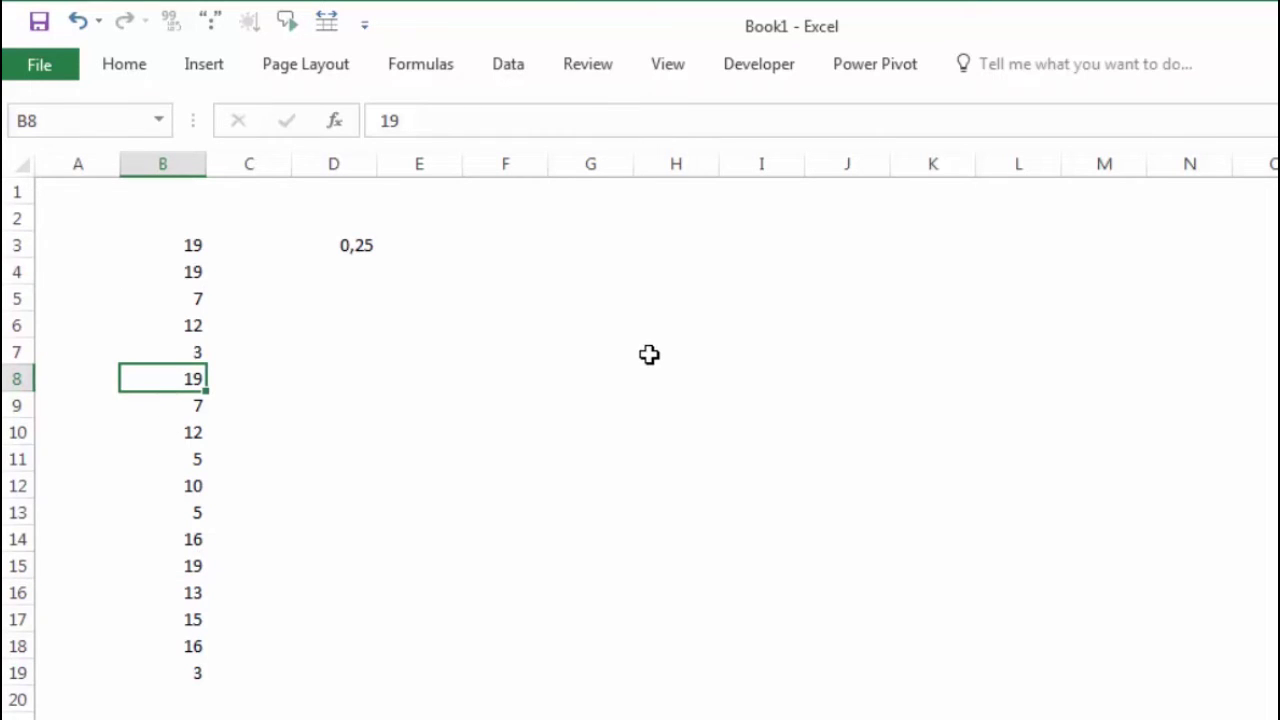
type("7")
key("Return")
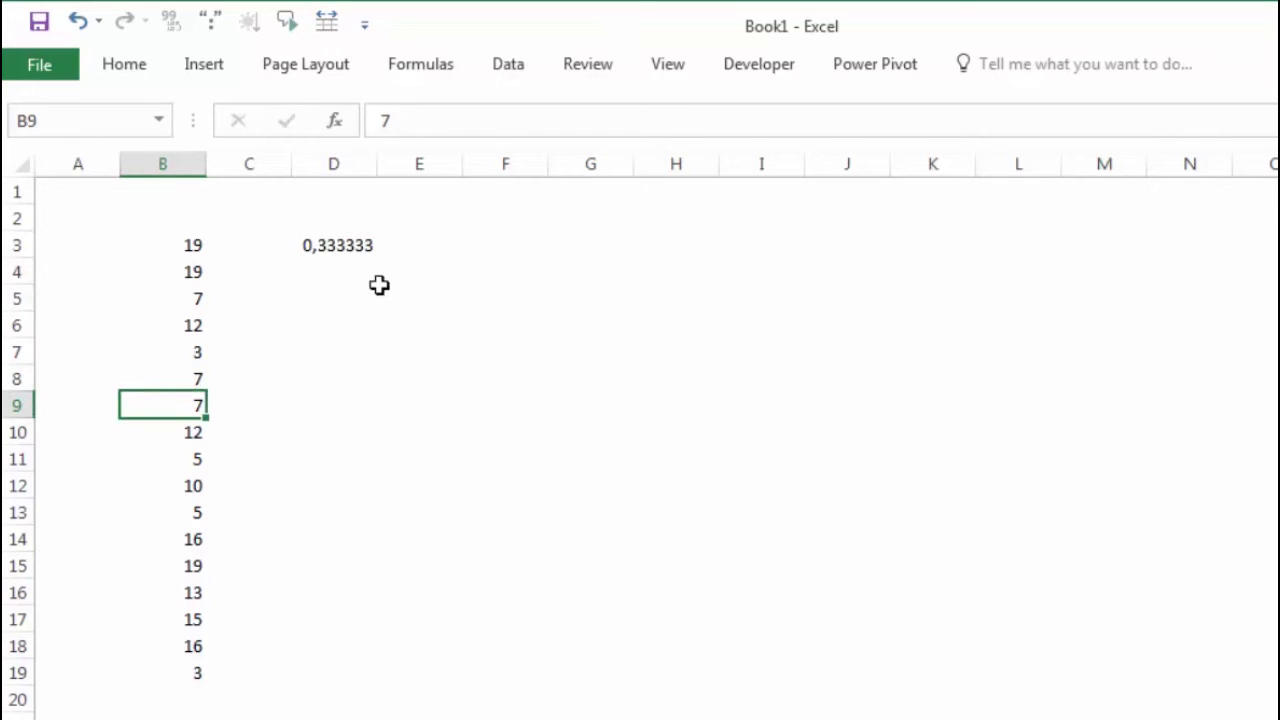
left_click_drag(203, 249, 191, 271)
left_click(165, 566, "ctrl")
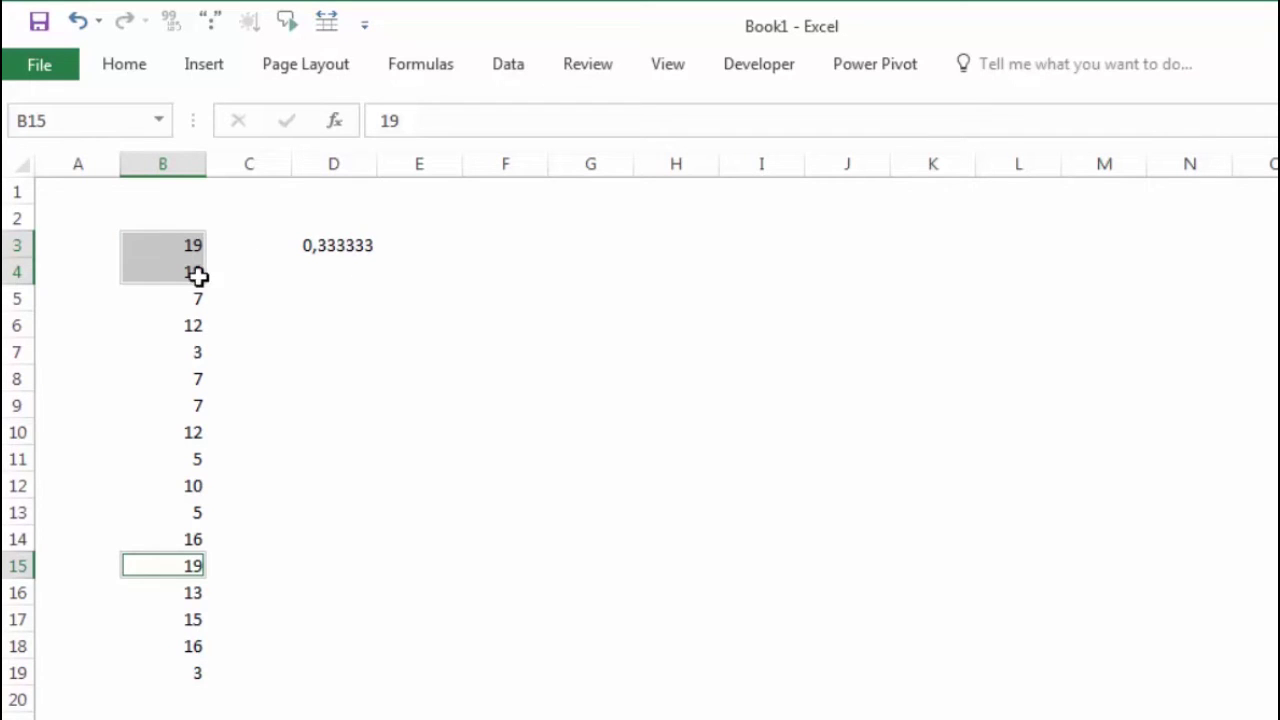
left_click(185, 245)
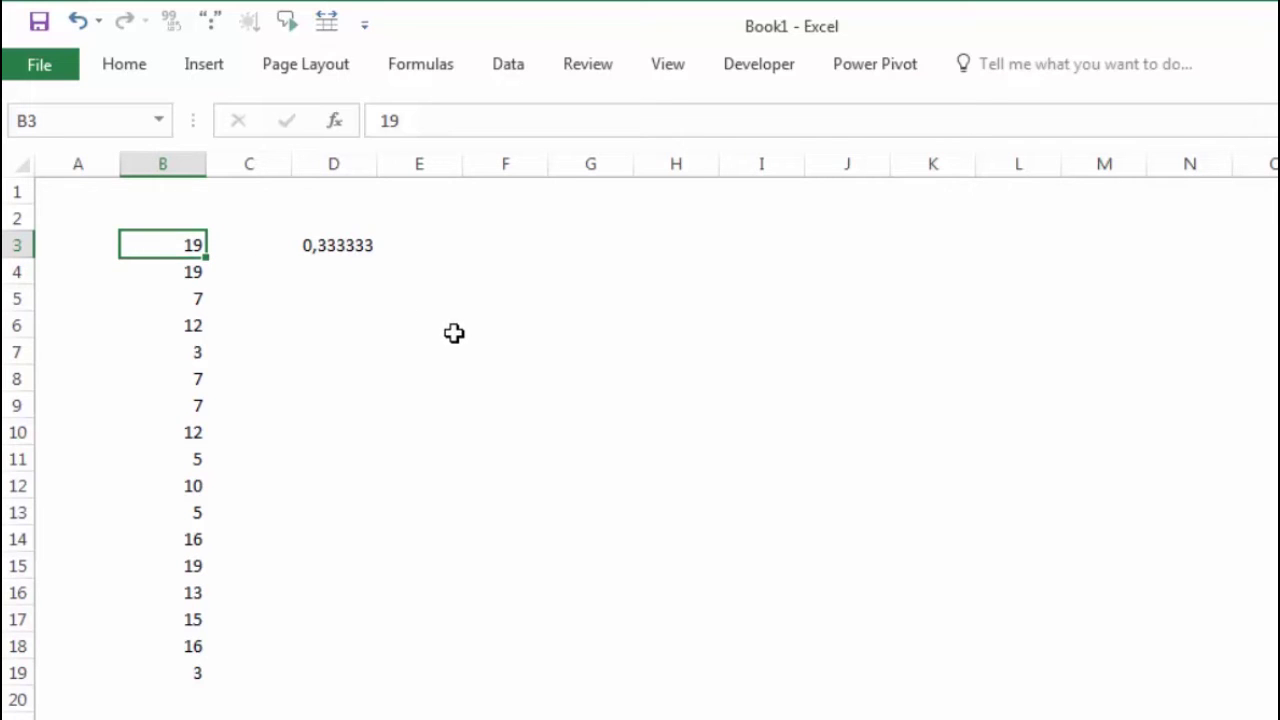
- Set B3 to 7 and pick out the 7s in B3, B5, B8 and B9
type("7")
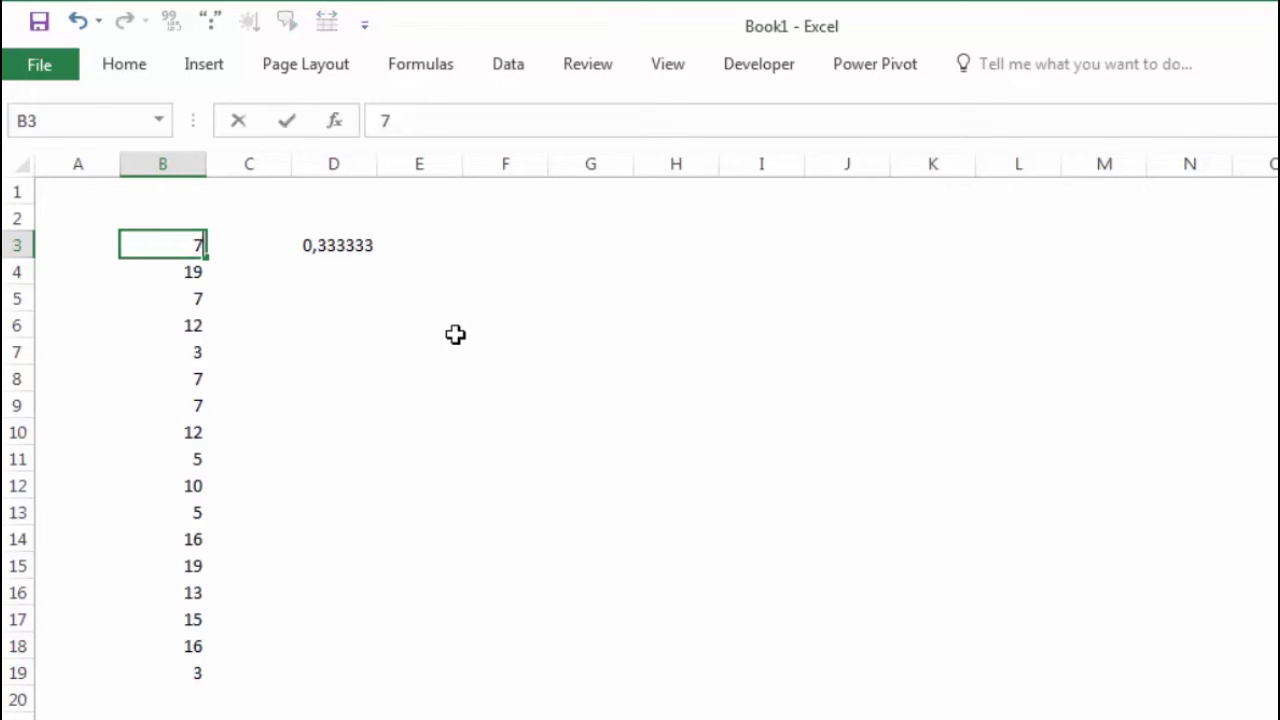
key("Return")
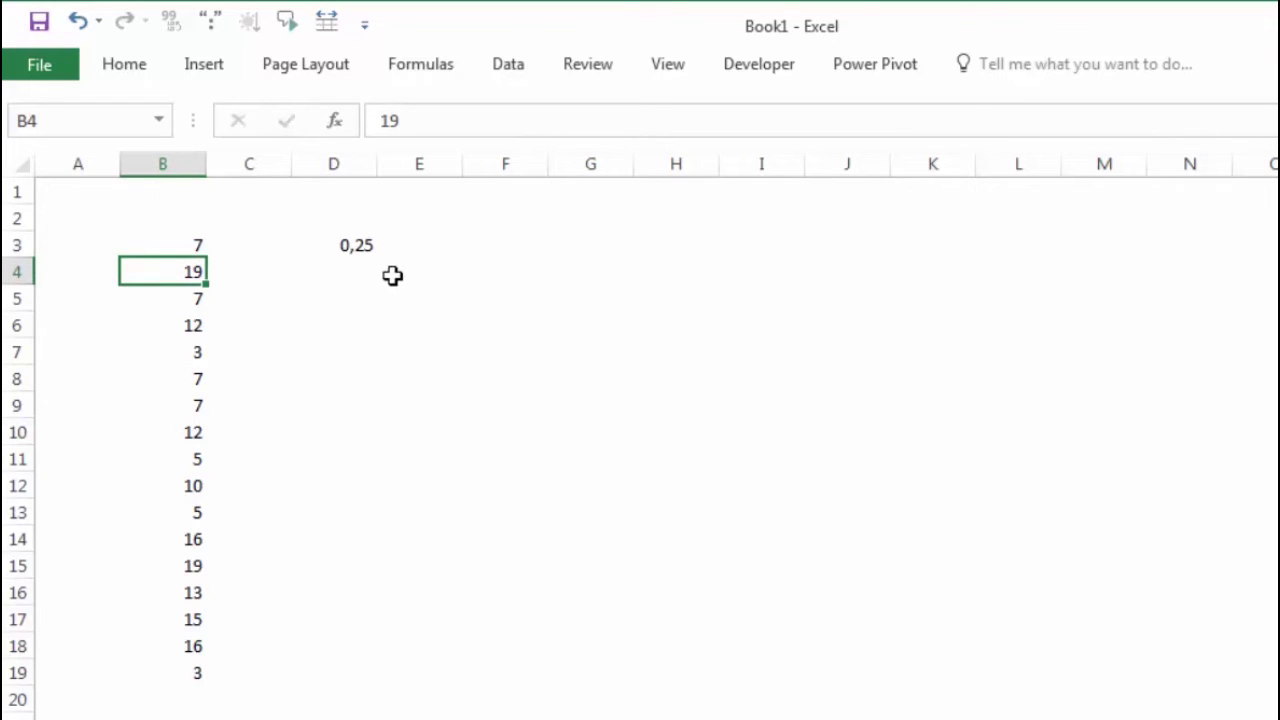
left_click(368, 255)
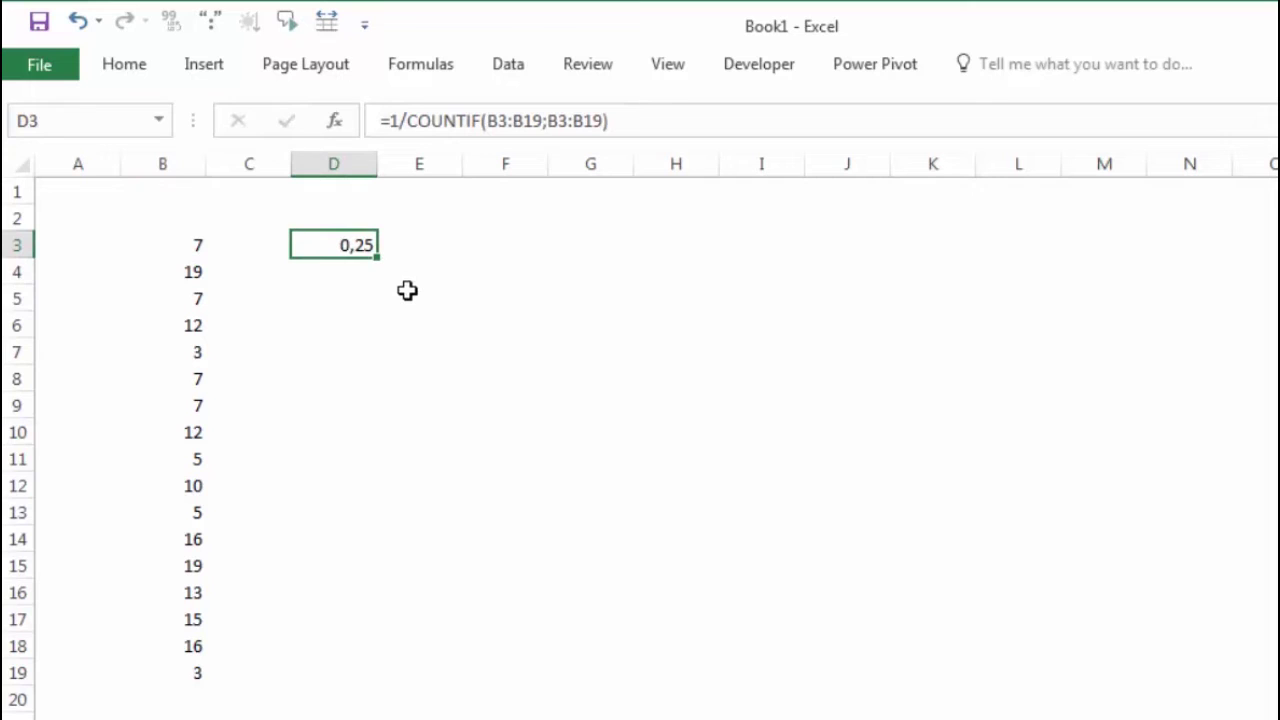
left_click(194, 249)
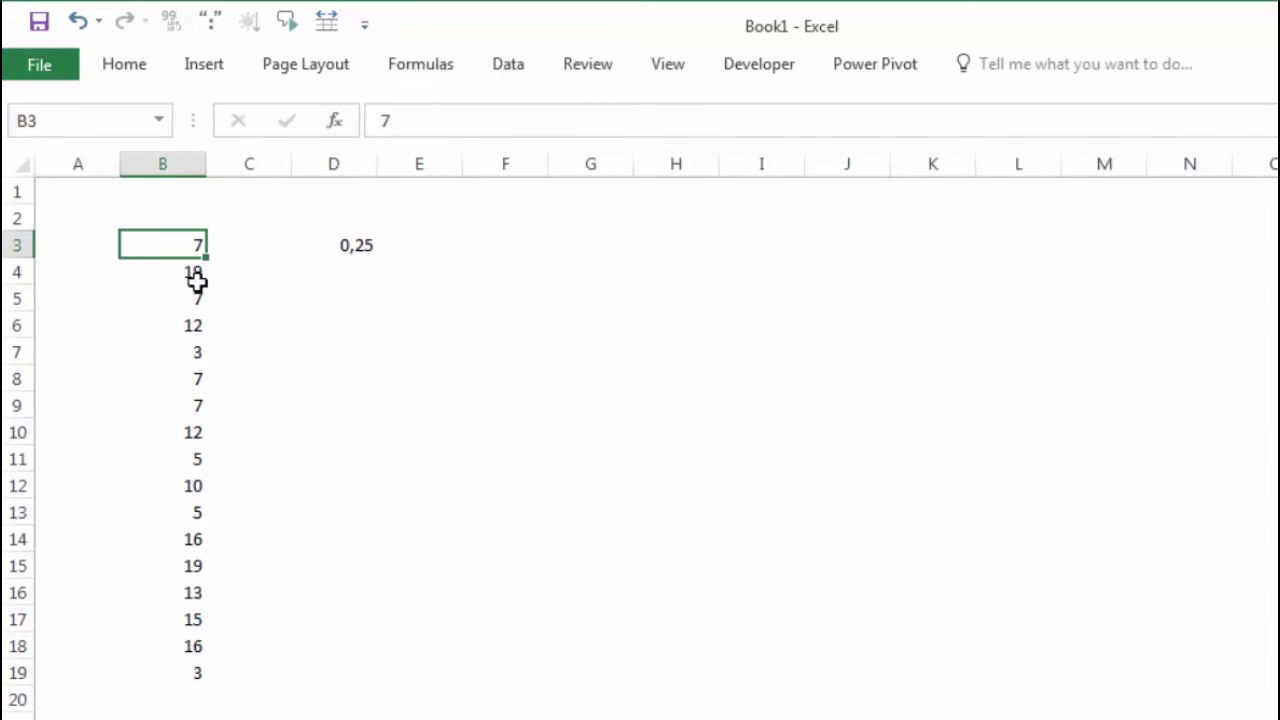
left_click(197, 303, "ctrl")
left_click(198, 379, "ctrl")
left_click(197, 403, "ctrl")
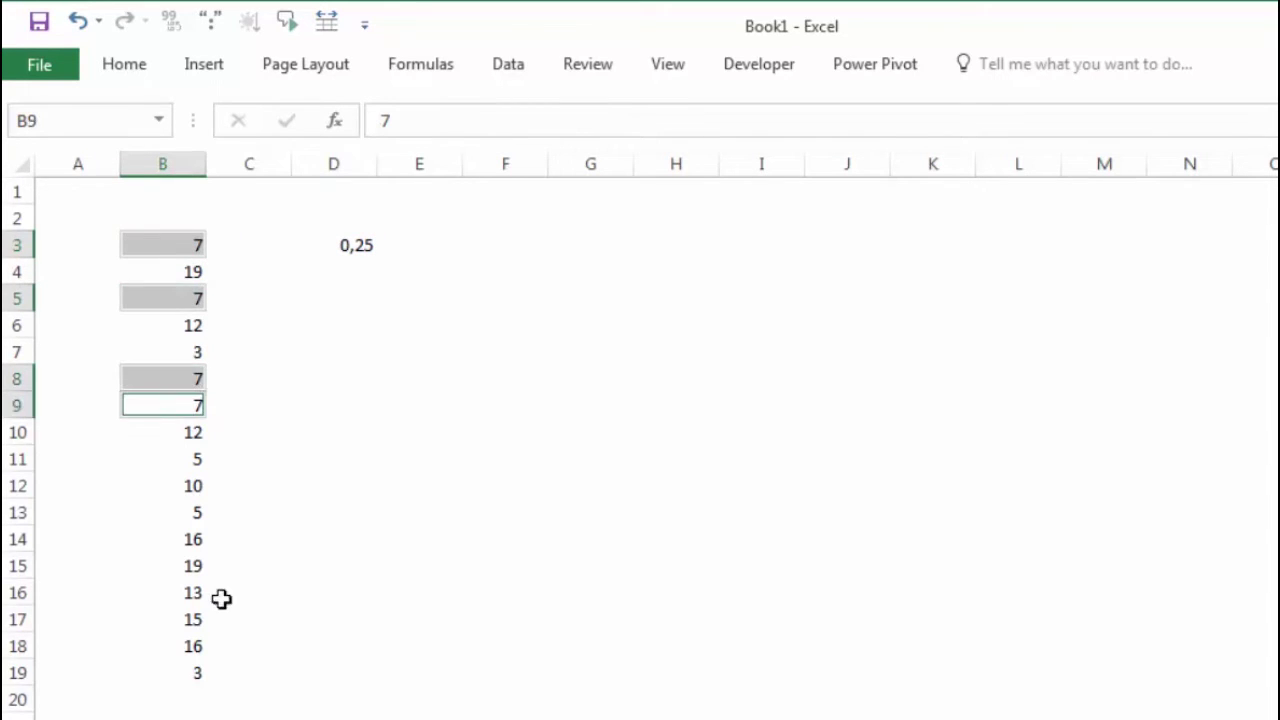
left_click(314, 617)
- Change B16 from 13 to 7 and confirm D3 drops to 0,2
left_click(190, 592)
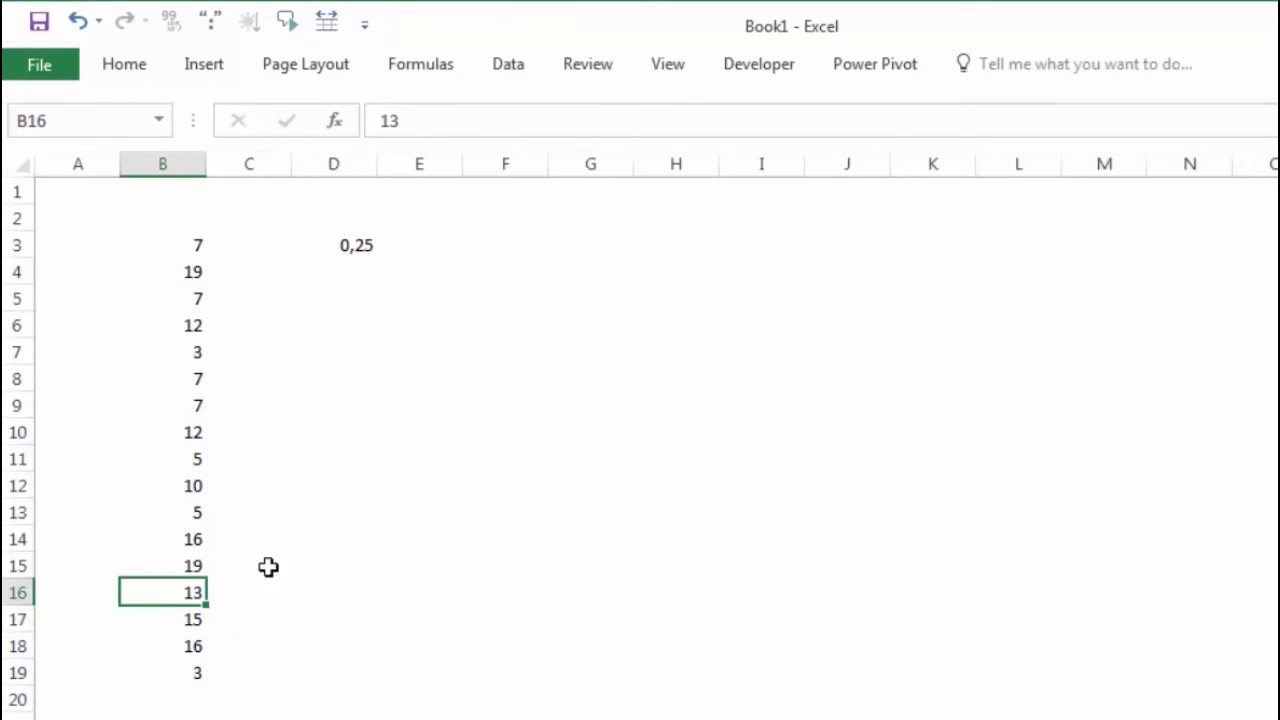
type("7")
left_click(340, 541)
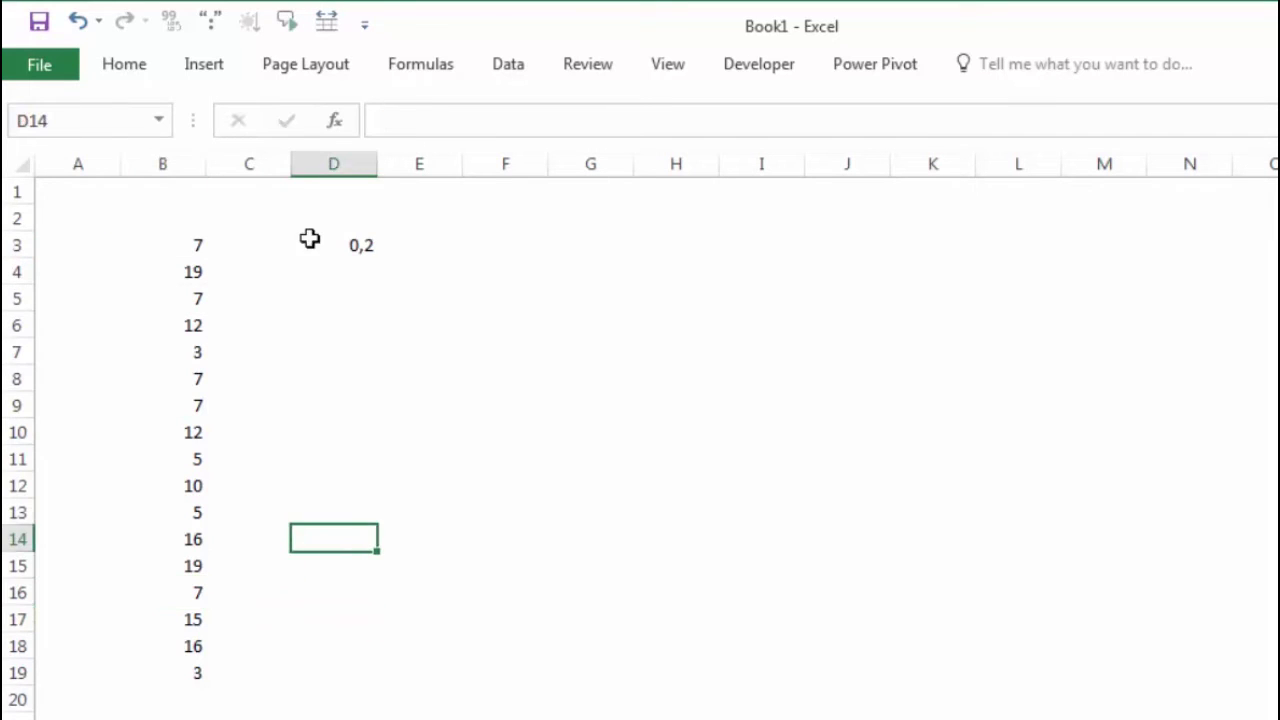
left_click(355, 241)
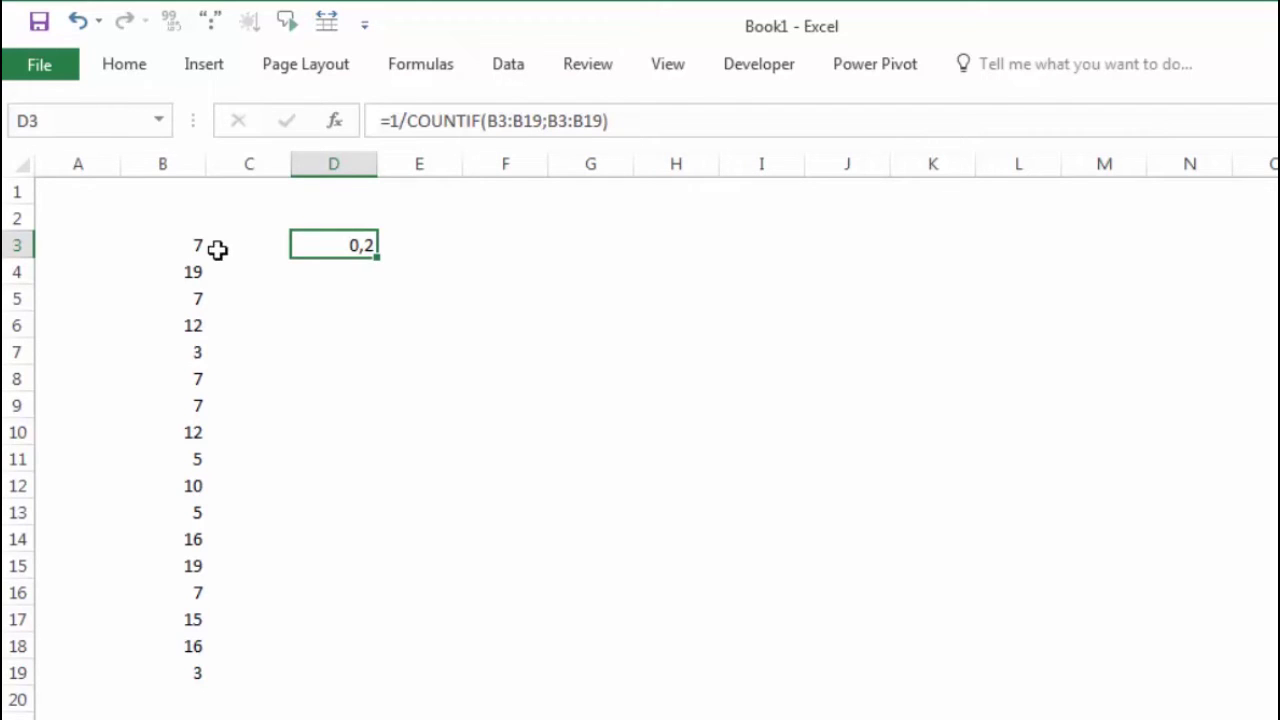
- Copy the 7 from B3 into B5
left_click(198, 248)
key("ctrl+c")
left_click(201, 294)
key("ctrl+v")
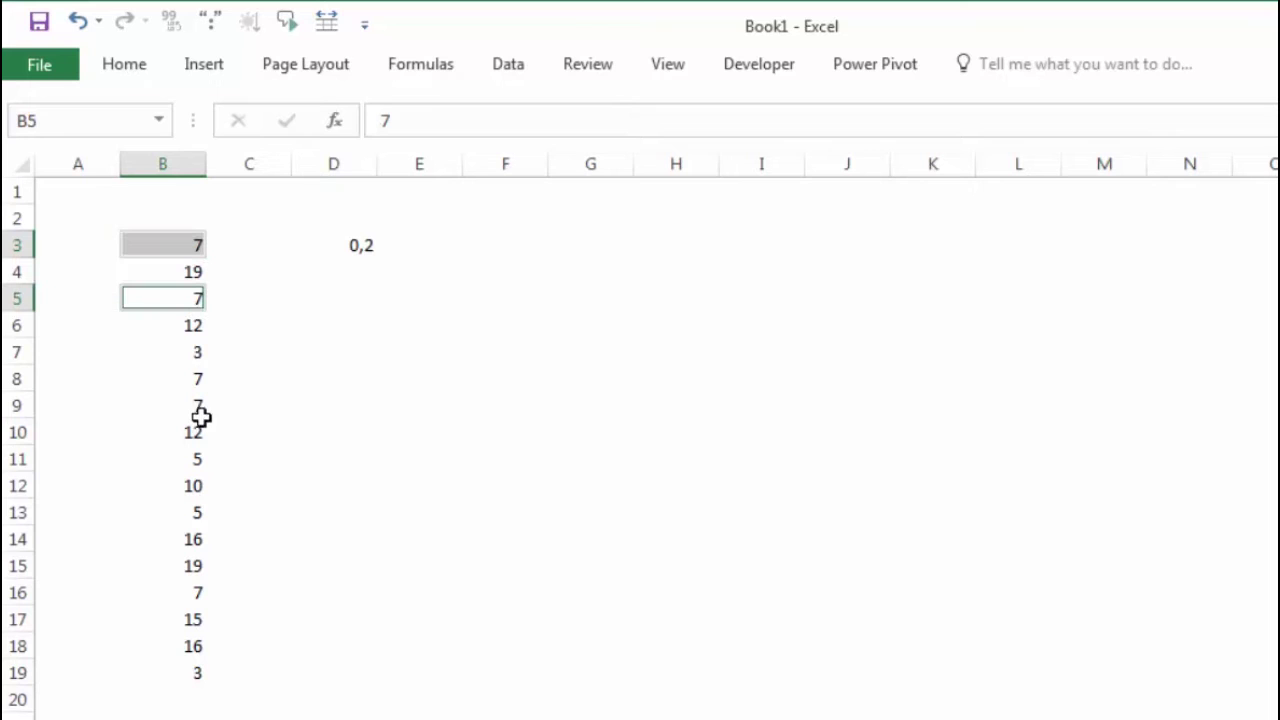
left_click(417, 408)
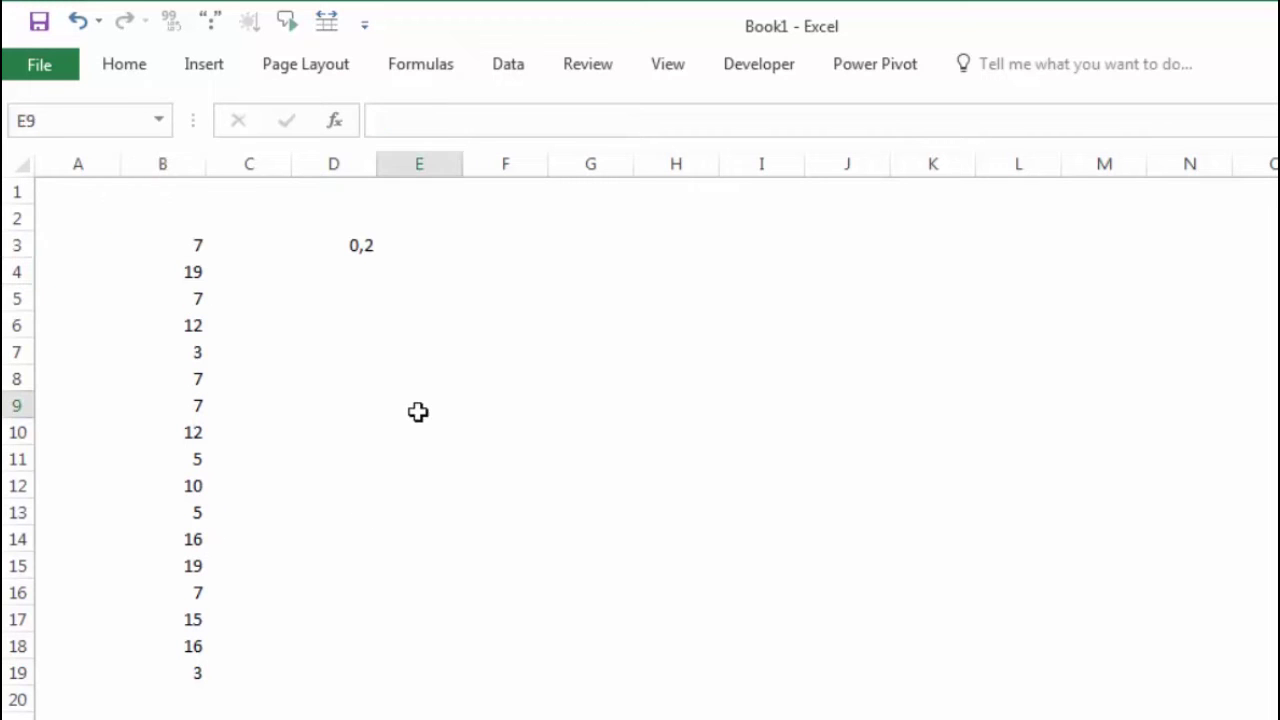
left_click(512, 280)
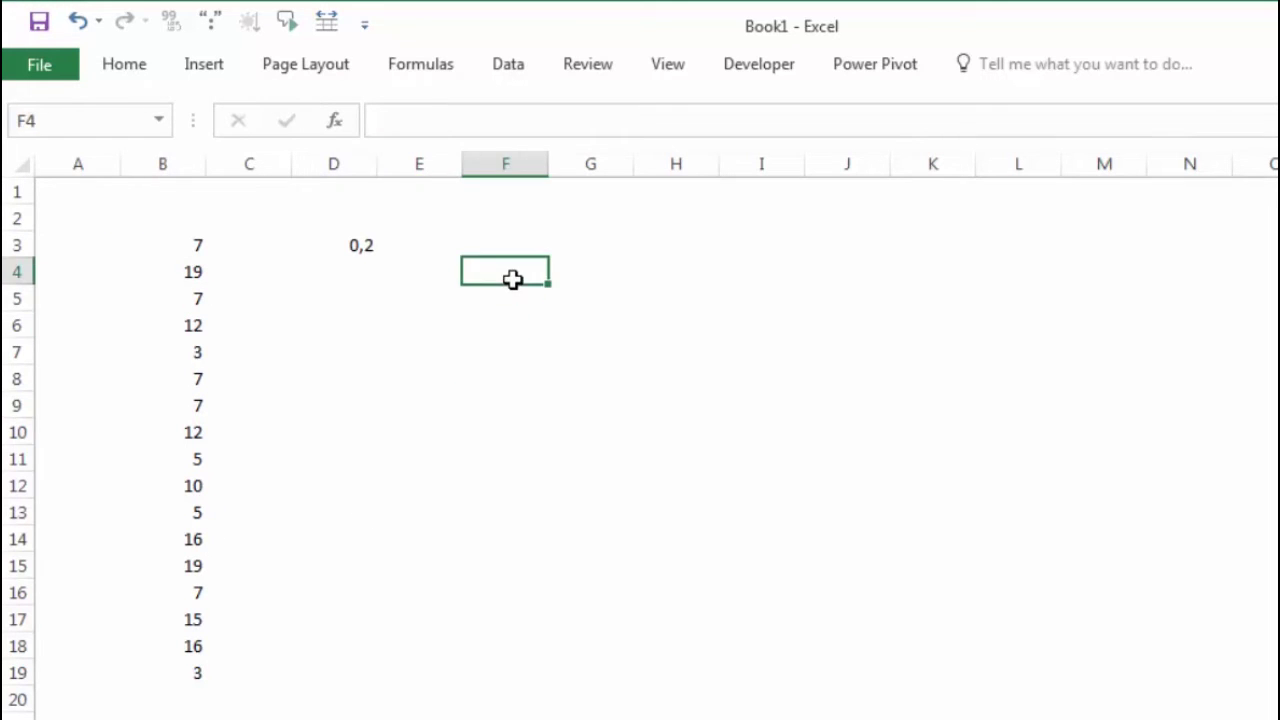
- Insert SUMPRODUCT around 1/COUNTIF in D3 and accept the bracket correction, giving 8
double_click(357, 243)
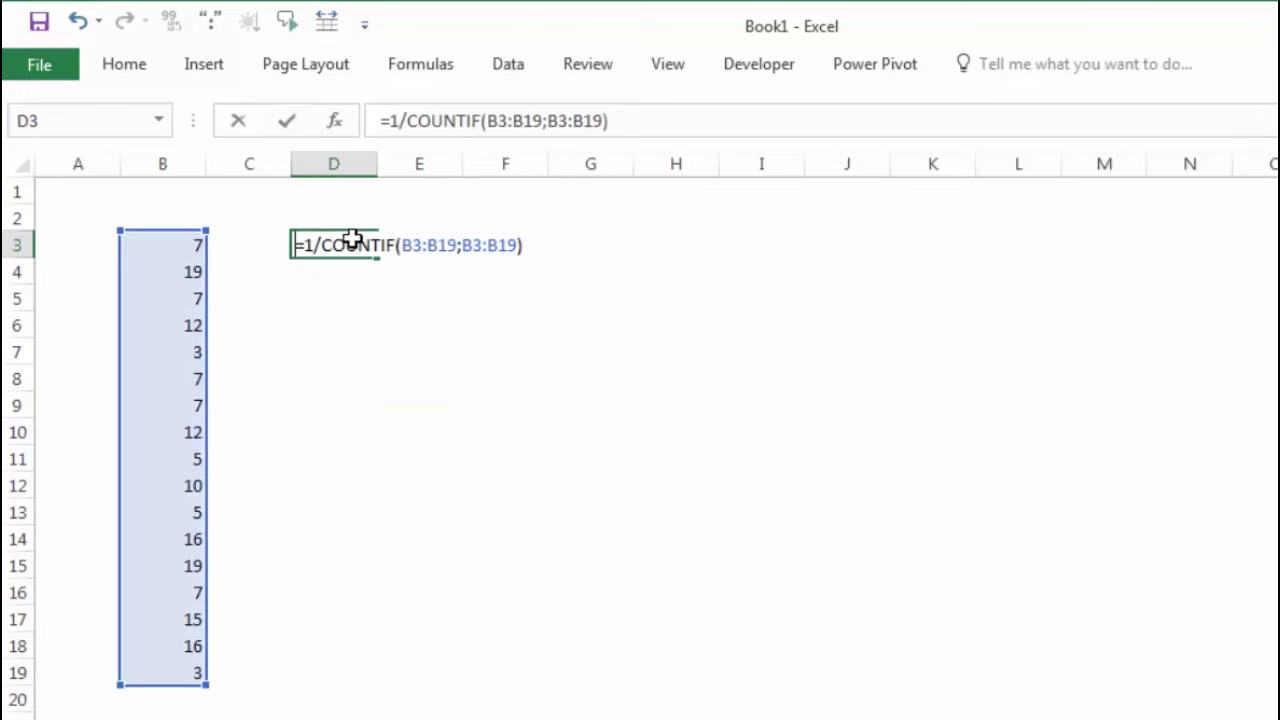
left_click(302, 247)
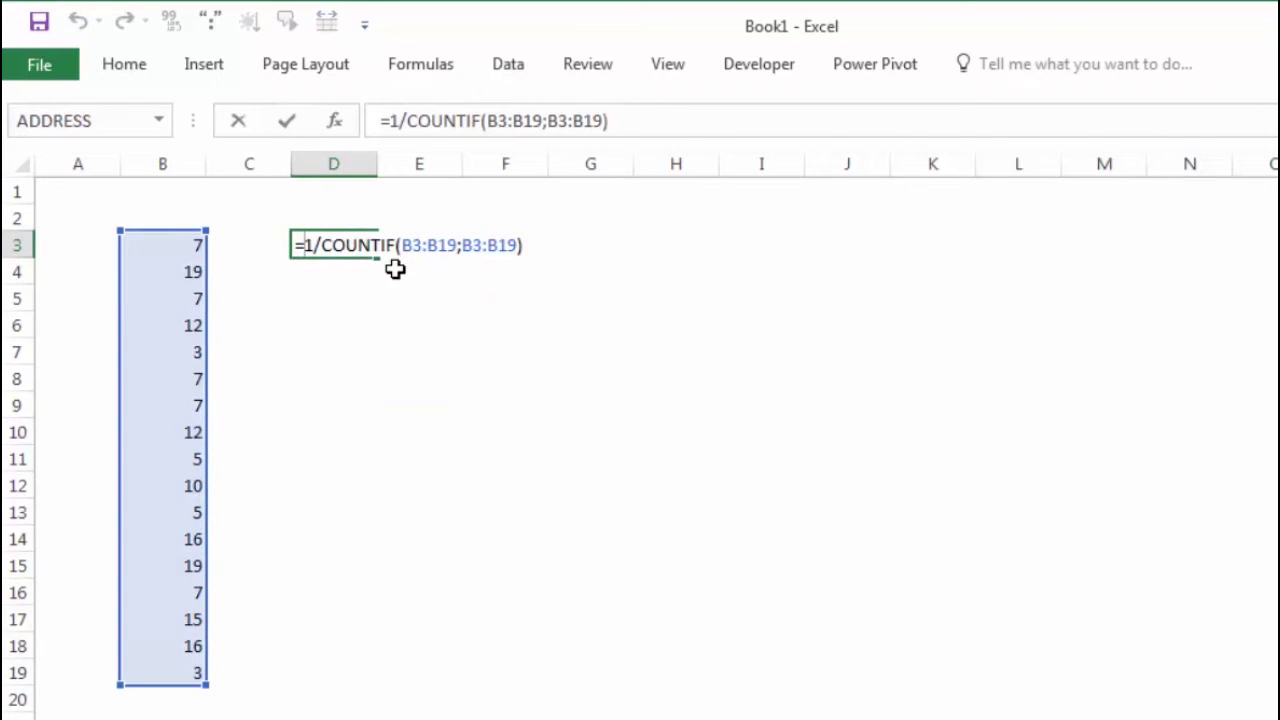
type("sum")
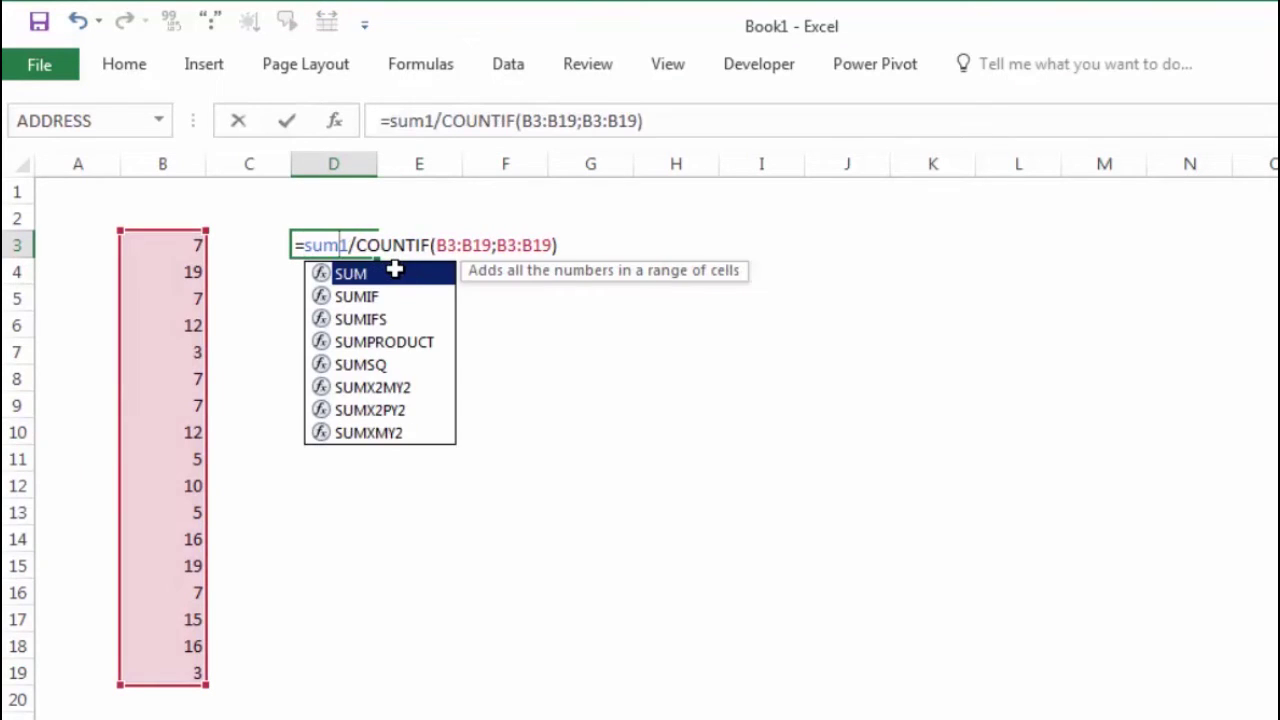
type("p")
key("Tab")
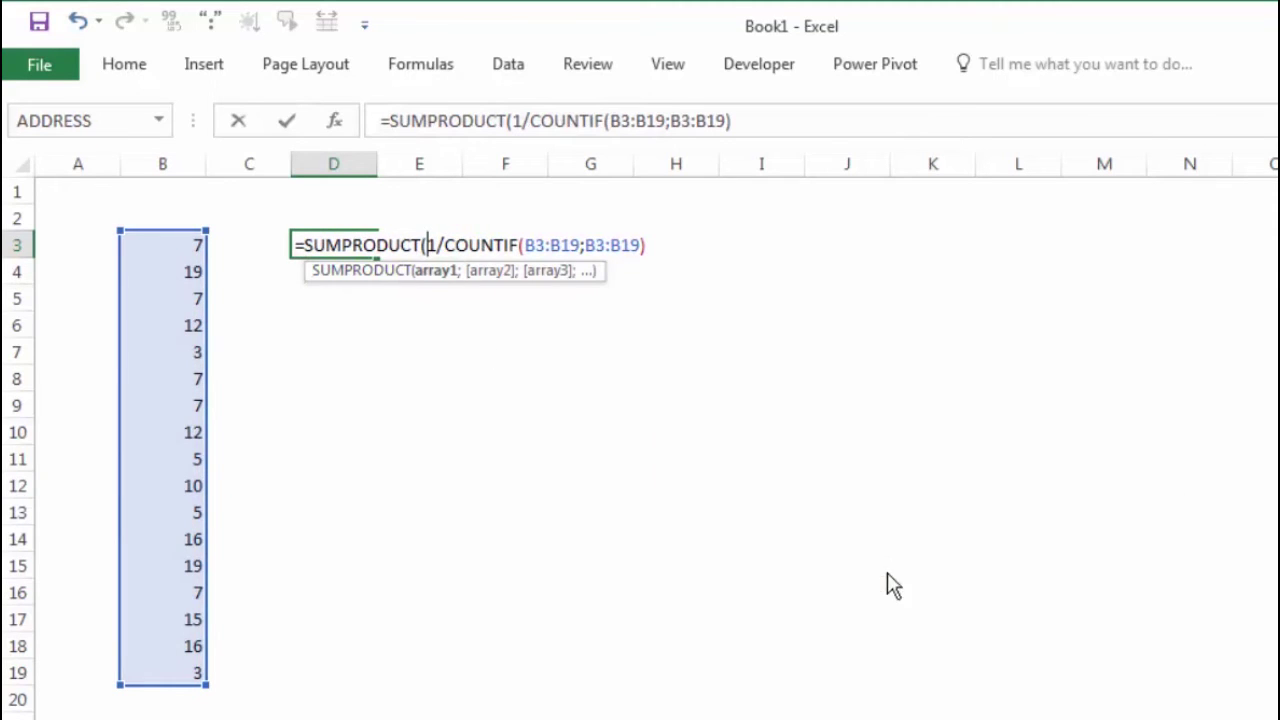
key("Return")
left_click_drag(843, 437, 481, 297)
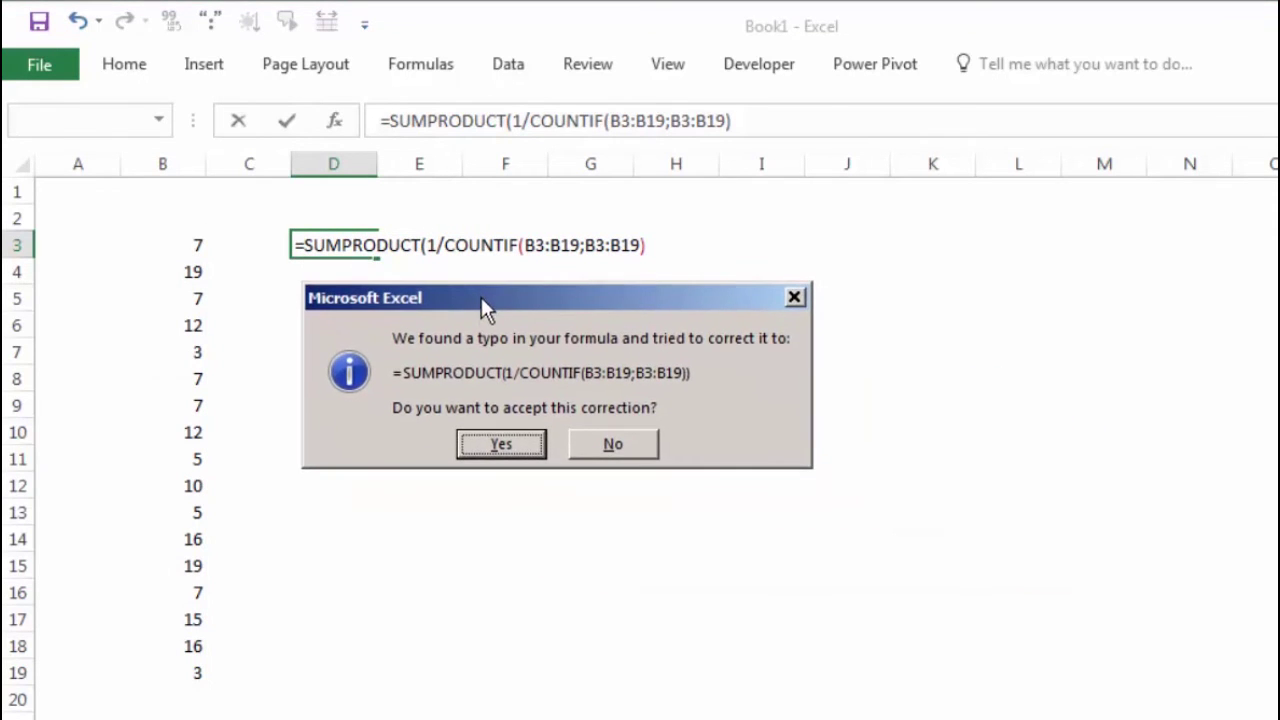
left_click(484, 443)
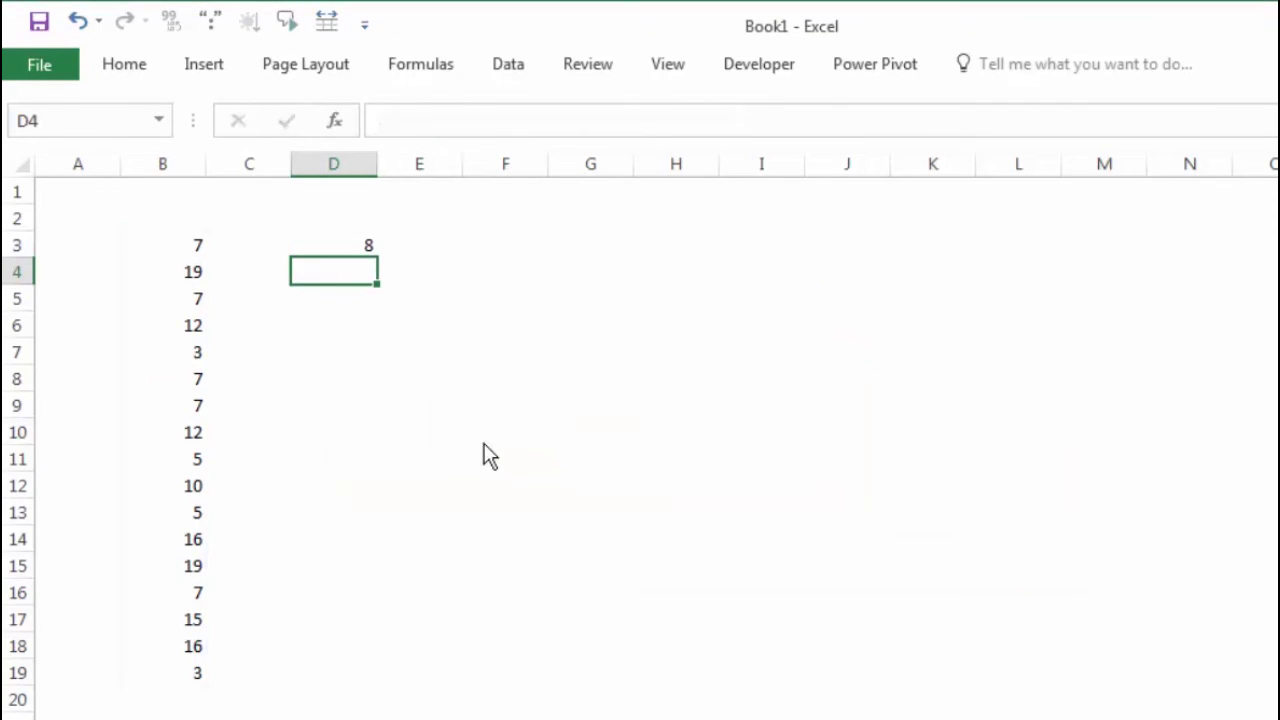
left_click(352, 245)
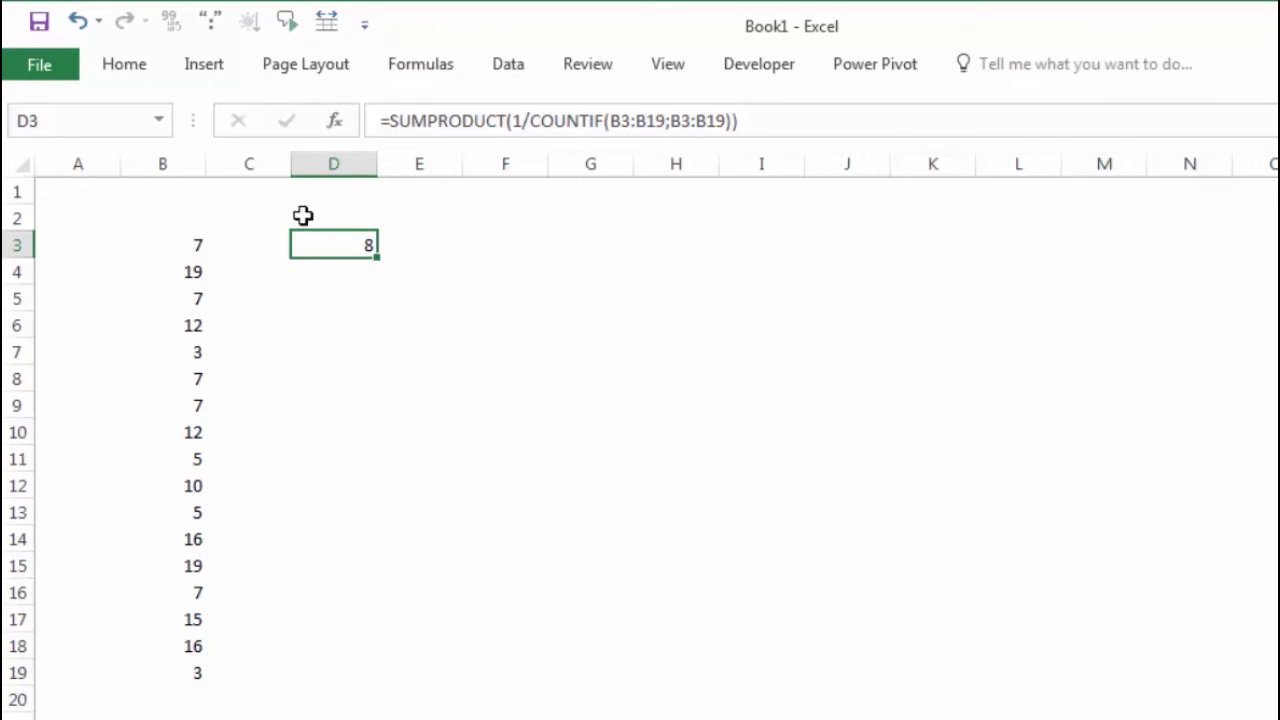
- Review D3's result, then multi-select the 7s in B3, B5, B8, B9 and B16
left_click(197, 241)
left_click(197, 540)
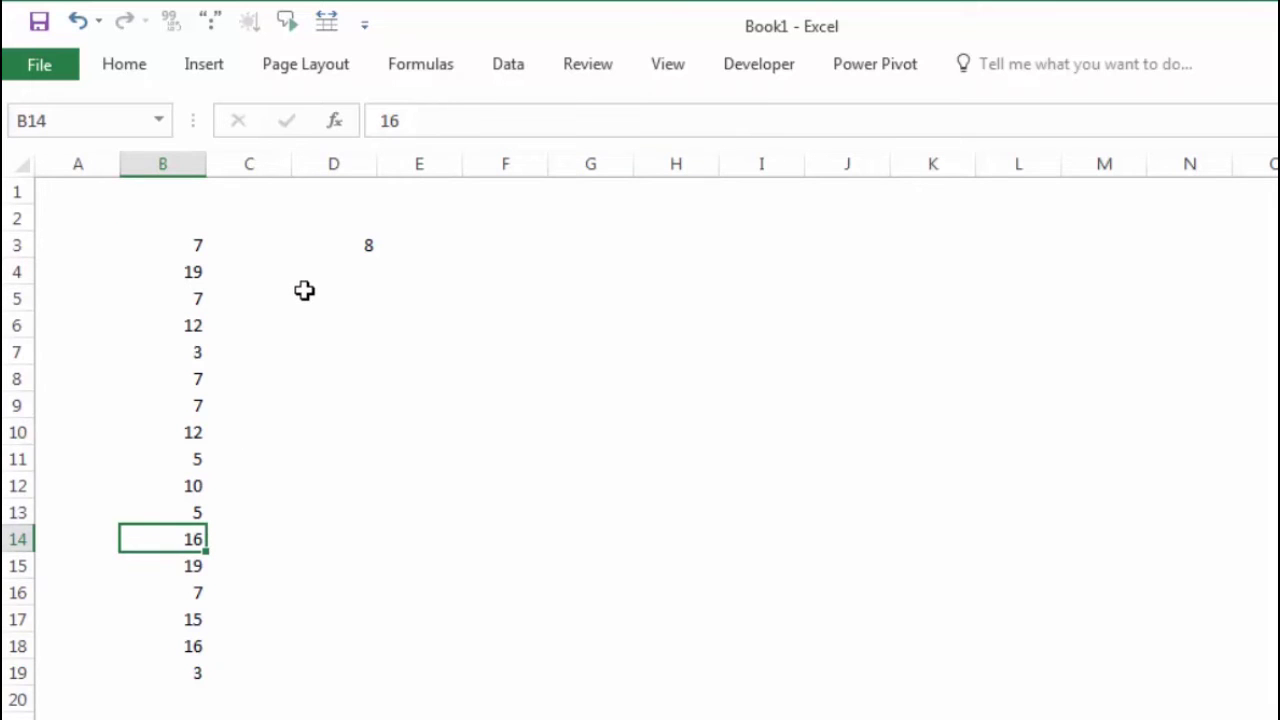
left_click(362, 250)
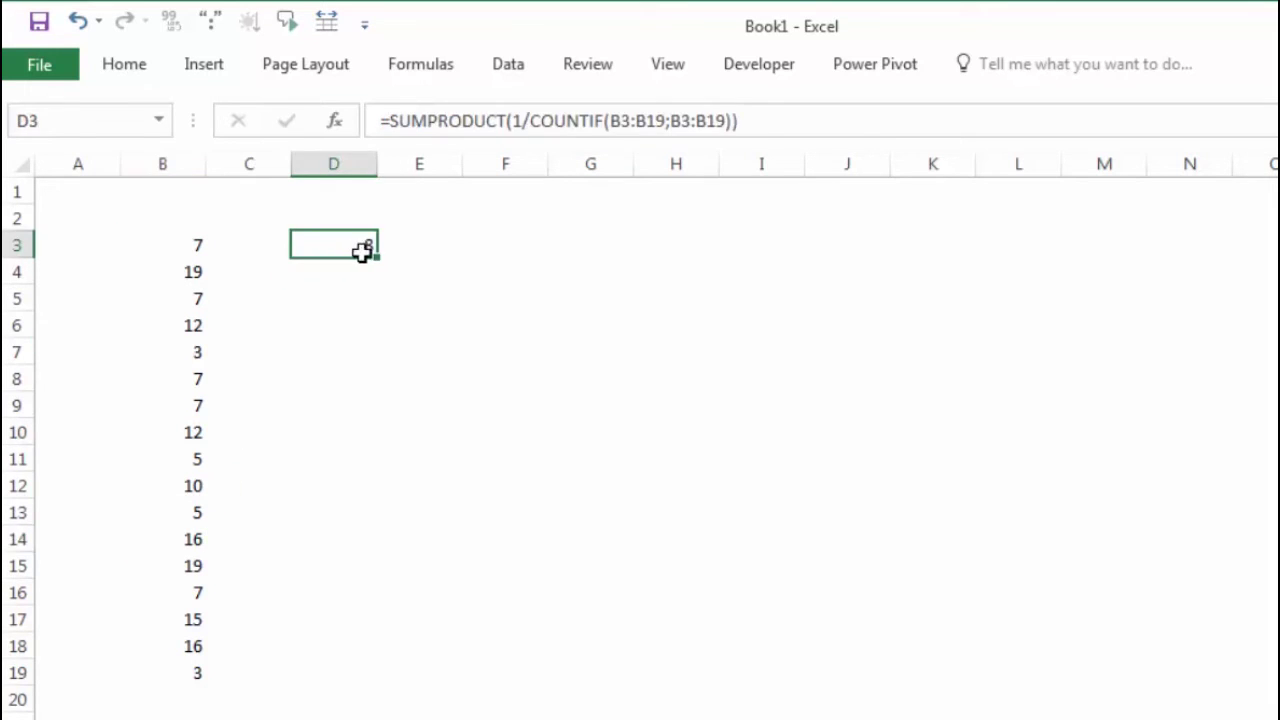
left_click(177, 245)
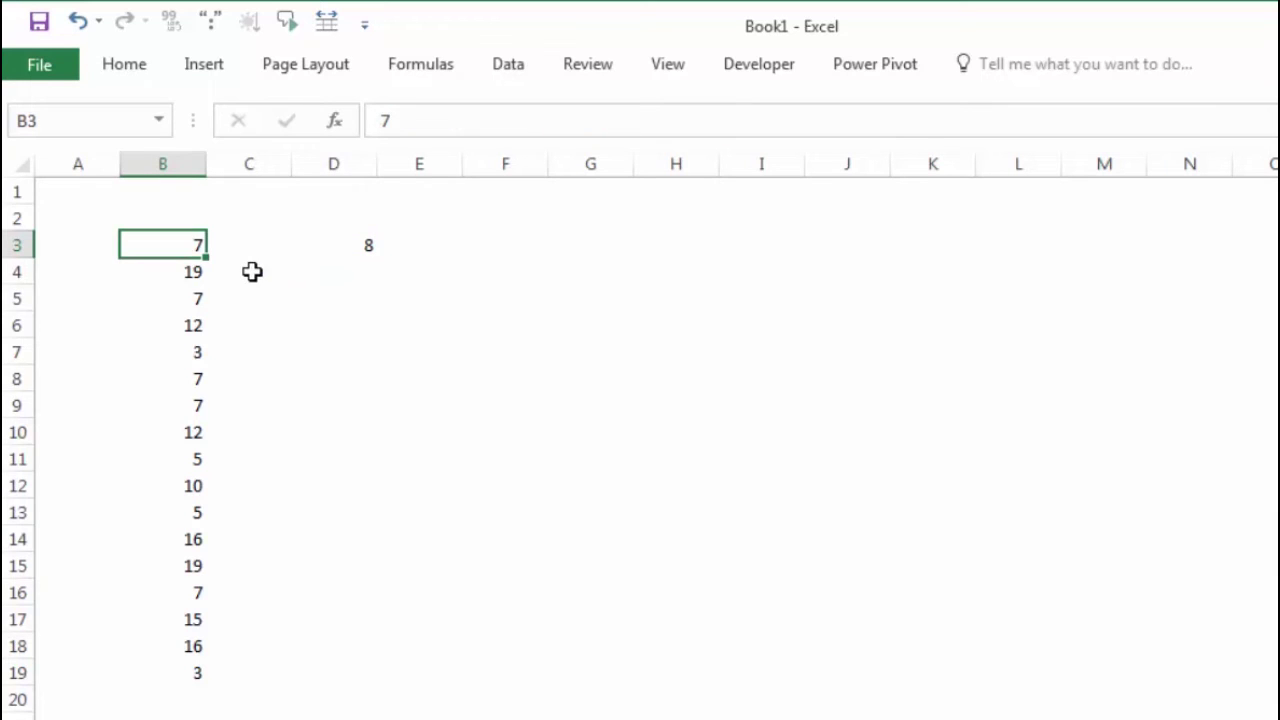
left_click(190, 298, "ctrl")
left_click(181, 382, "ctrl")
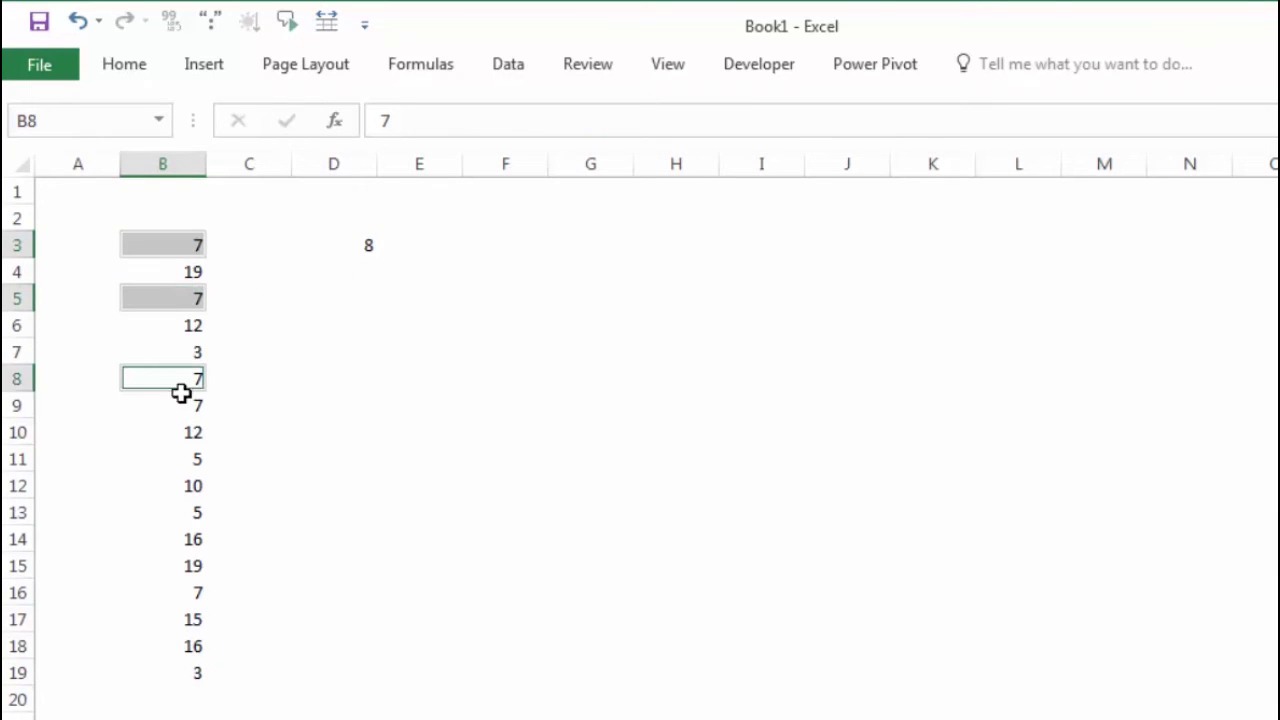
left_click_drag(181, 393, 184, 410)
left_click(196, 590, "ctrl")
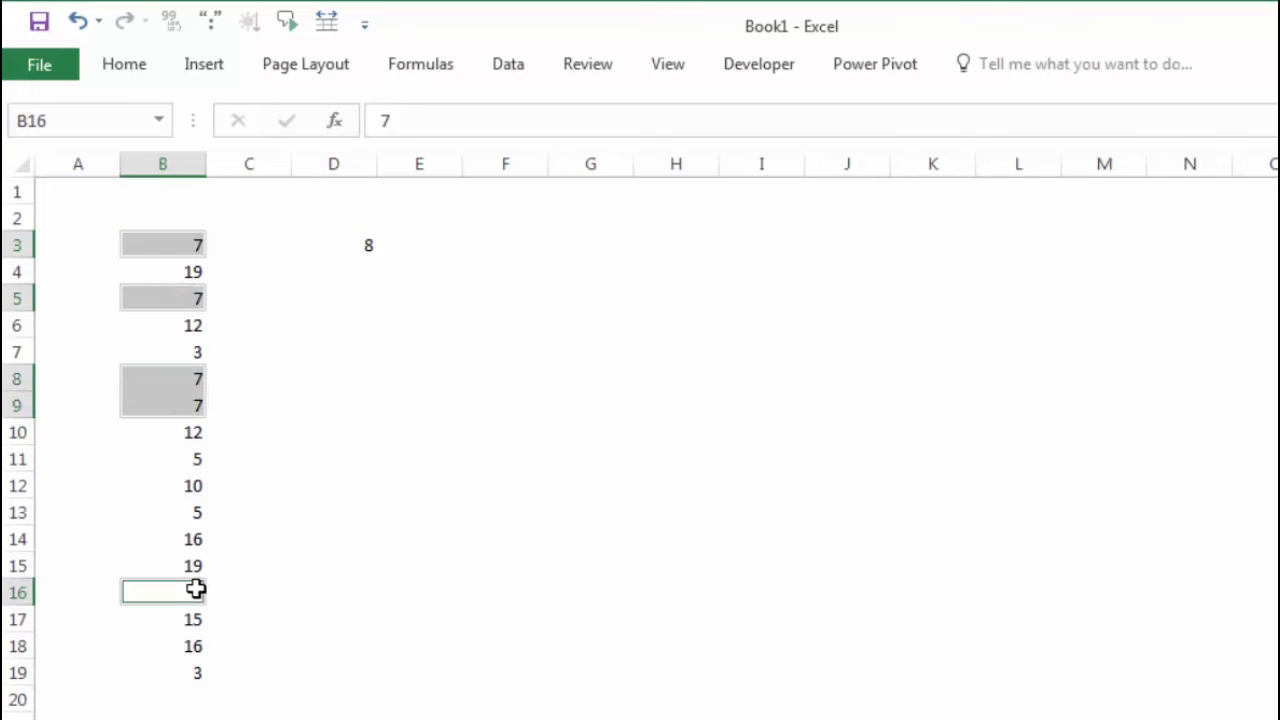
- Bold the duplicate 19s in B4 and B15
left_click(285, 237)
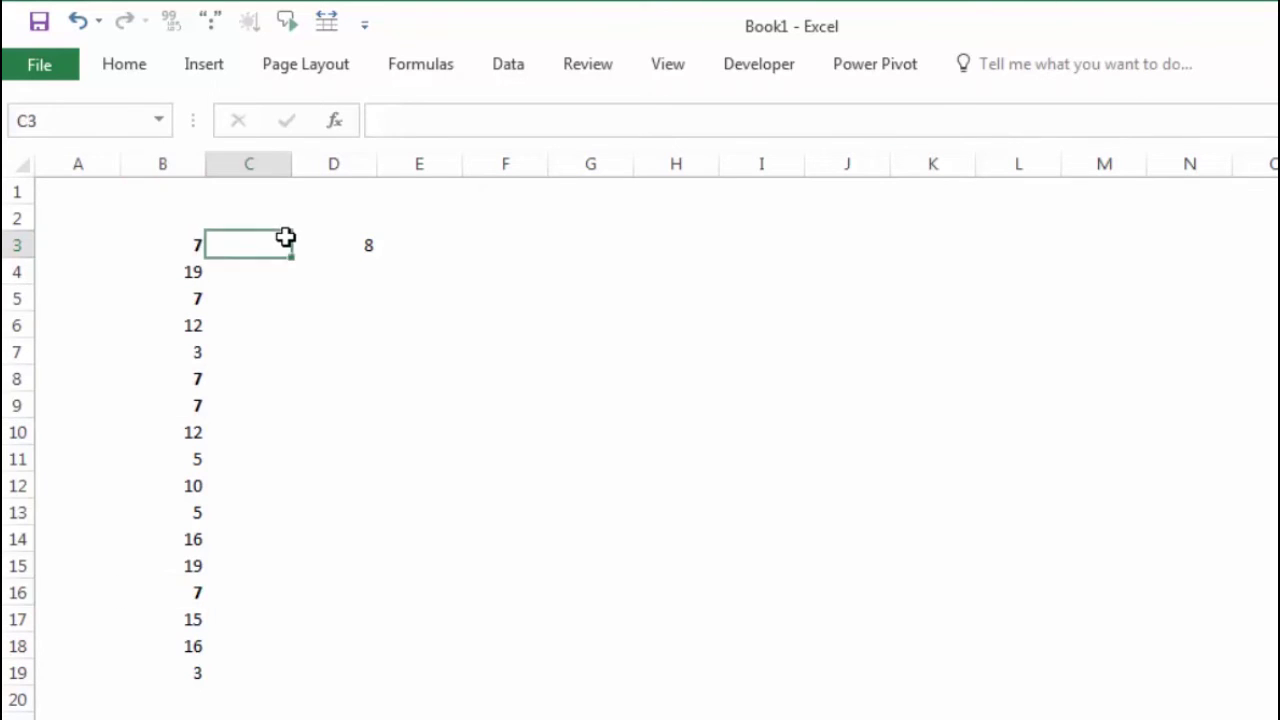
left_click(194, 271)
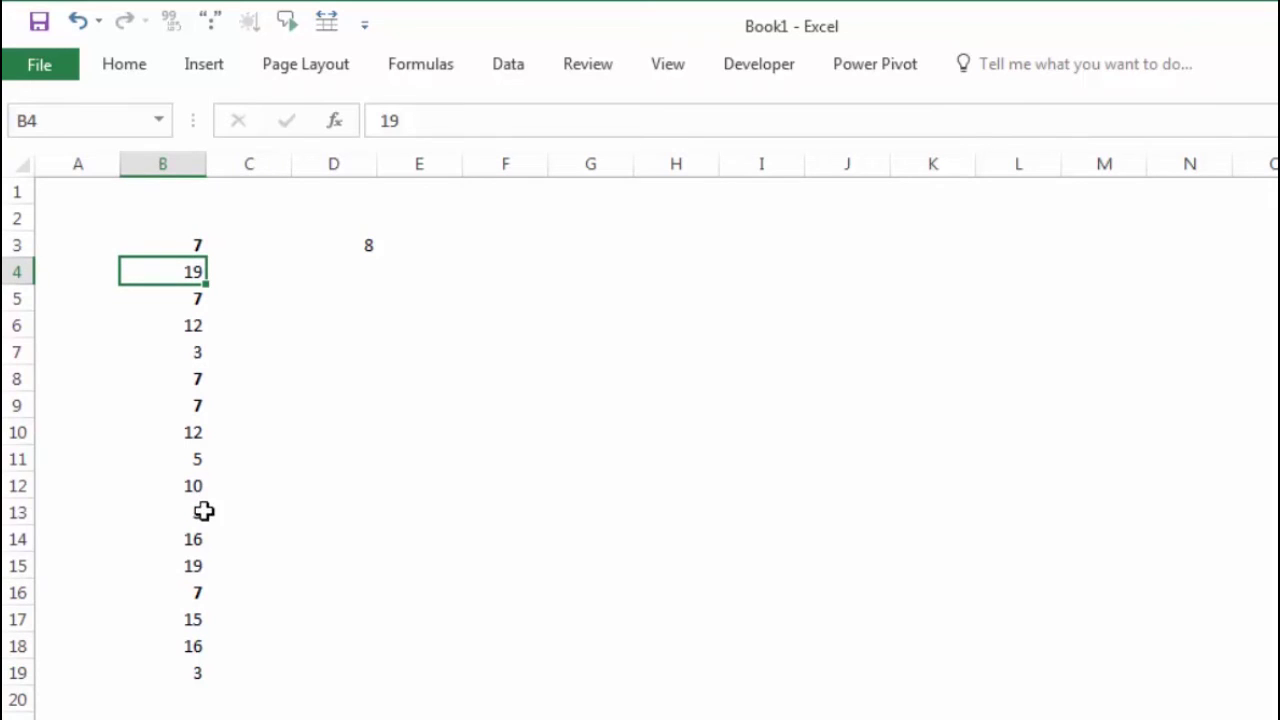
left_click(192, 564, "ctrl")
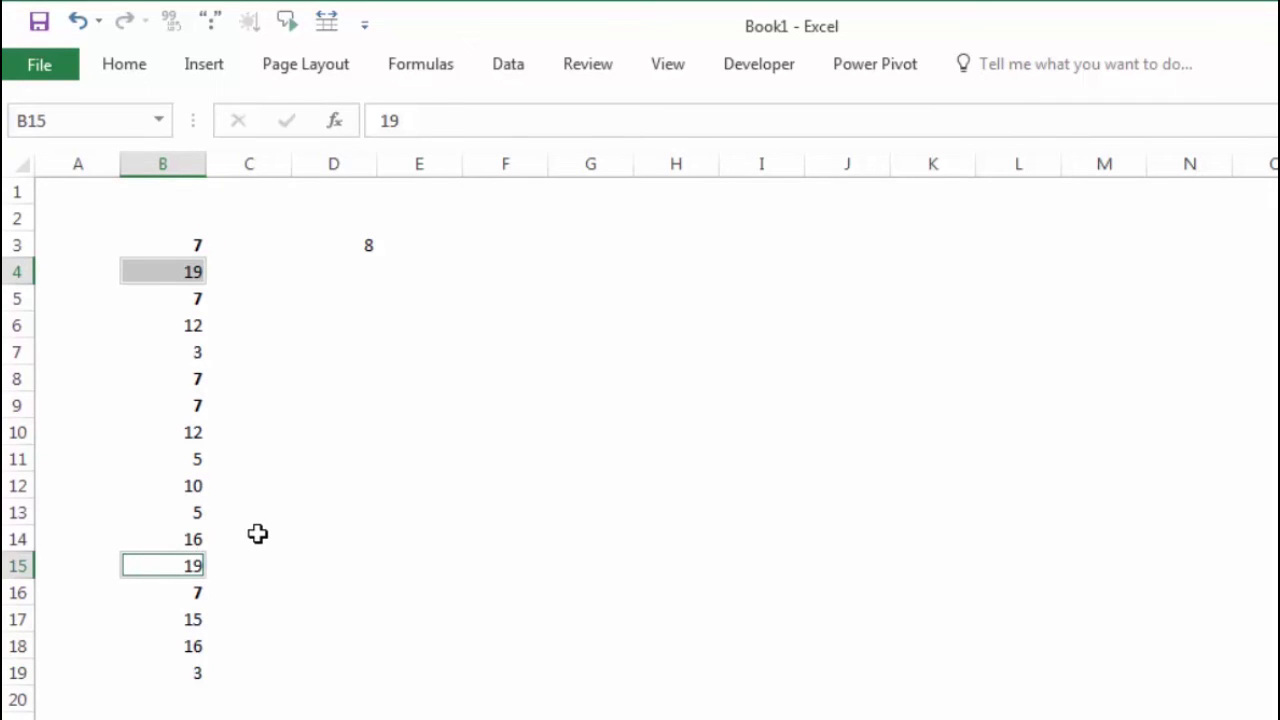
key("ctrl+b")
left_click(340, 356)
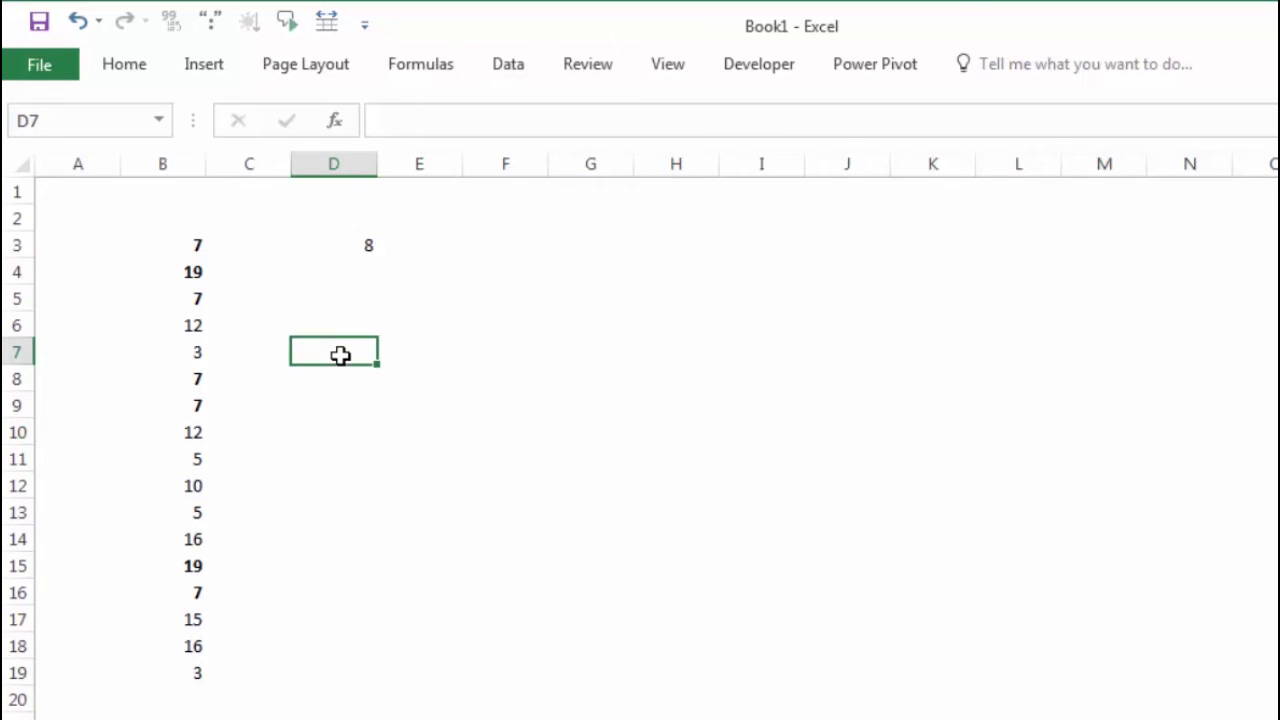
- Select the duplicate pairs 12, 3, 5 and 16 in column B to compare them
left_click(195, 326)
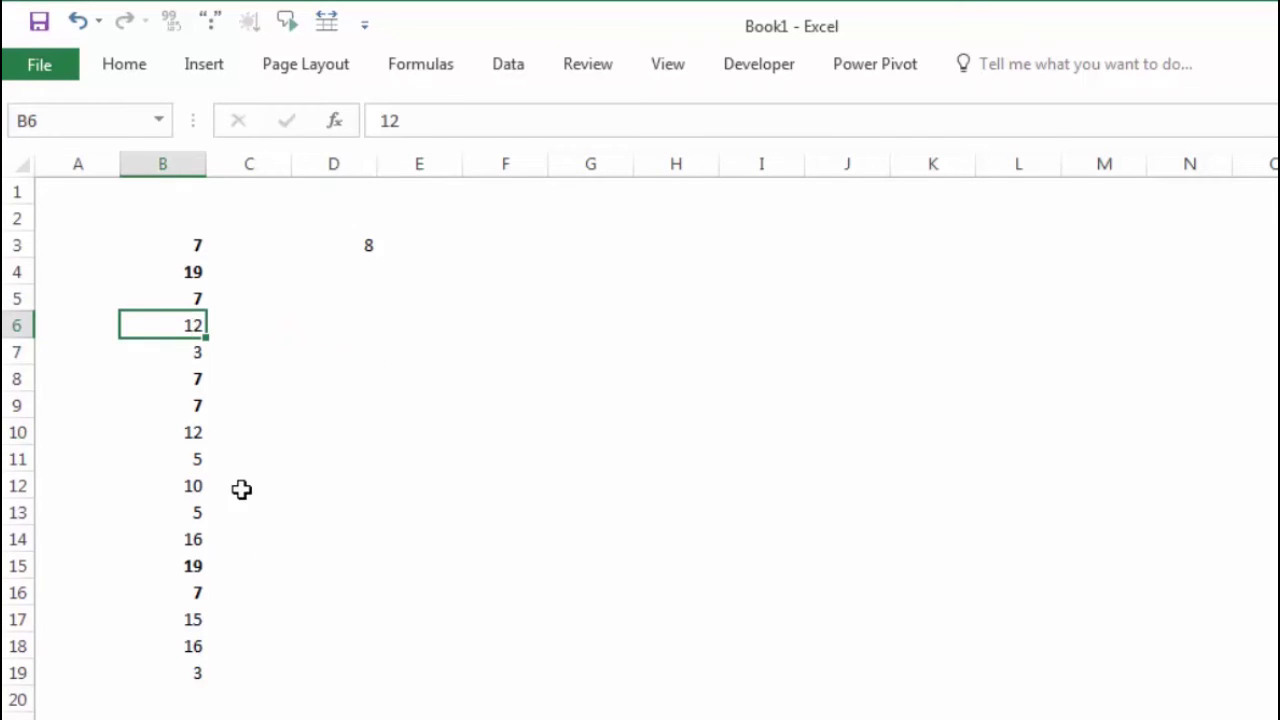
left_click(187, 435, "ctrl")
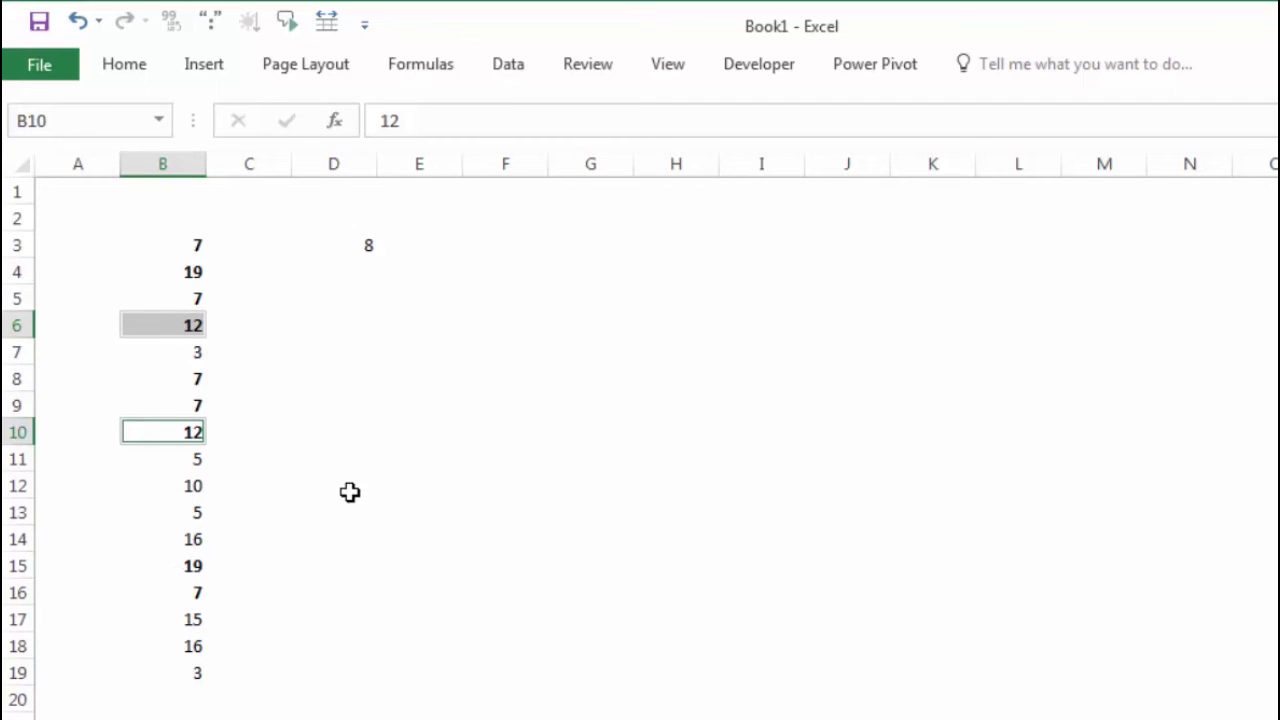
left_click(351, 403)
left_click(194, 351)
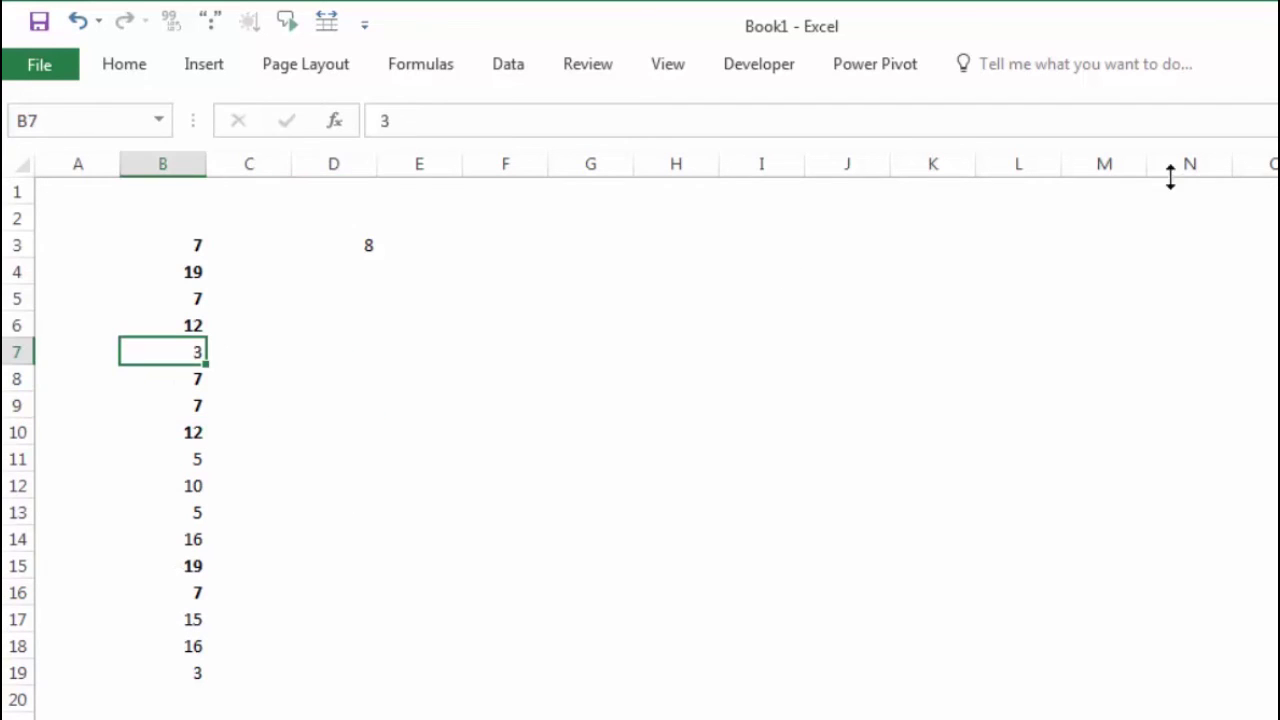
left_click(193, 670, "ctrl")
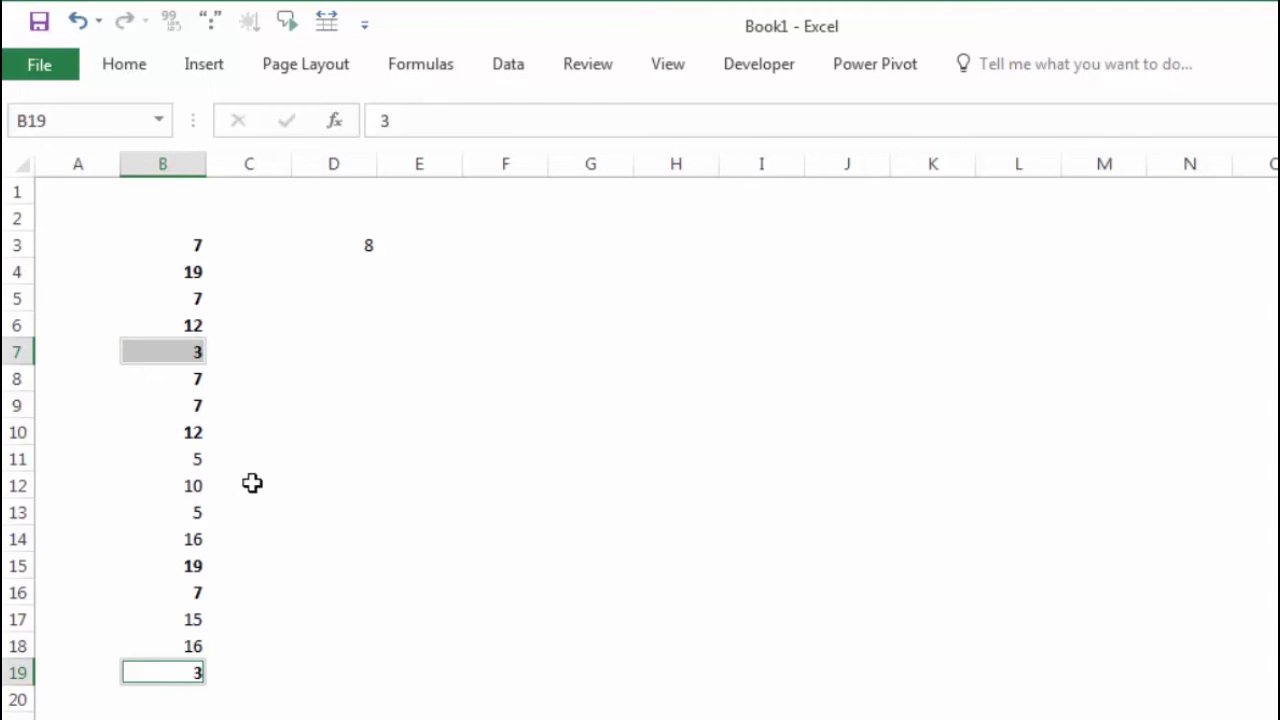
left_click(198, 459)
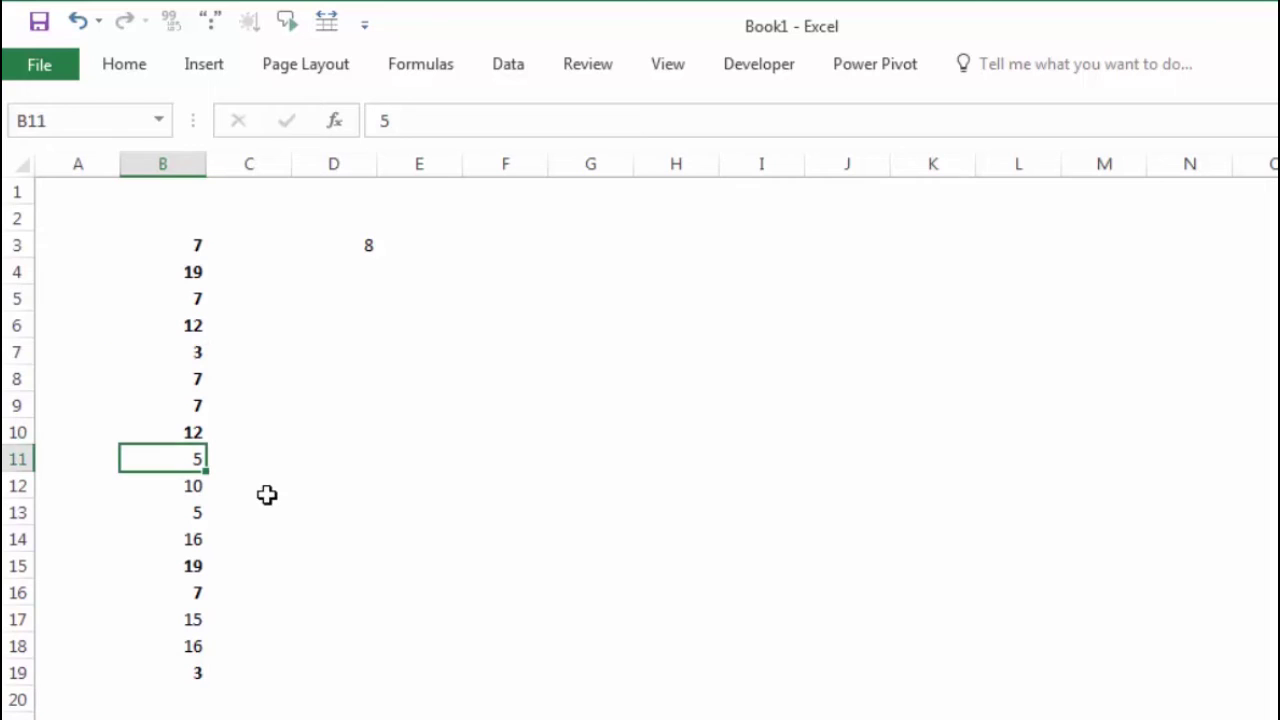
left_click(190, 513, "ctrl")
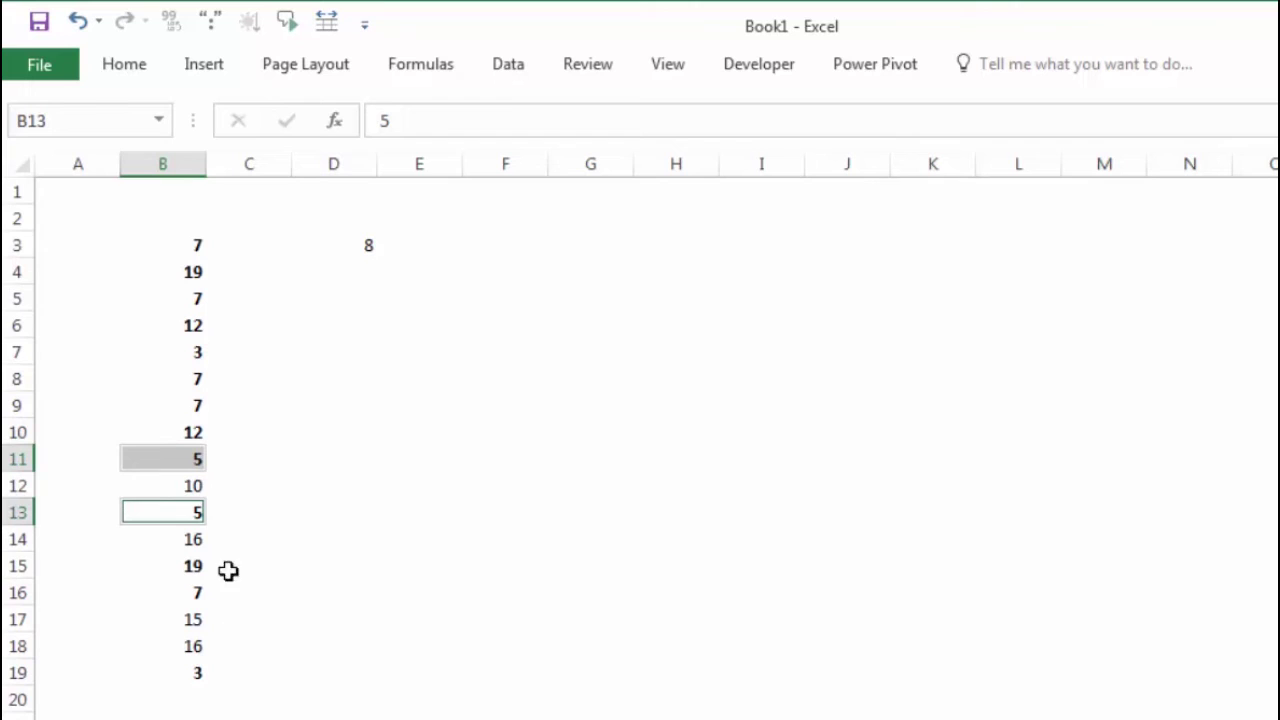
left_click(187, 486)
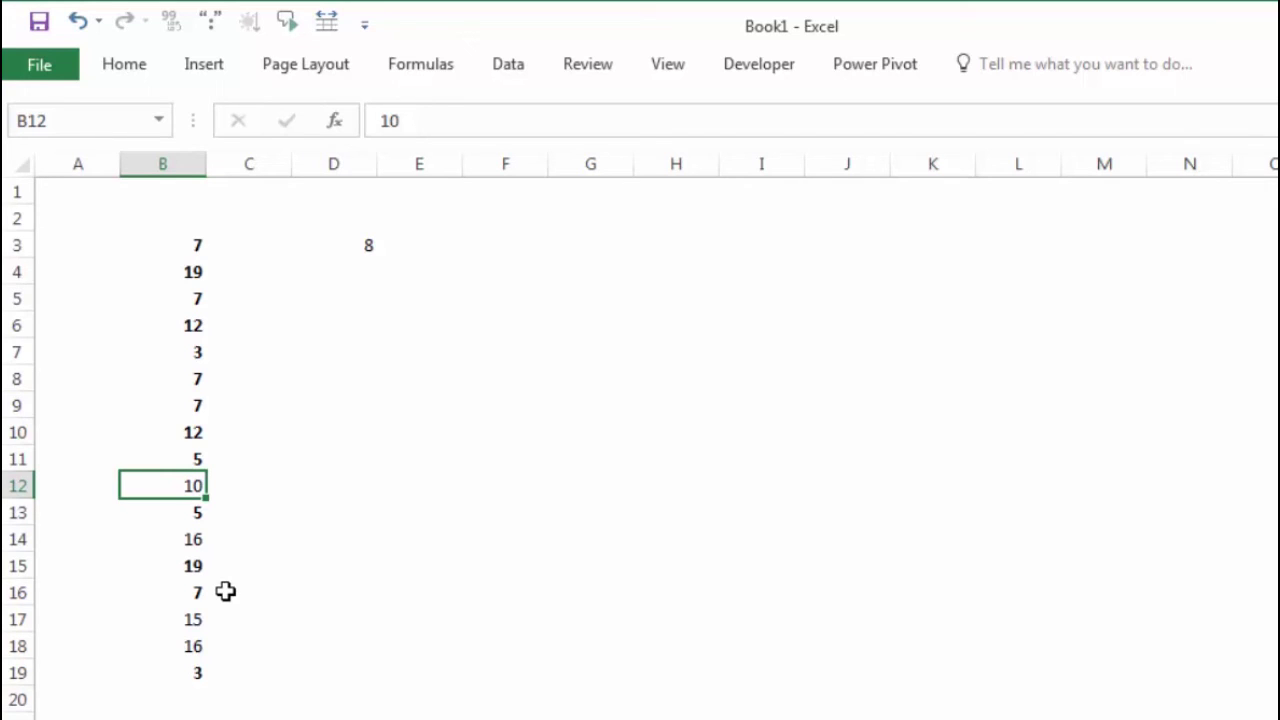
left_click(184, 540)
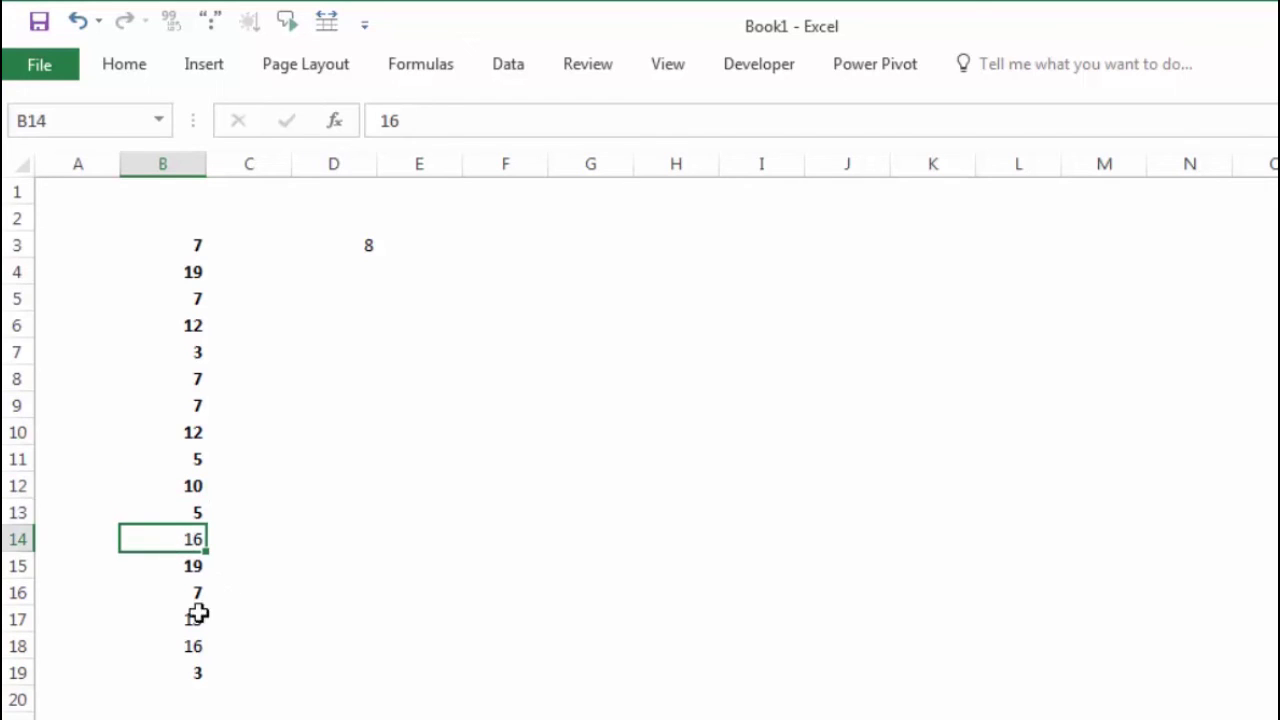
left_click(188, 650, "ctrl")
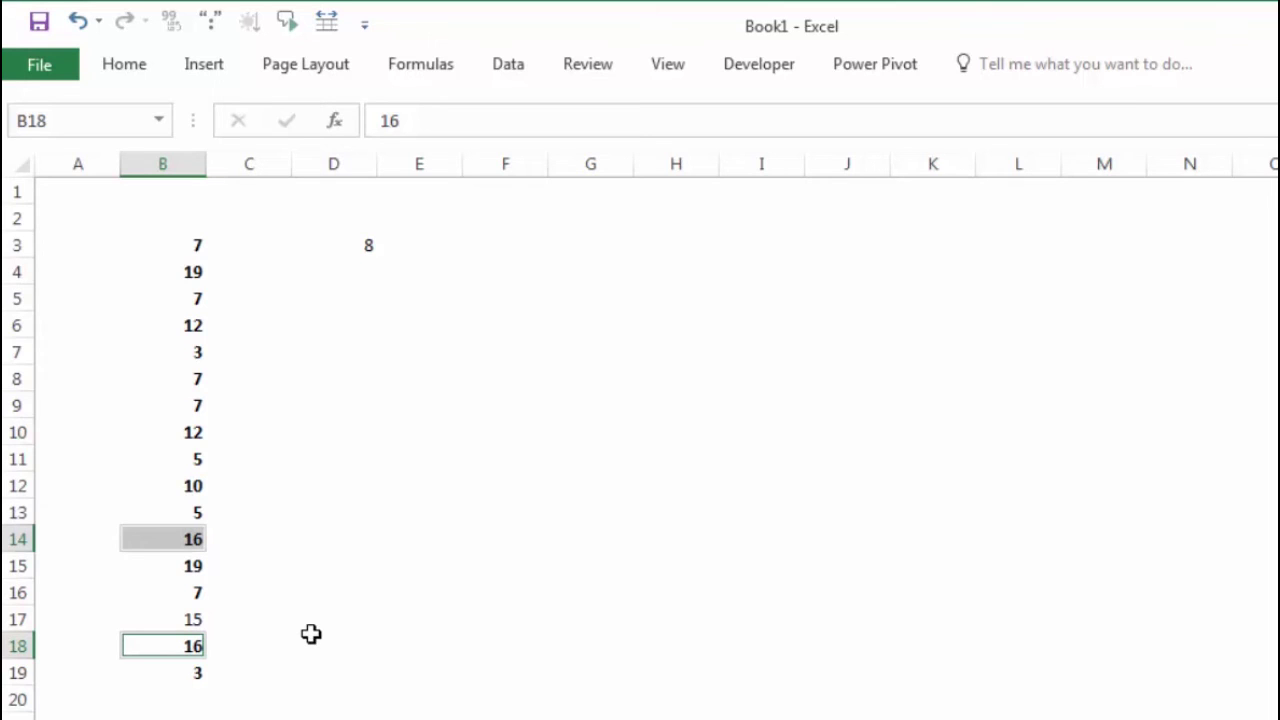
left_click(193, 614)
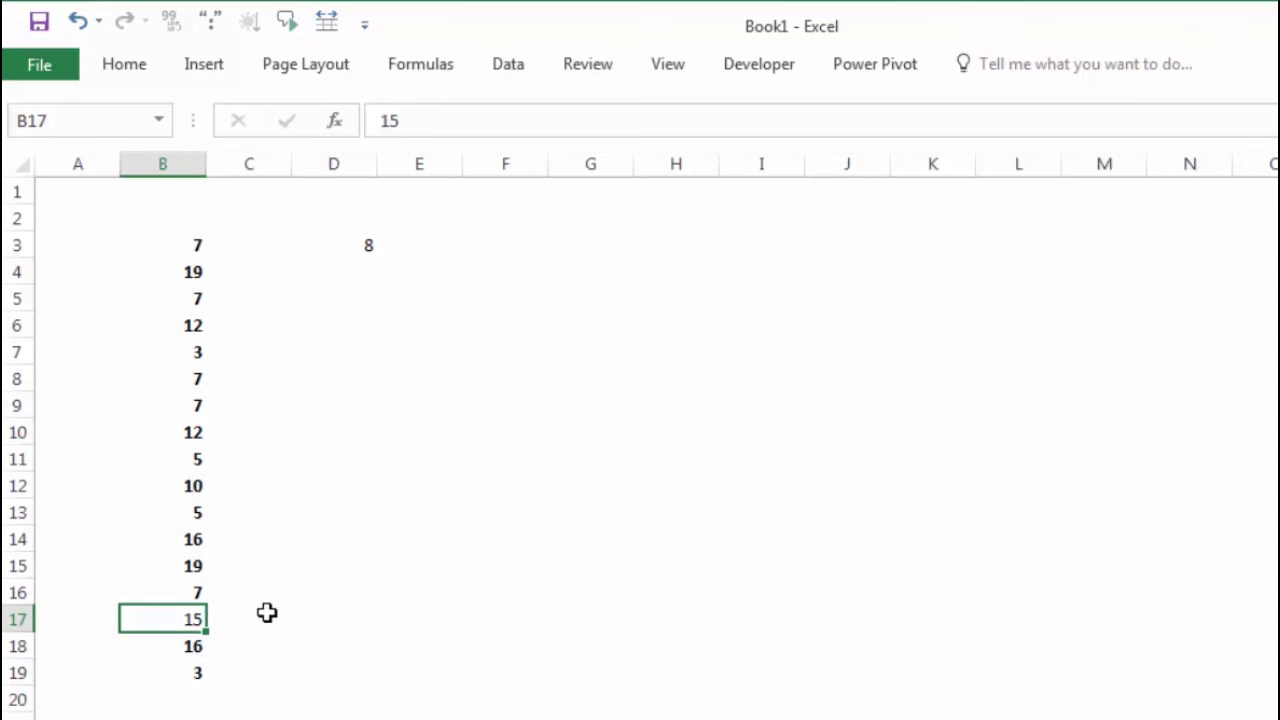
left_click(330, 595)
- Review D3's unique-count formula, then switch to the NAMA DESA village-name sheet
left_click(372, 247)
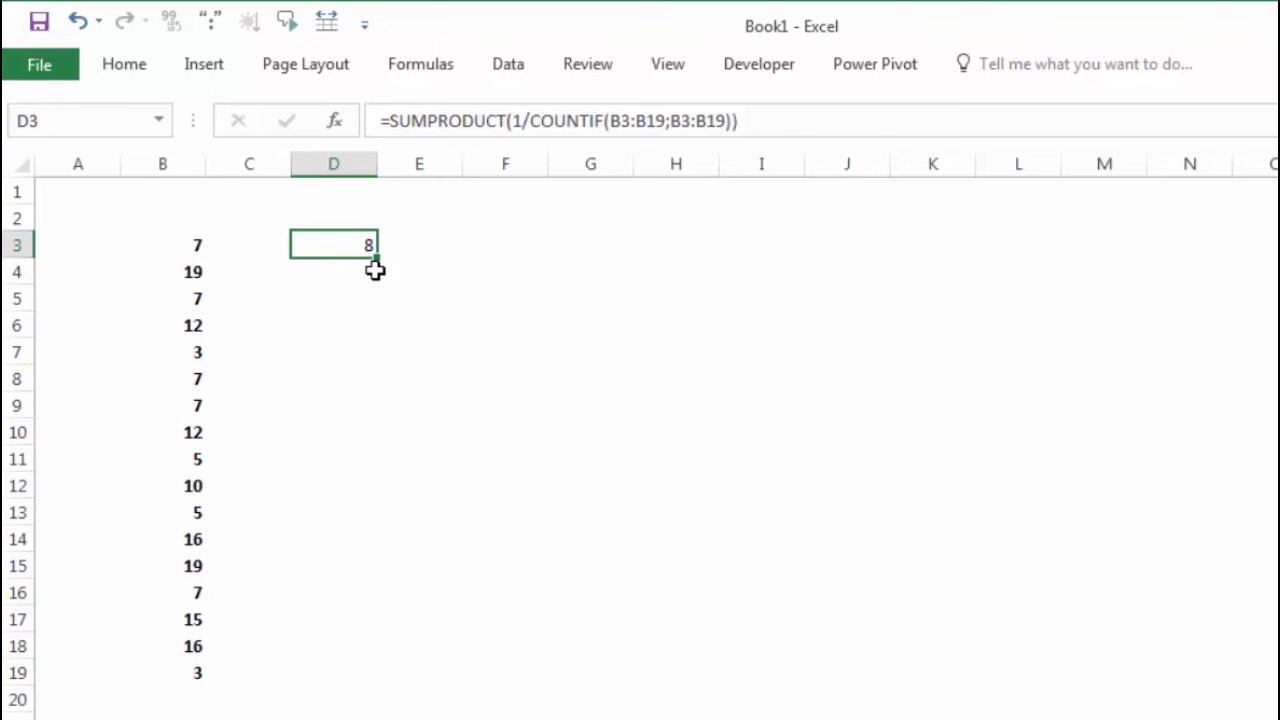
left_click(409, 299)
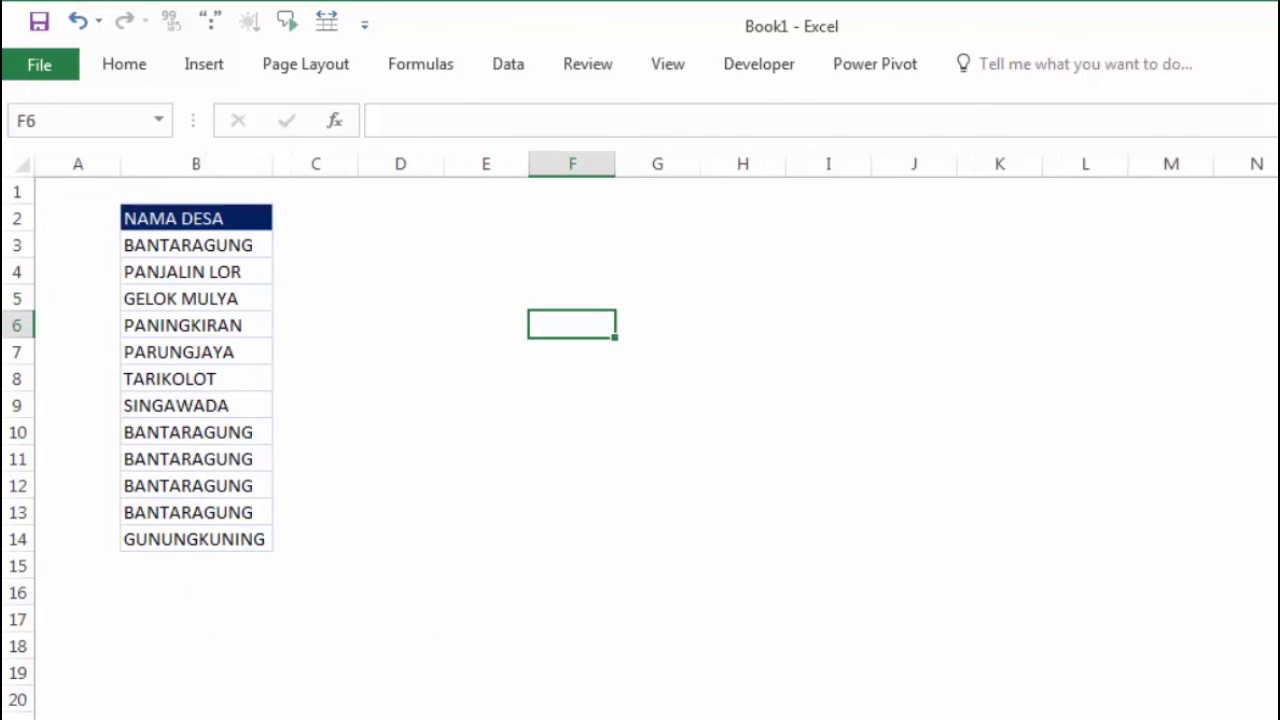
left_click(476, 371)
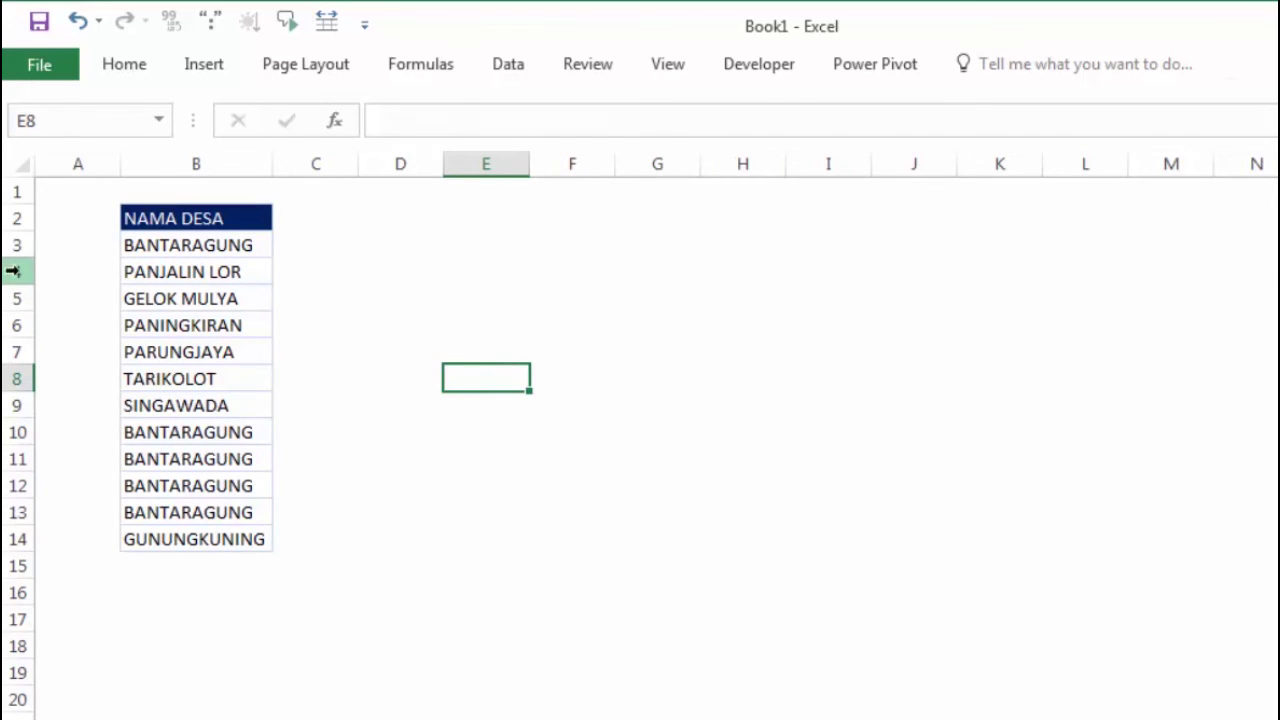
- Look over the village names in column B, then select the empty cell D3
left_click(177, 251)
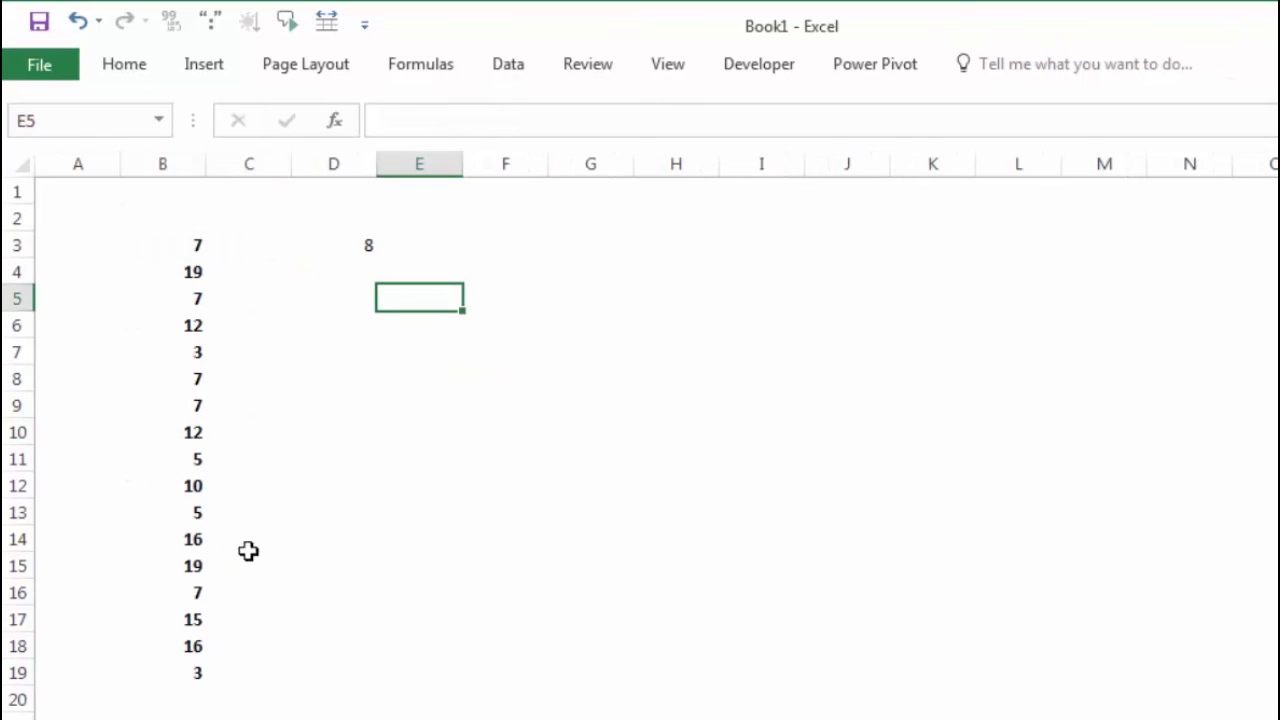
left_click_drag(183, 248, 183, 676)
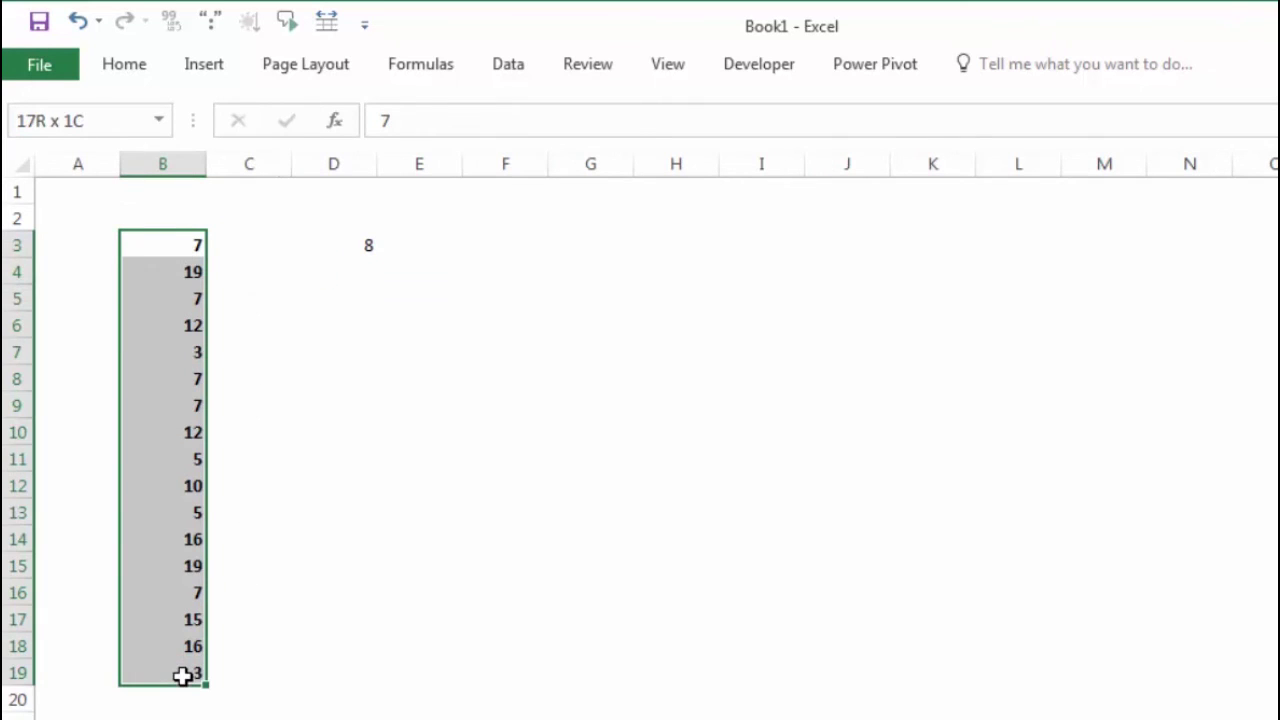
left_click_drag(195, 356, 189, 628)
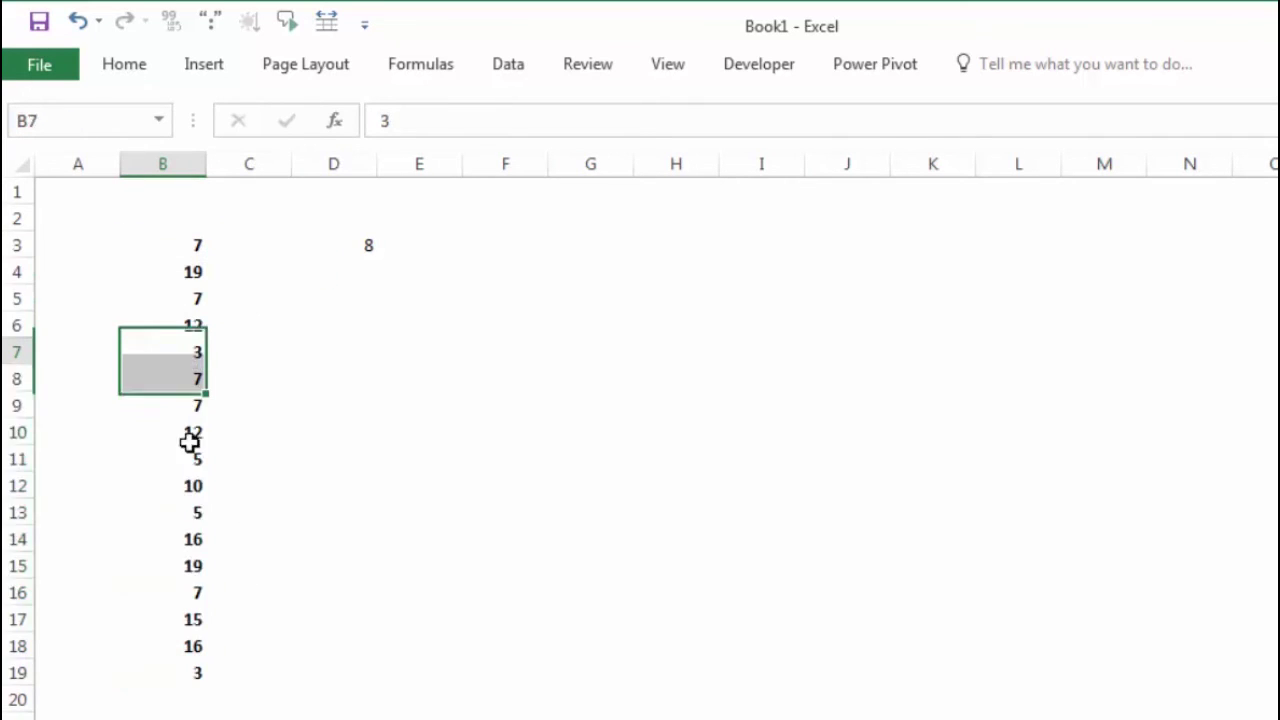
left_click(386, 503)
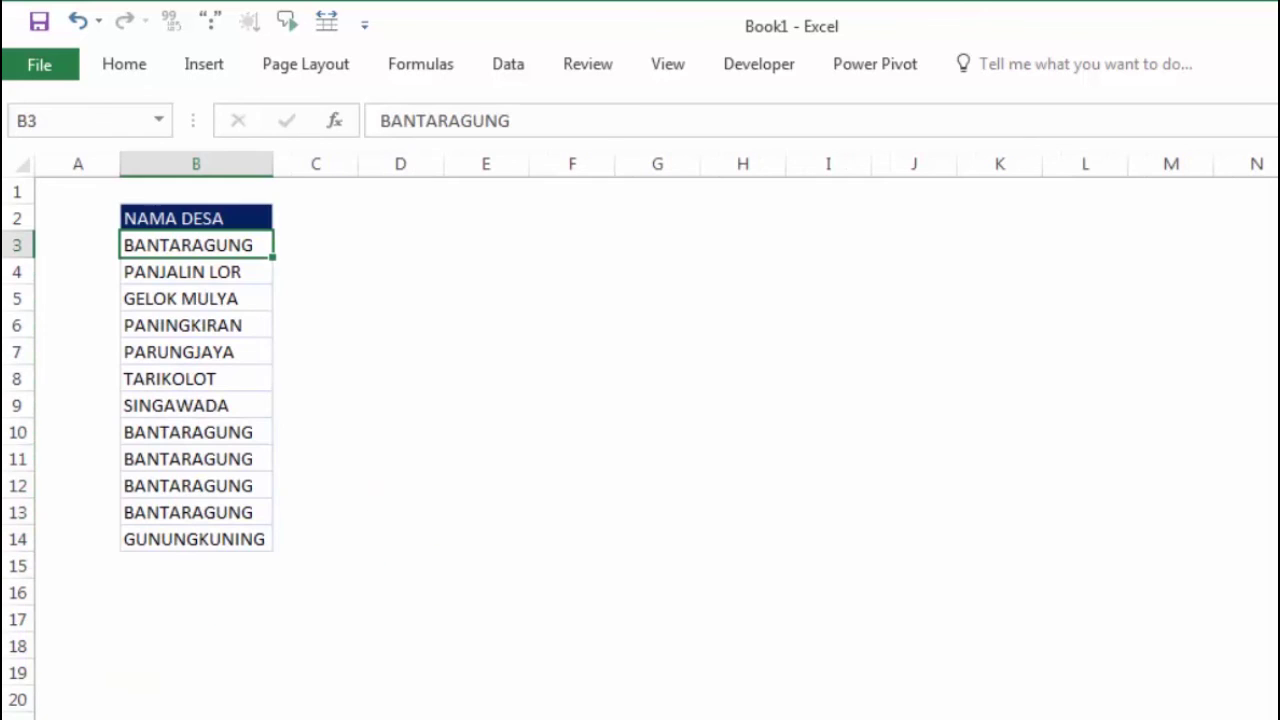
left_click(239, 297)
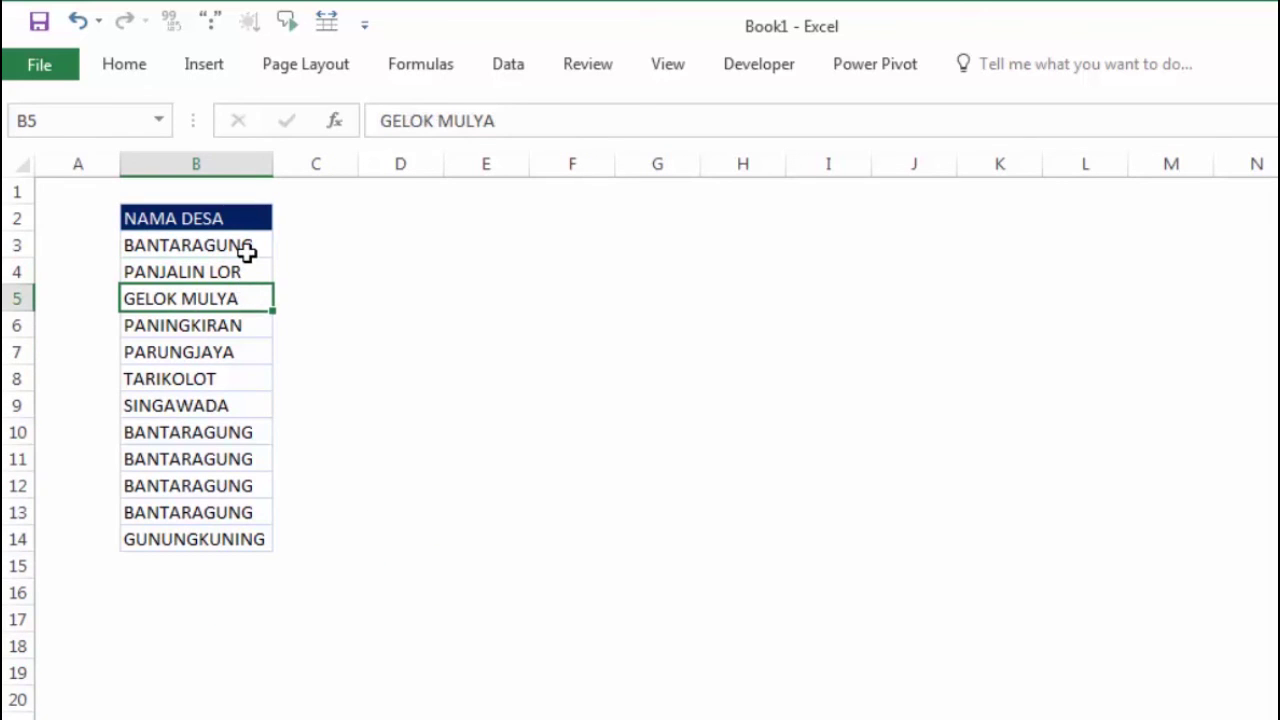
left_click(248, 248)
left_click(395, 250)
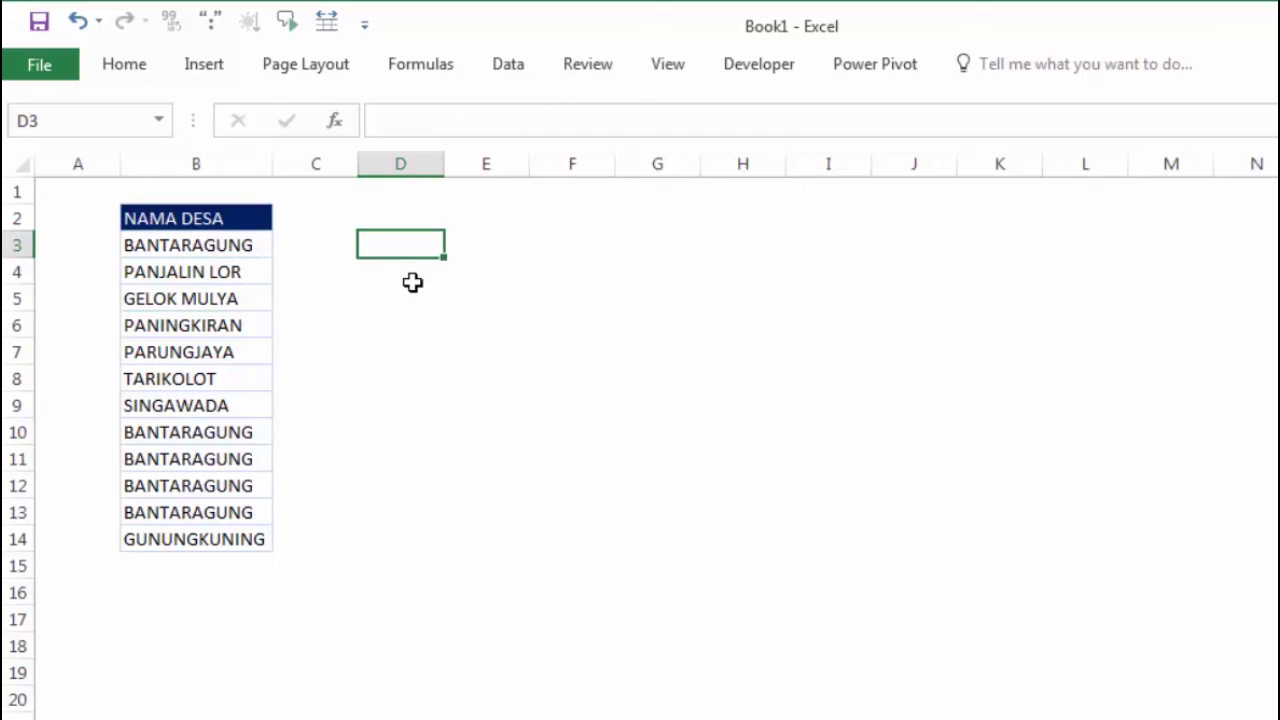
- Enter =COUNTIF(B3:B14;B3:B14) in D3, which returns 5 for BANTARAGUNG
type("=")
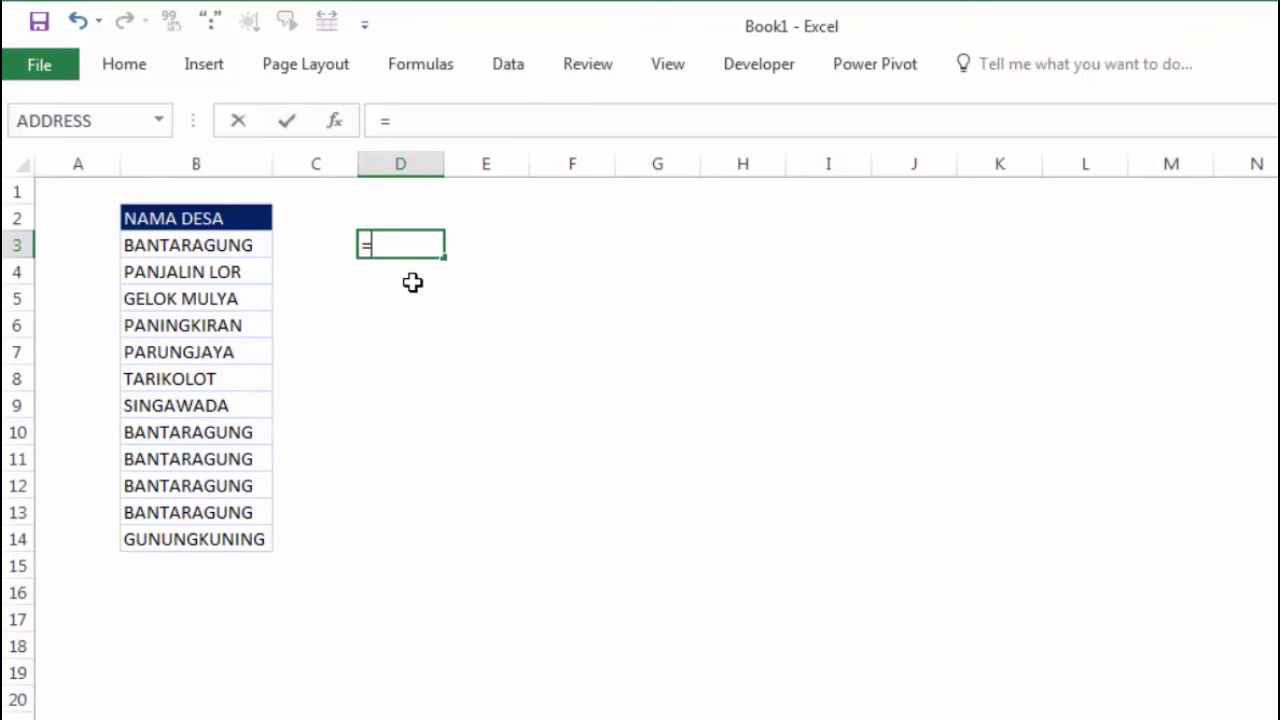
type("coun")
key("Down")
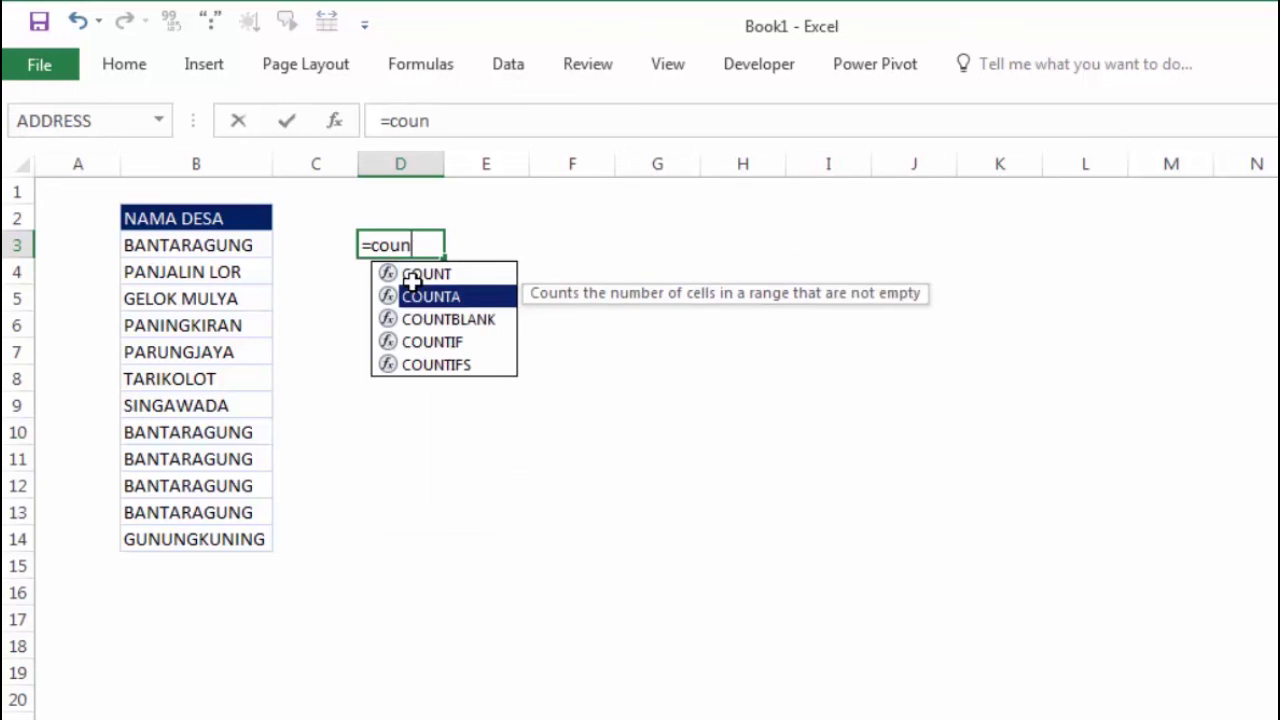
key("Down")
key("Down")
key("Tab")
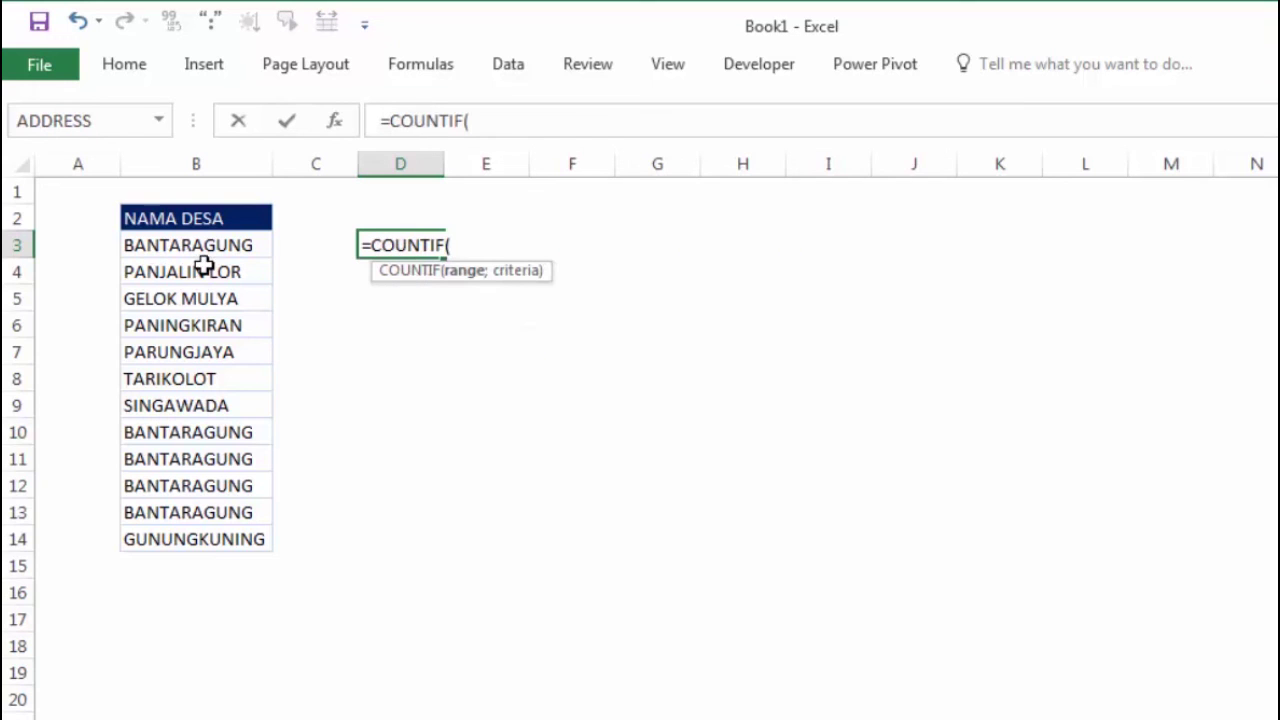
left_click_drag(200, 245, 199, 538)
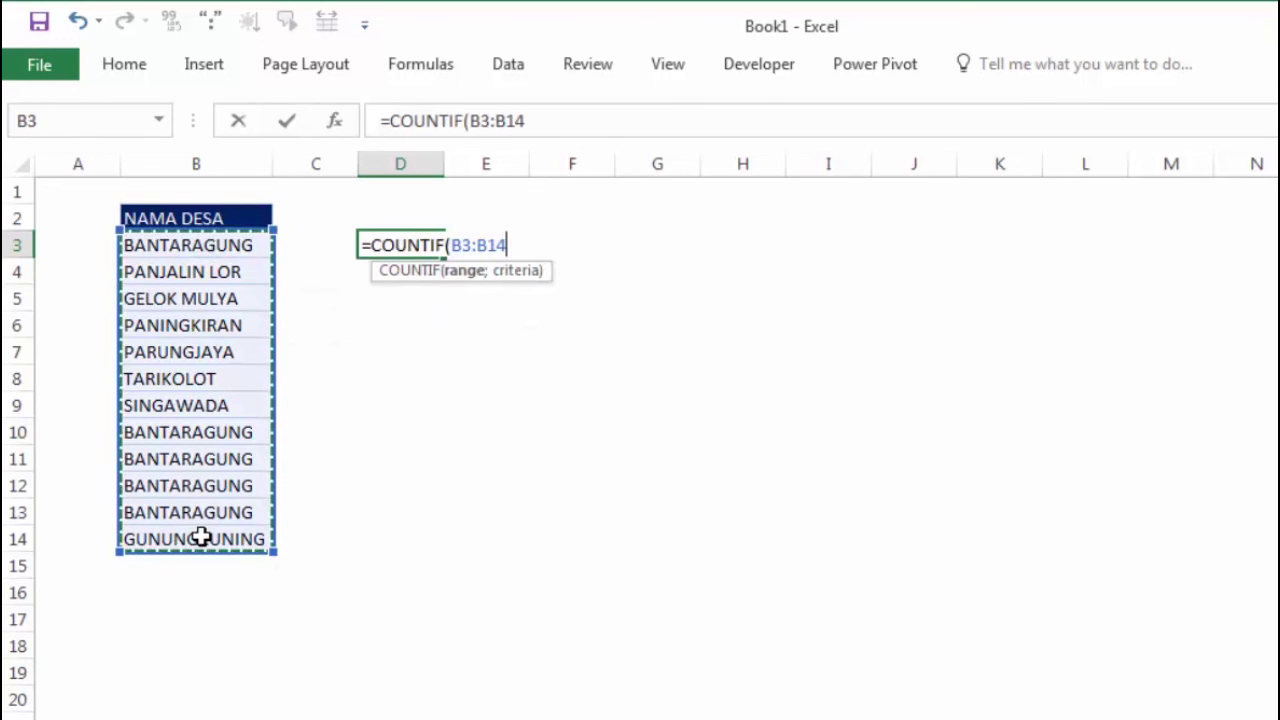
type(";")
left_click_drag(206, 248, 206, 540)
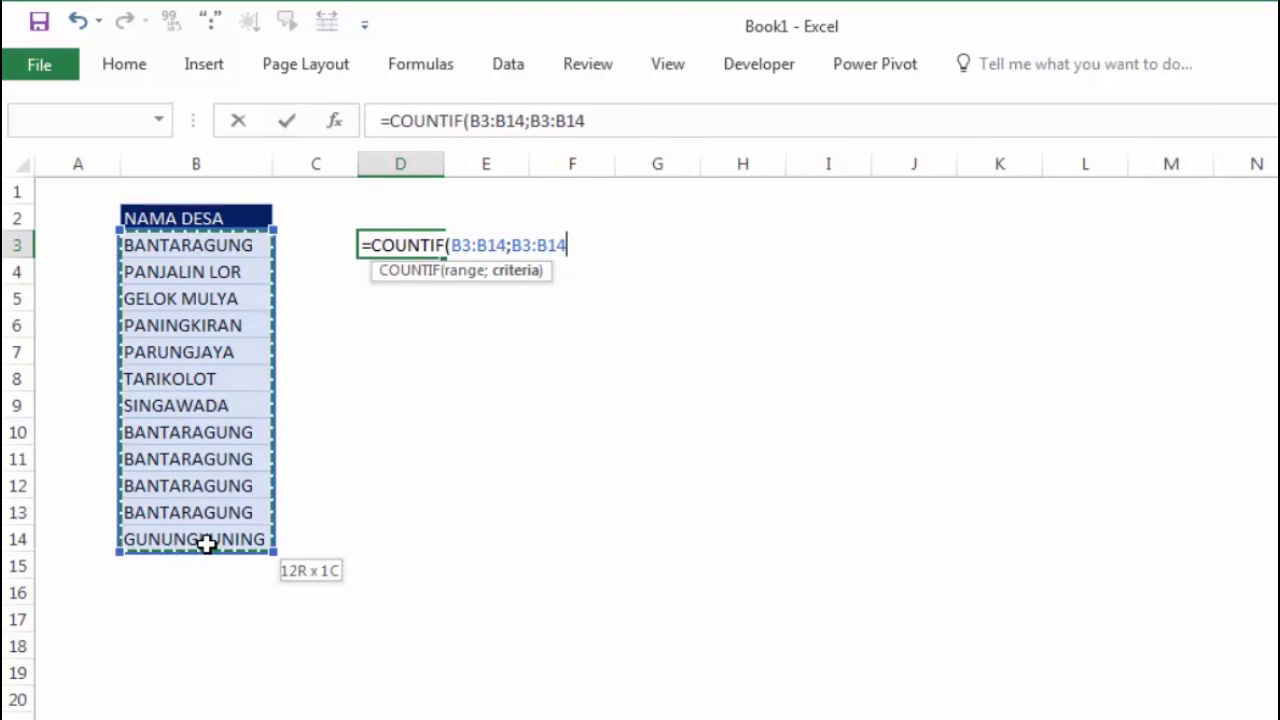
key("Return")
left_click(429, 248)
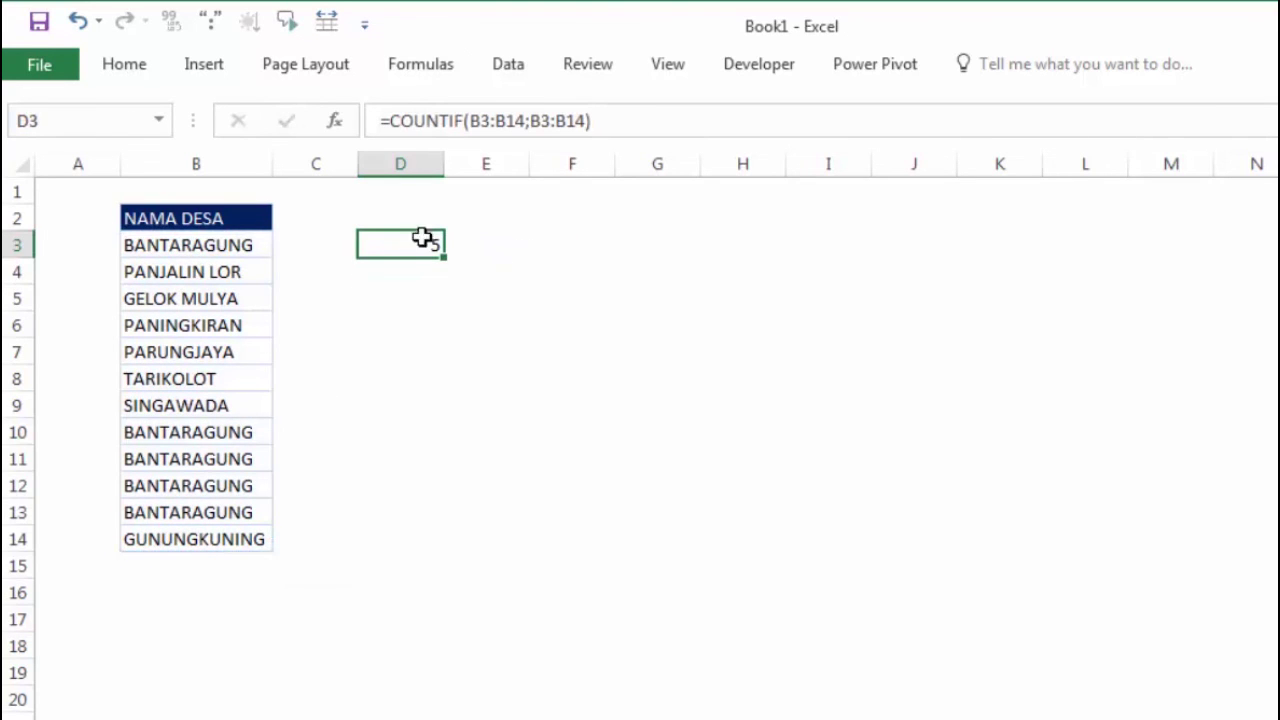
left_click(237, 245)
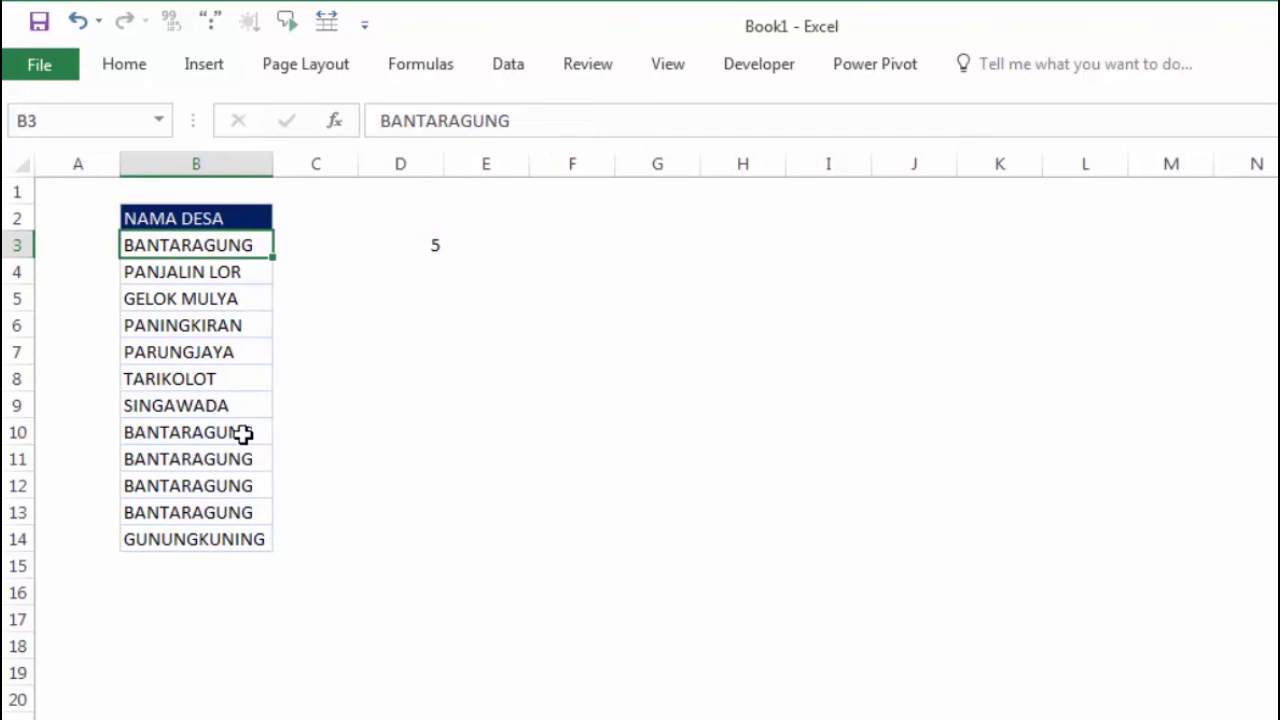
- Highlight the BANTARAGUNG entries in B10 through B13 to compare them
left_click(245, 434, "ctrl")
left_click(245, 459, "ctrl")
left_click(243, 487, "ctrl")
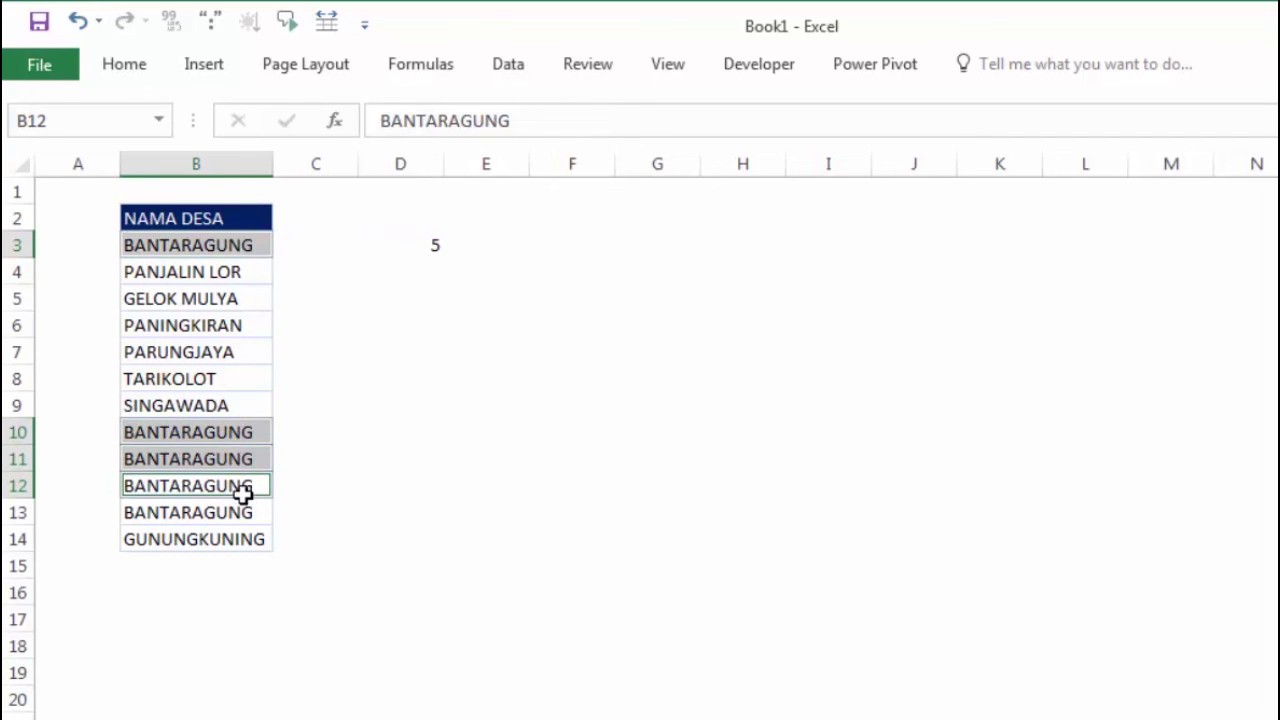
left_click(252, 513, "ctrl")
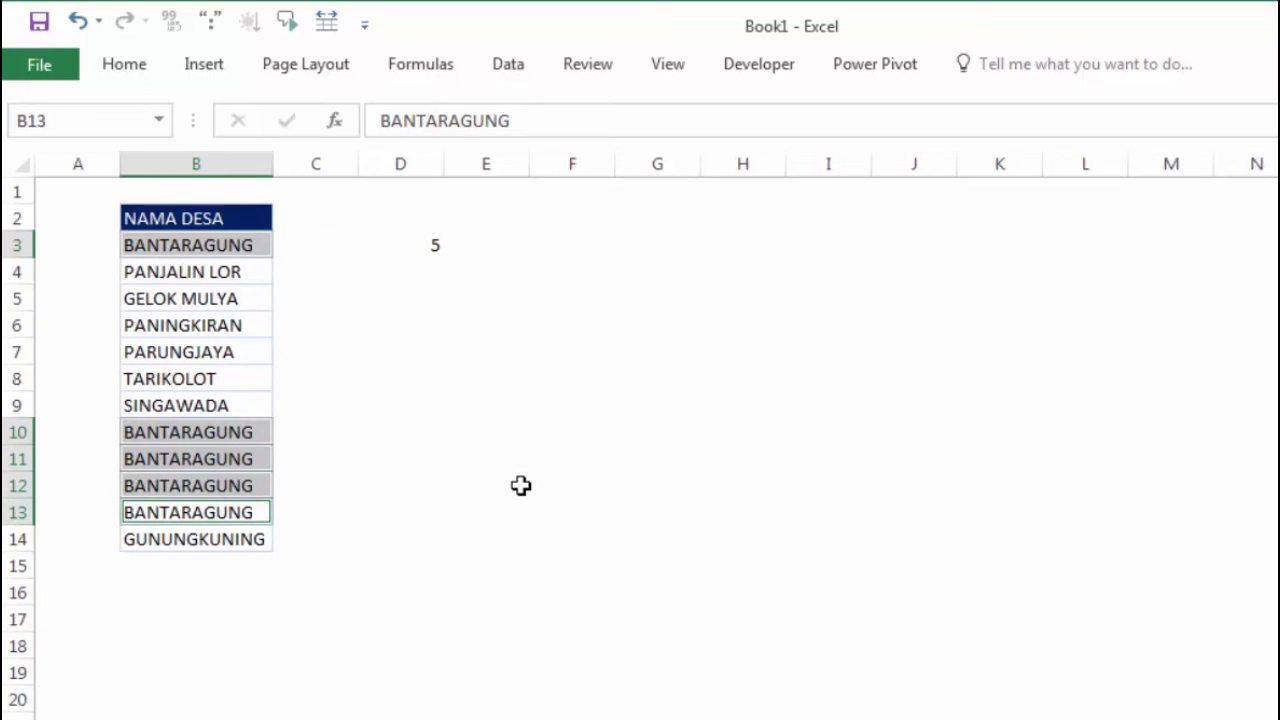
left_click(490, 458)
- Rename the village in B11 to LEUWIMUNDING
left_click(240, 454)
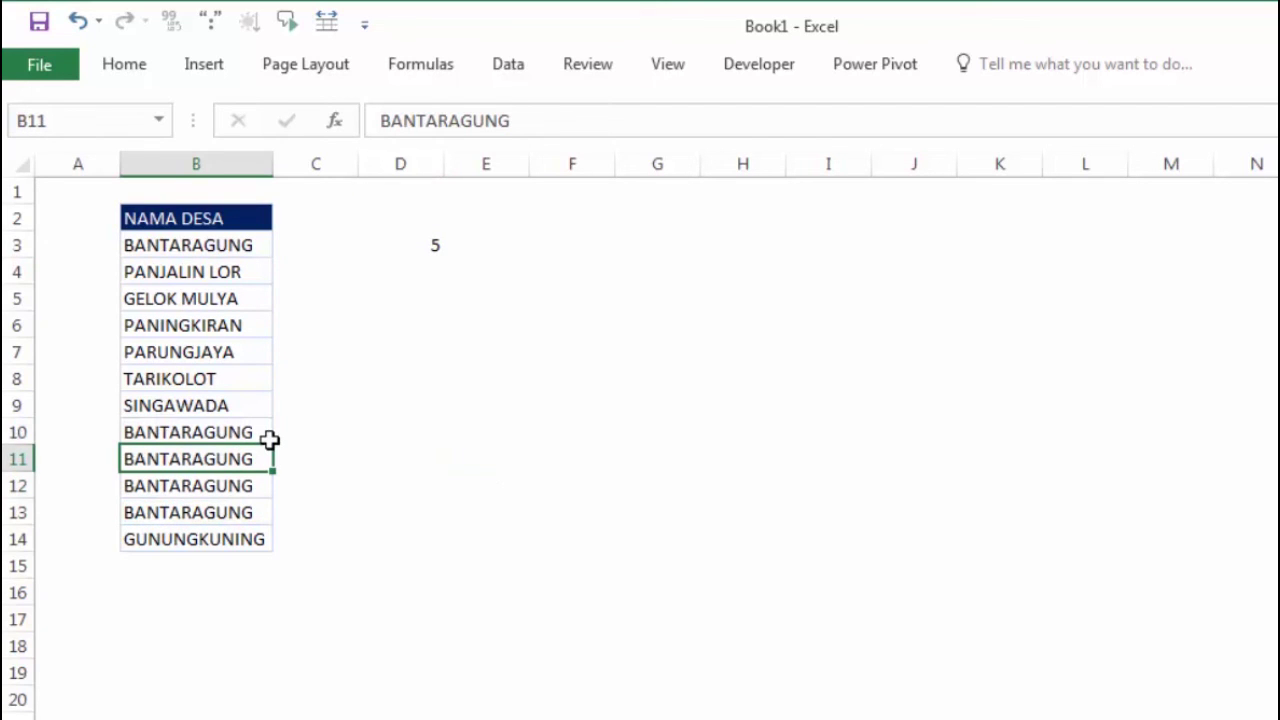
type("leuw")
key("BackSpace")
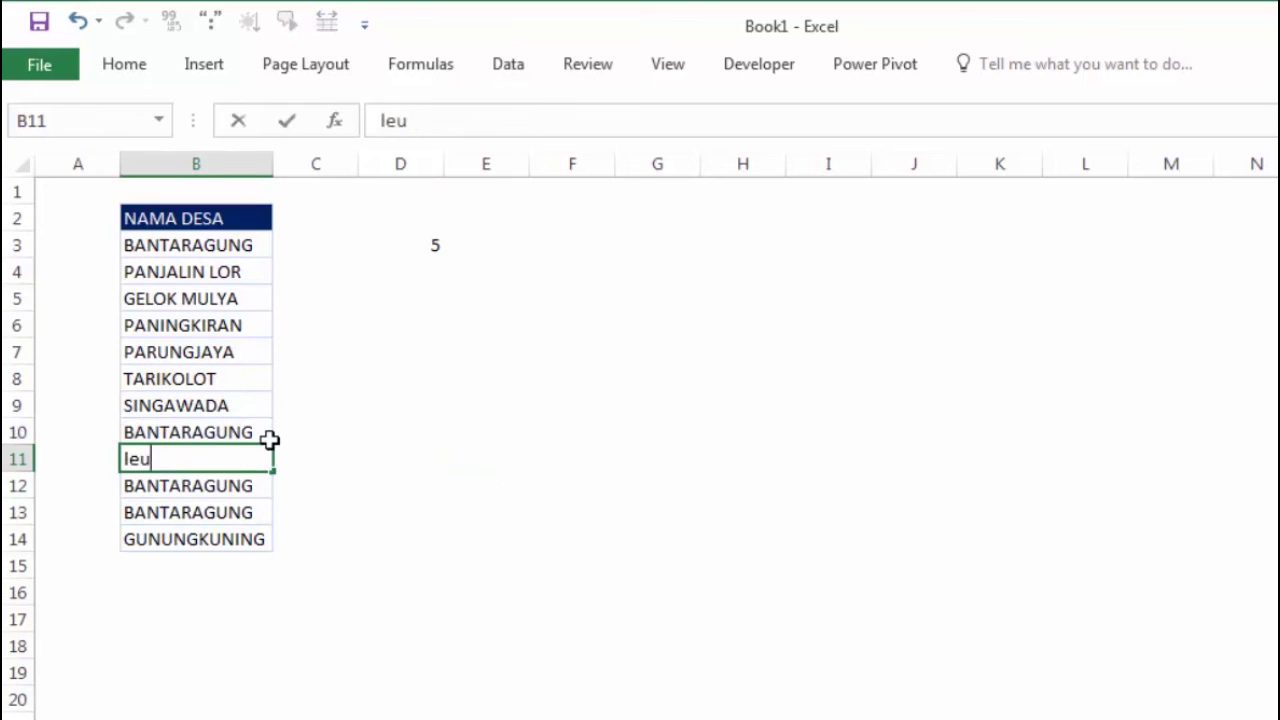
key("BackSpace")
key("BackSpace")
key("BackSpace")
type("EUWI")
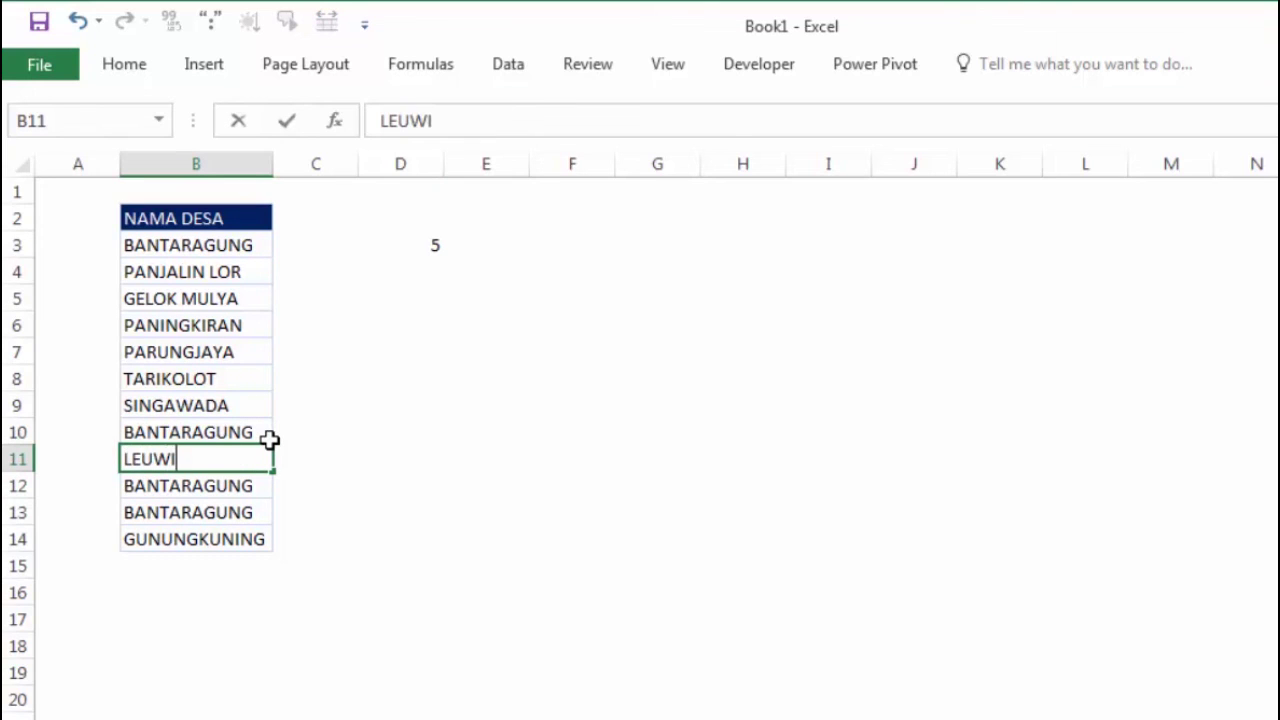
type("MUNDING")
key("Return")
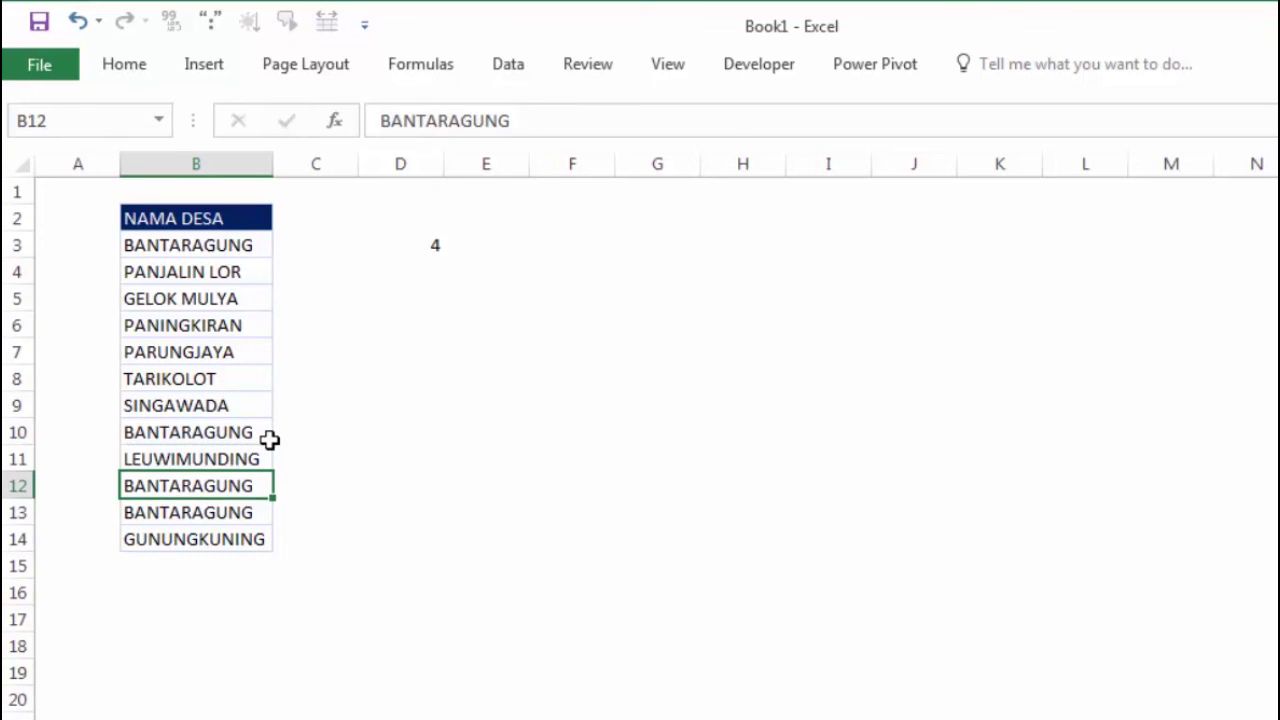
- Verify D3 now counts 4 BANTARAGUNG entries in B3, B10, B12 and B13
left_click(430, 250)
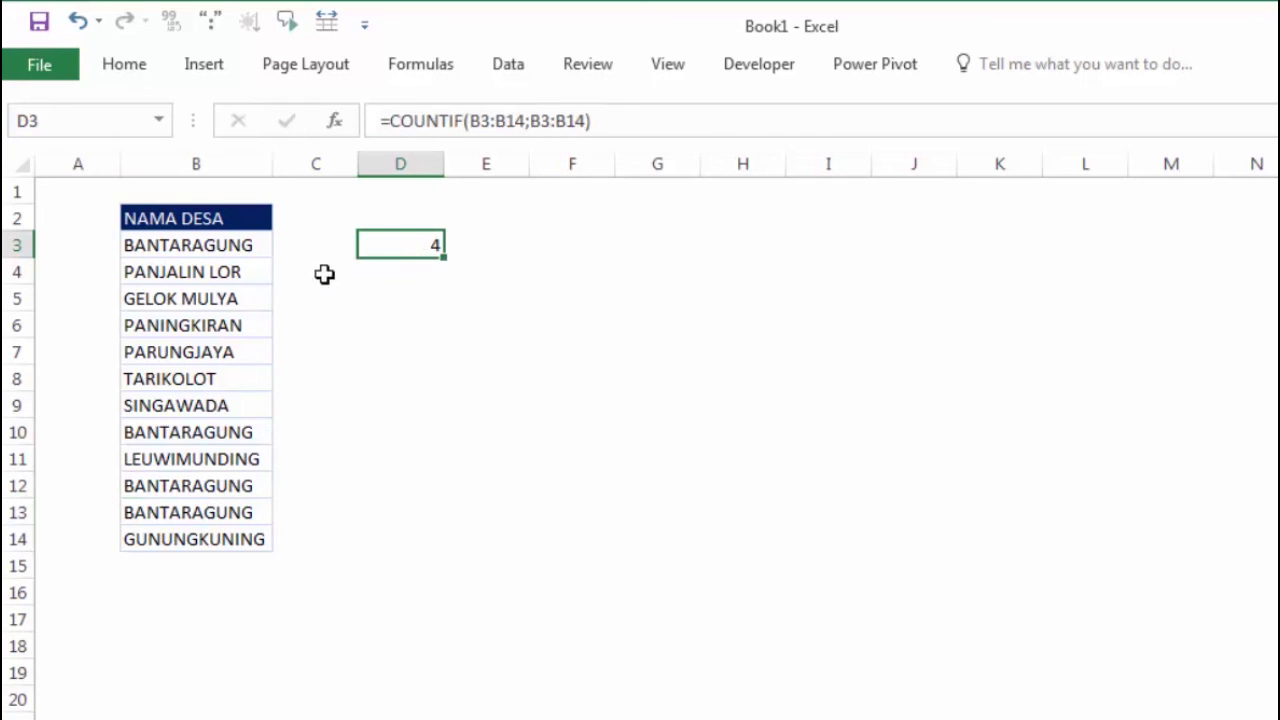
left_click(244, 246)
left_click(258, 432, "ctrl")
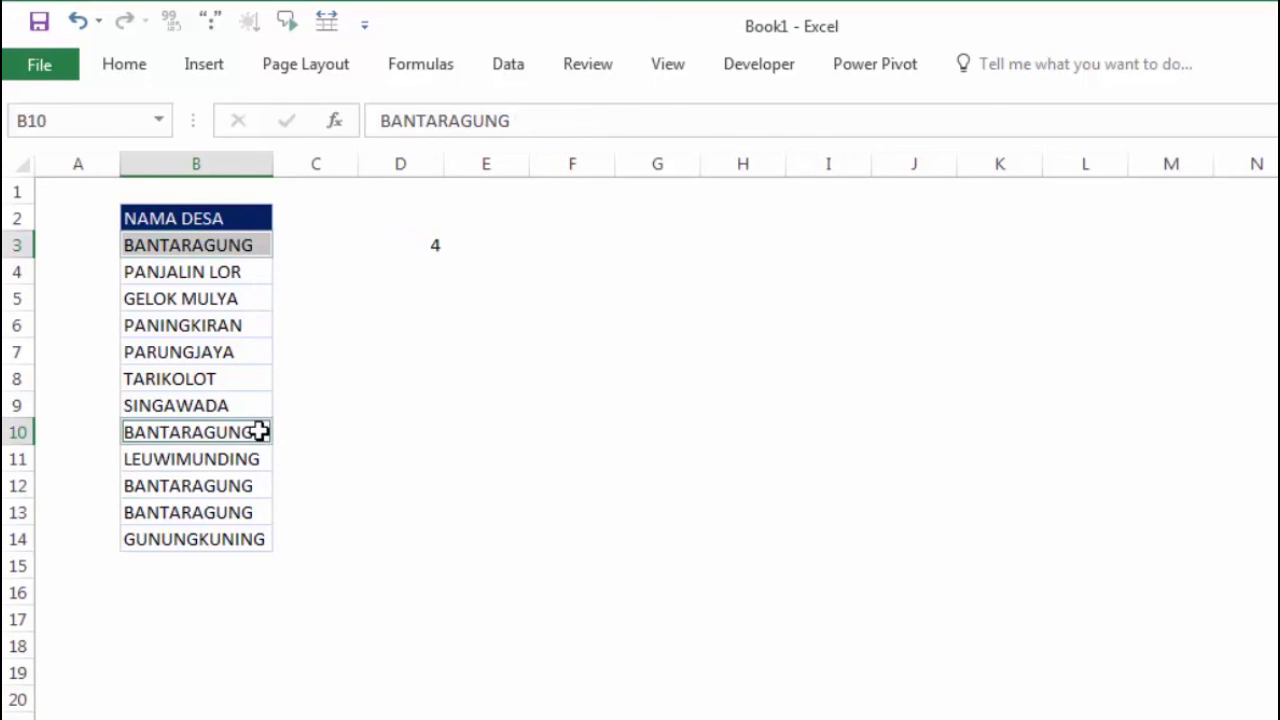
left_click(254, 486, "ctrl")
left_click(244, 511, "ctrl")
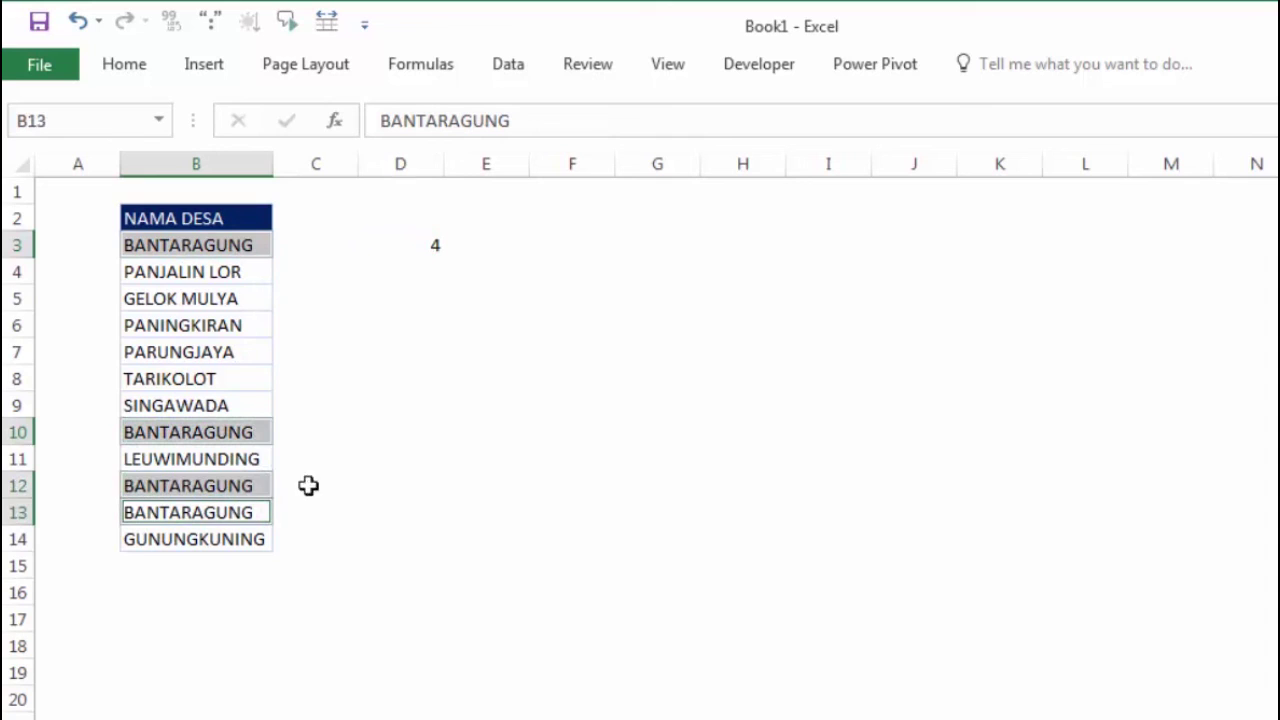
left_click(437, 405)
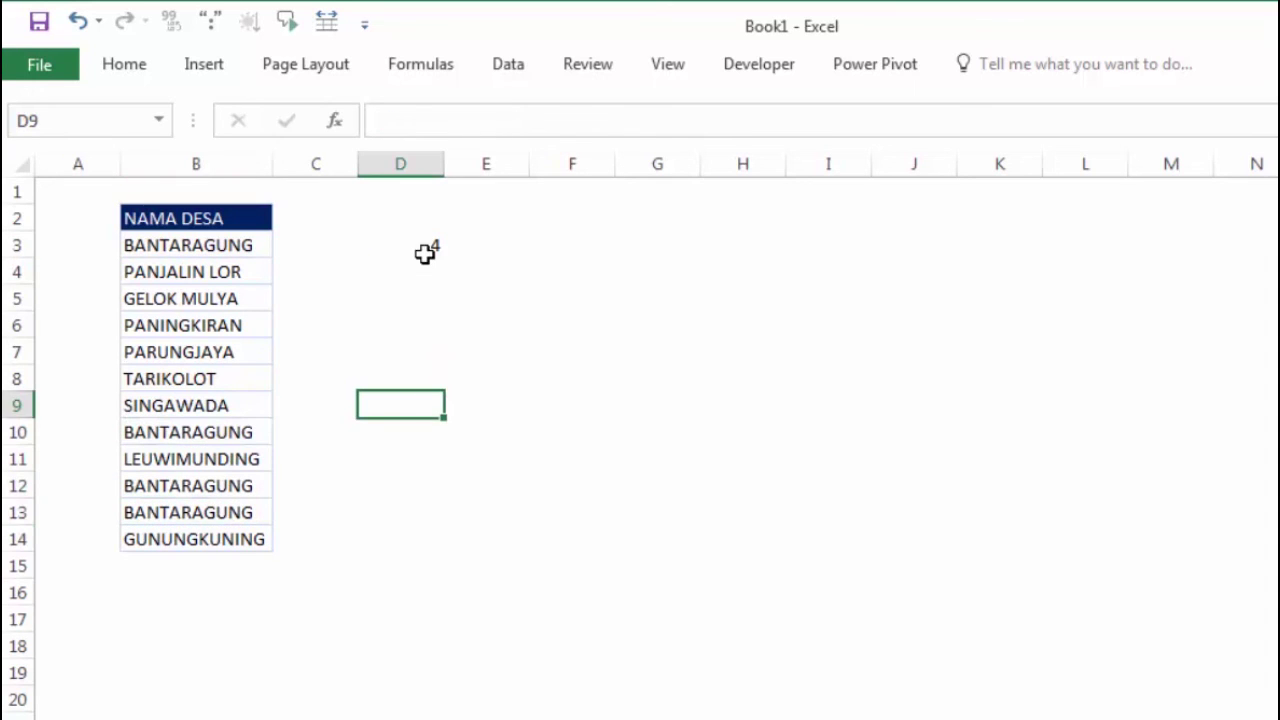
left_click(426, 251)
- Change D3's formula to =1/COUNTIF(B3:B14;B3:B14)
double_click(424, 247)
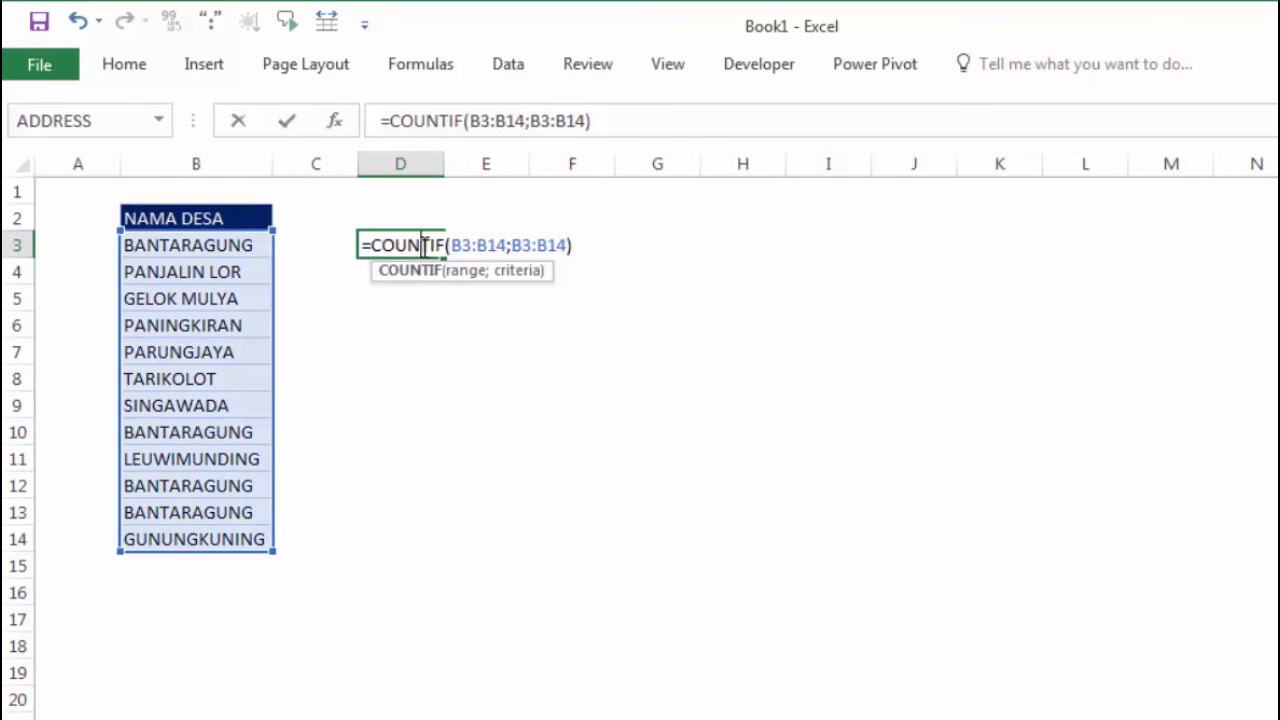
left_click(373, 247)
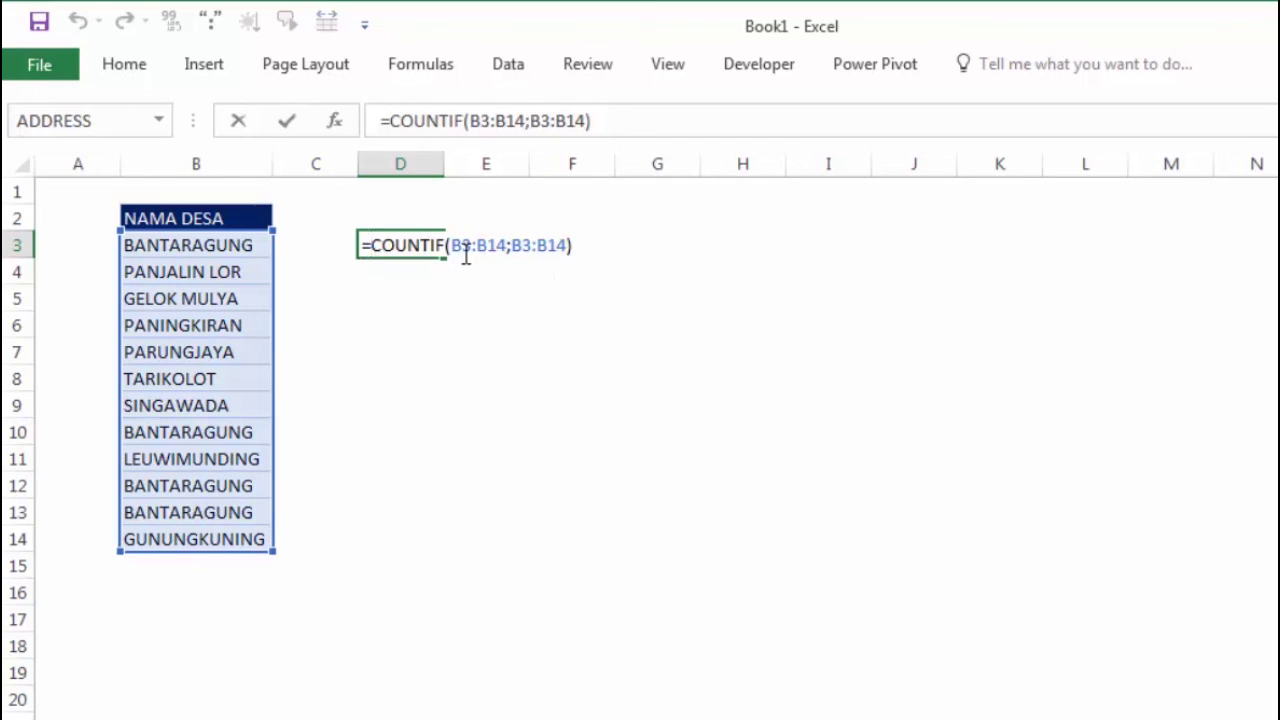
type("1/")
key("Return")
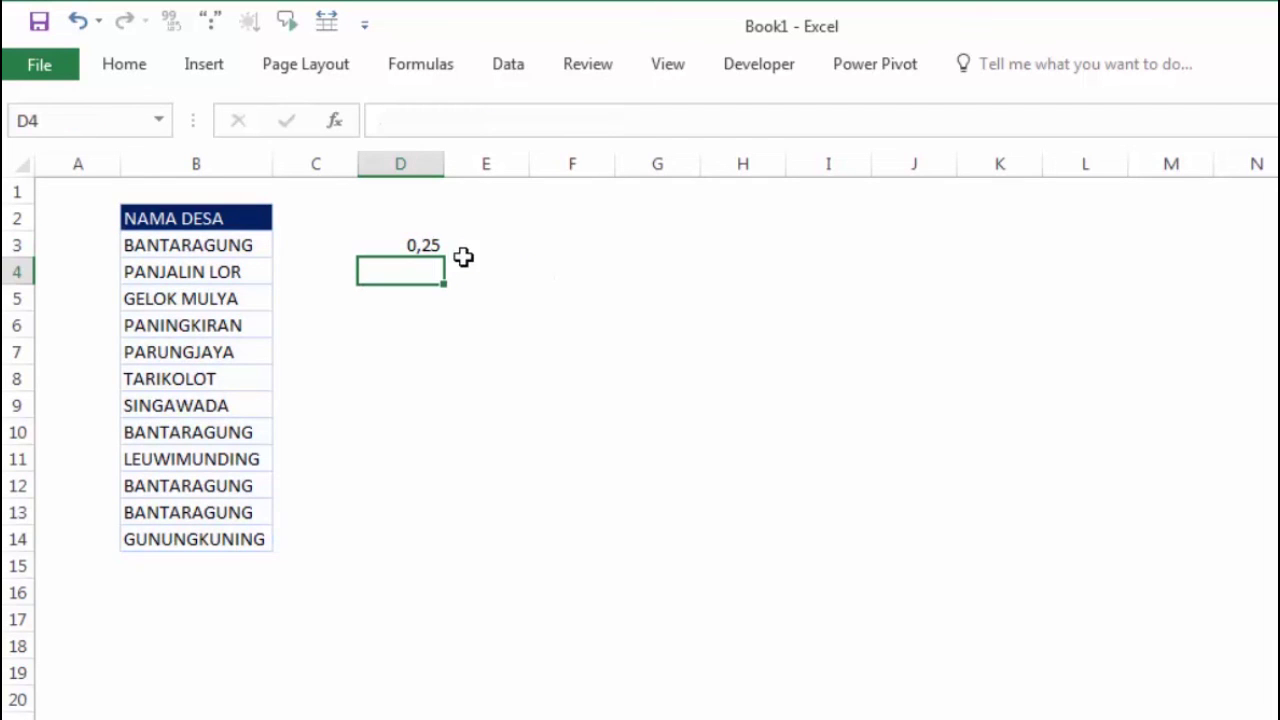
left_click(431, 248)
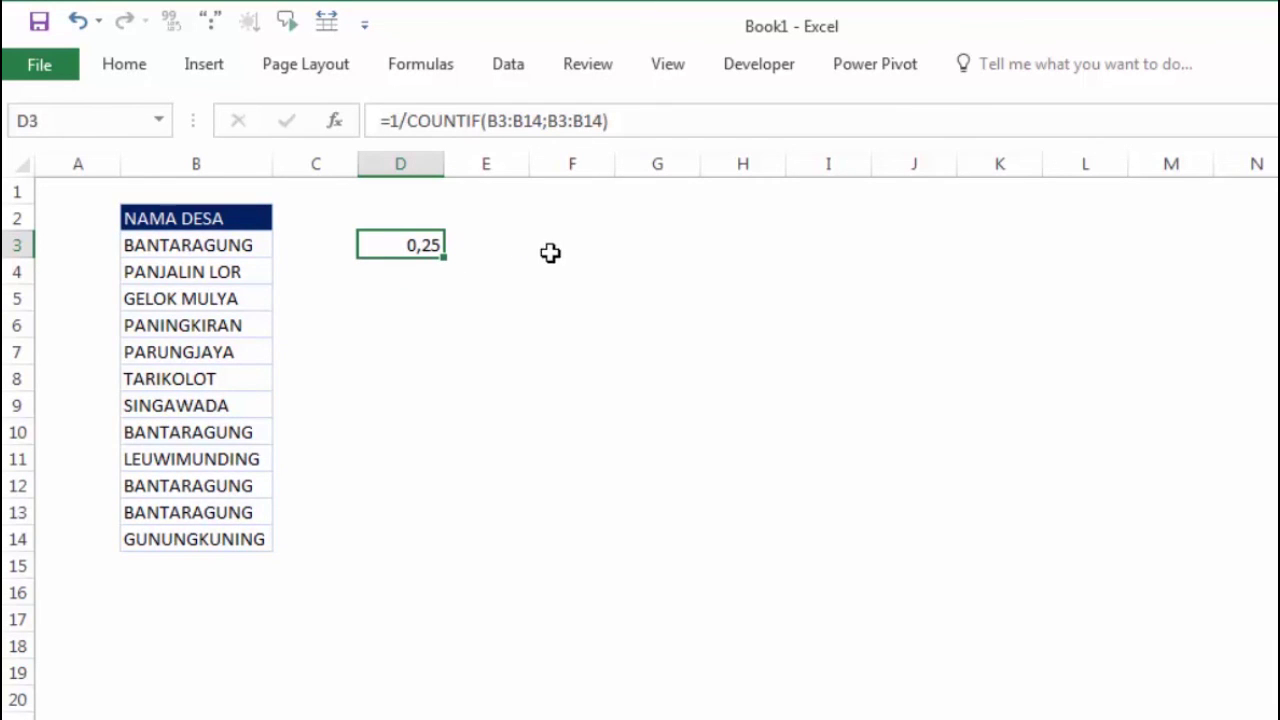
- Wrap it in SUMPRODUCT, accepting the closing-parenthesis correction, so D3 shows 9
double_click(428, 245)
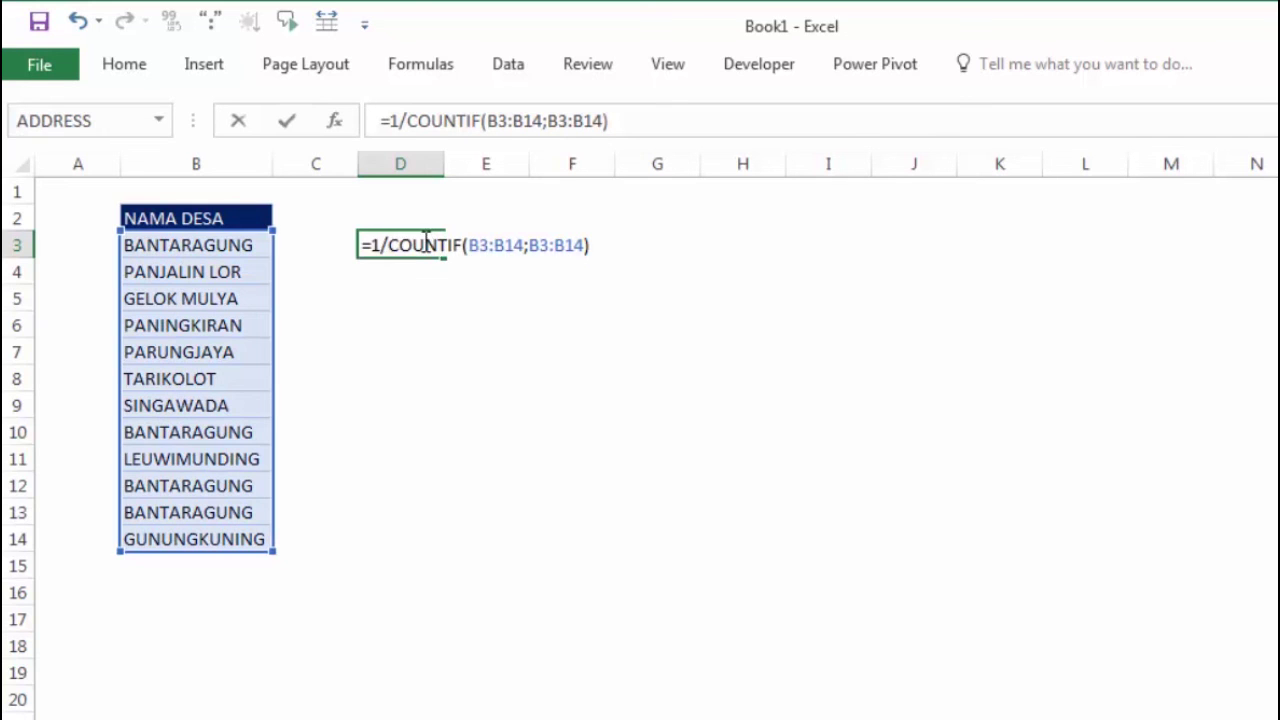
left_click(368, 245)
type("SU")
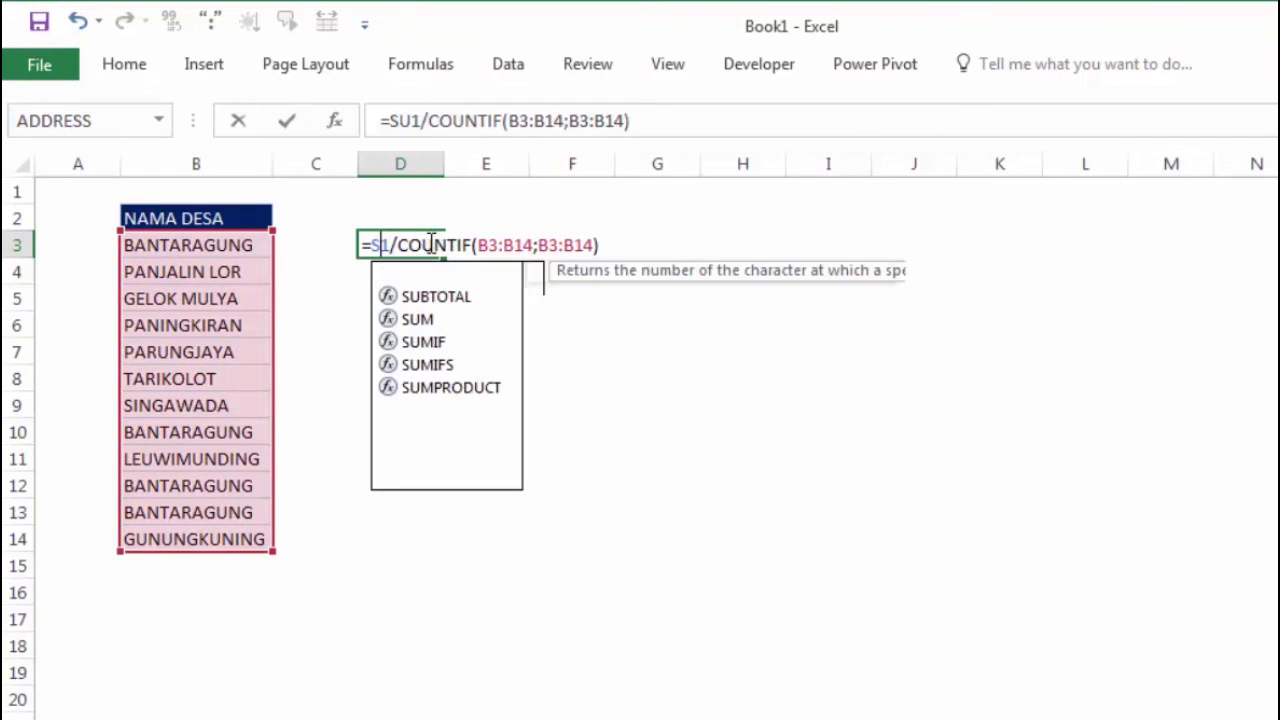
type("MP")
key("Tab")
key("Return")
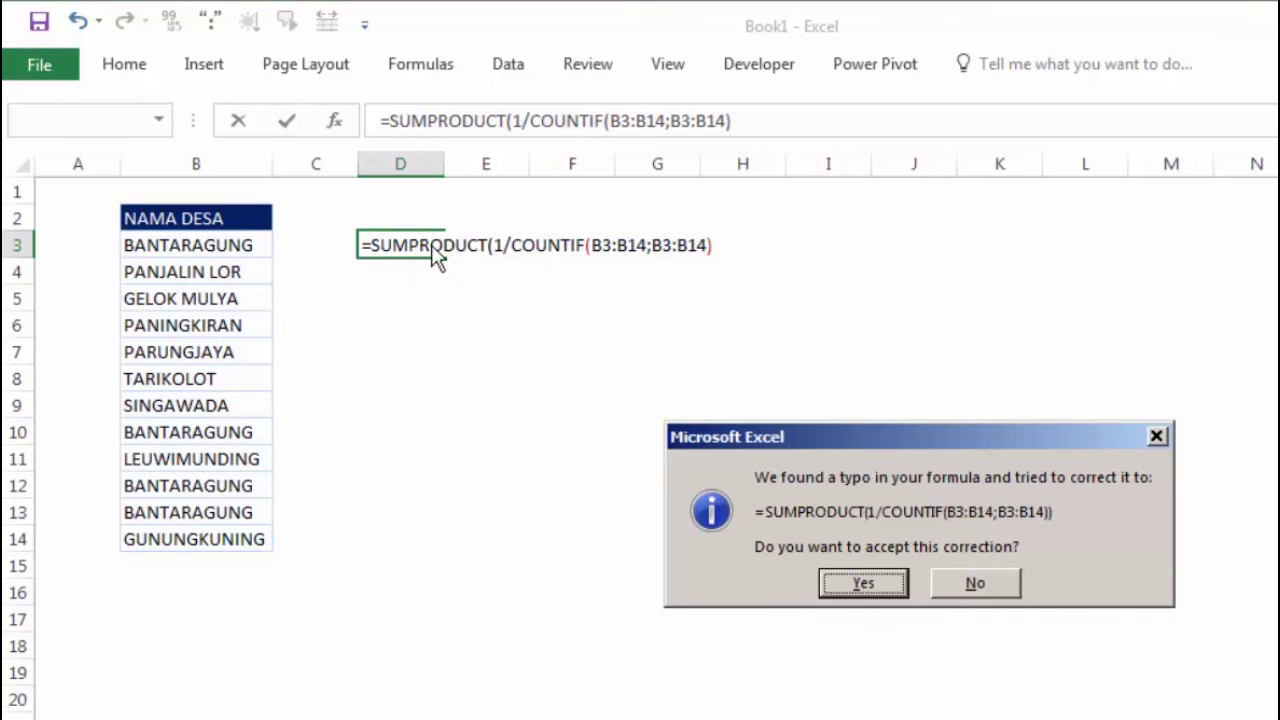
left_click_drag(790, 437, 465, 310)
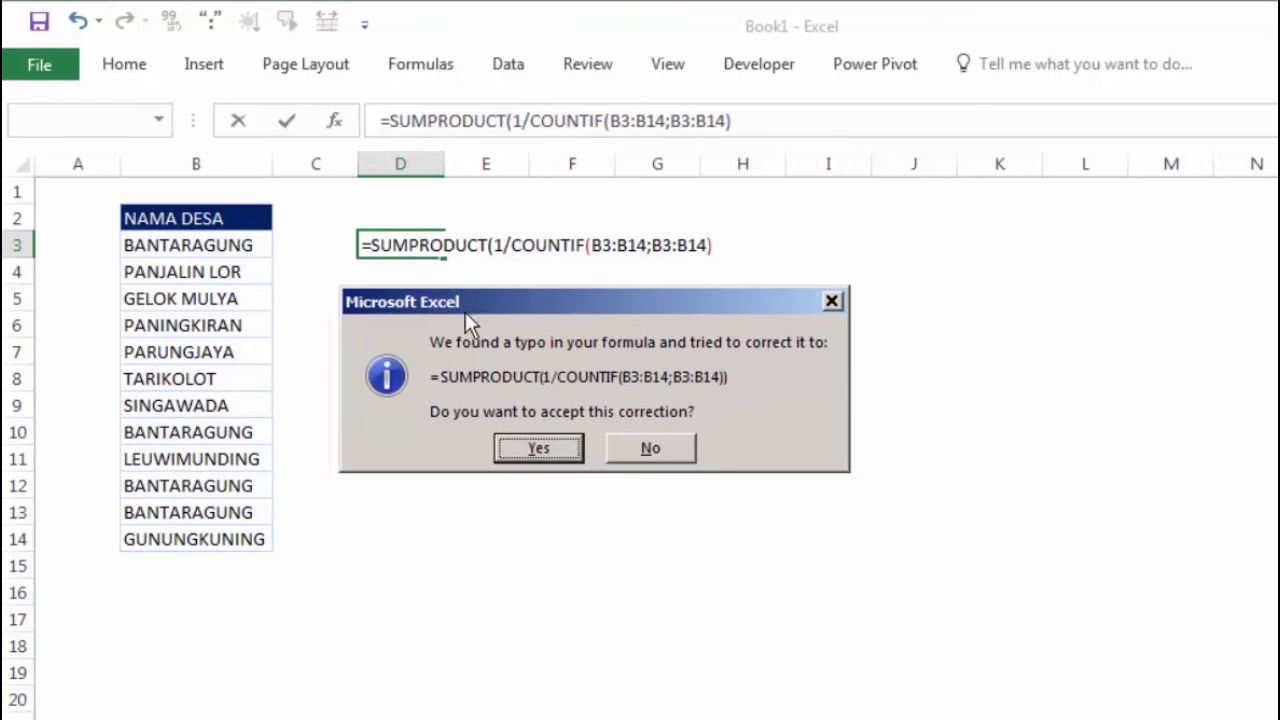
left_click(514, 440)
left_click(432, 246)
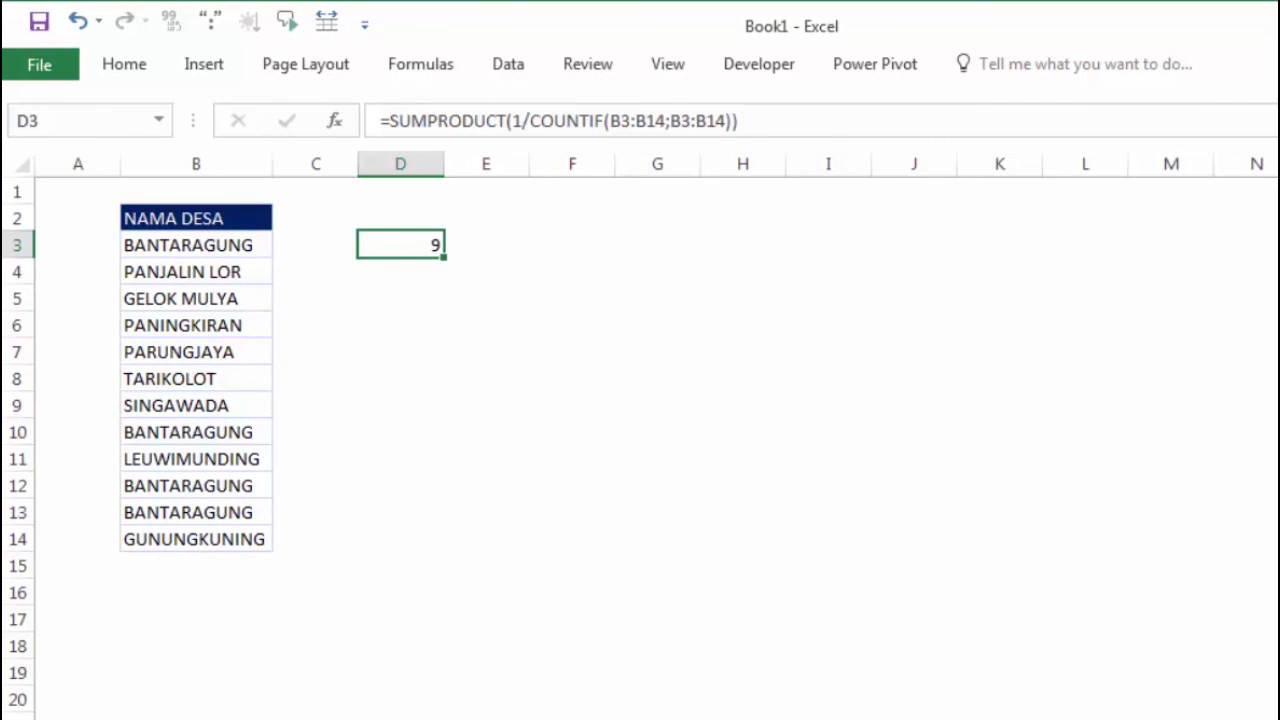
- Bold the four BANTARAGUNG entries in B3, B10, B12 and B13
left_click(251, 243)
left_click(248, 432, "ctrl")
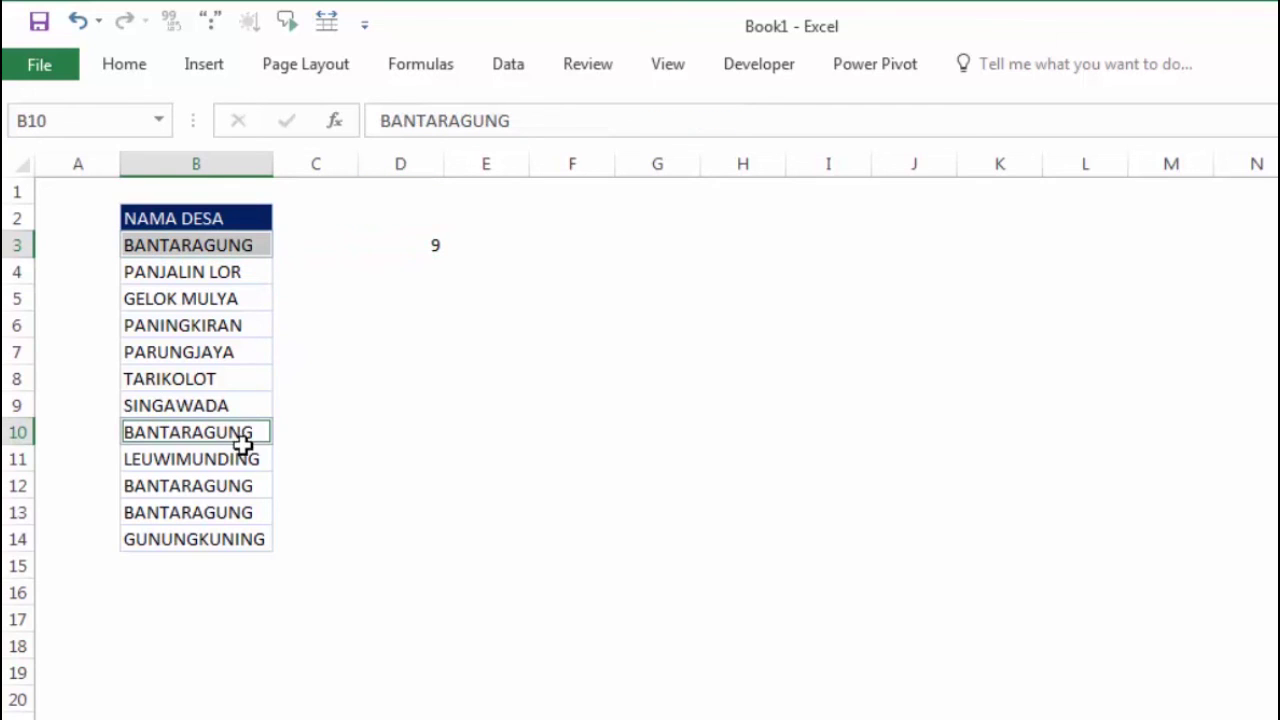
left_click(244, 487, "ctrl")
left_click(241, 510, "ctrl")
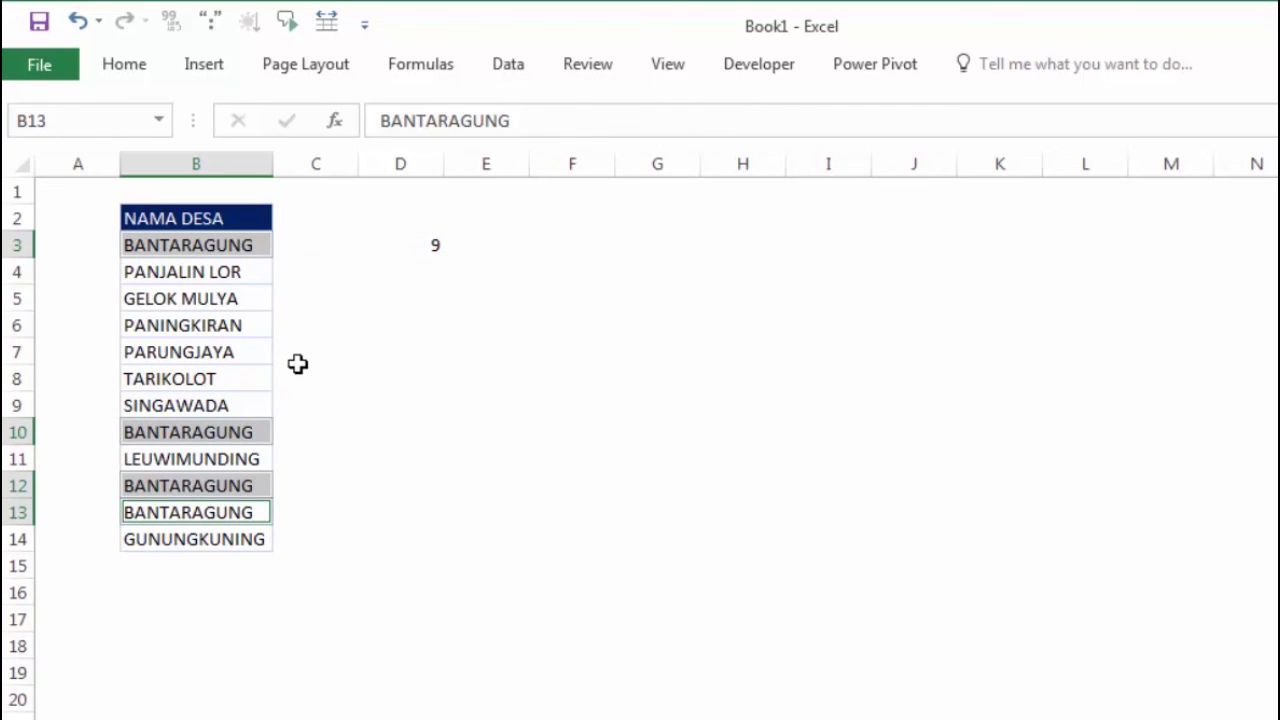
key("ctrl+b")
left_click(420, 358)
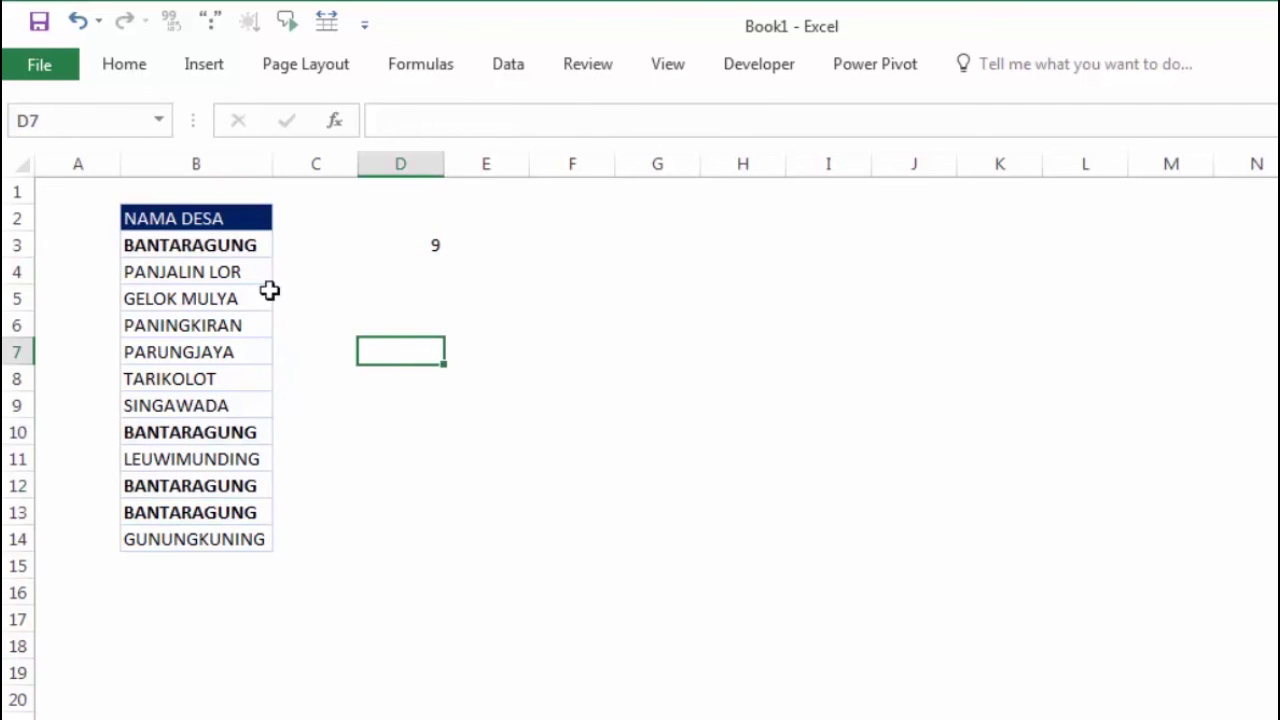
- Bold PANJALIN LOR, GELOK MULYA, PANINGKIRAN and PARUNGJAYA in B4:B7
left_click(240, 270)
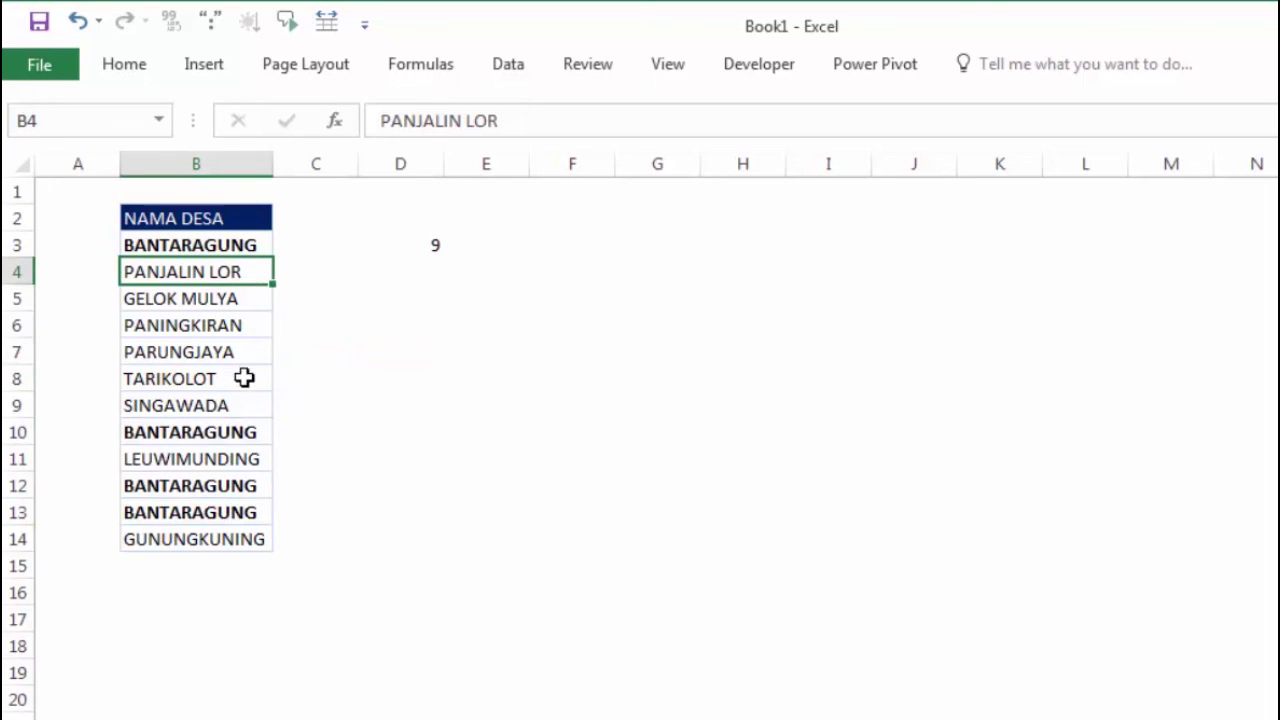
key("ctrl+b")
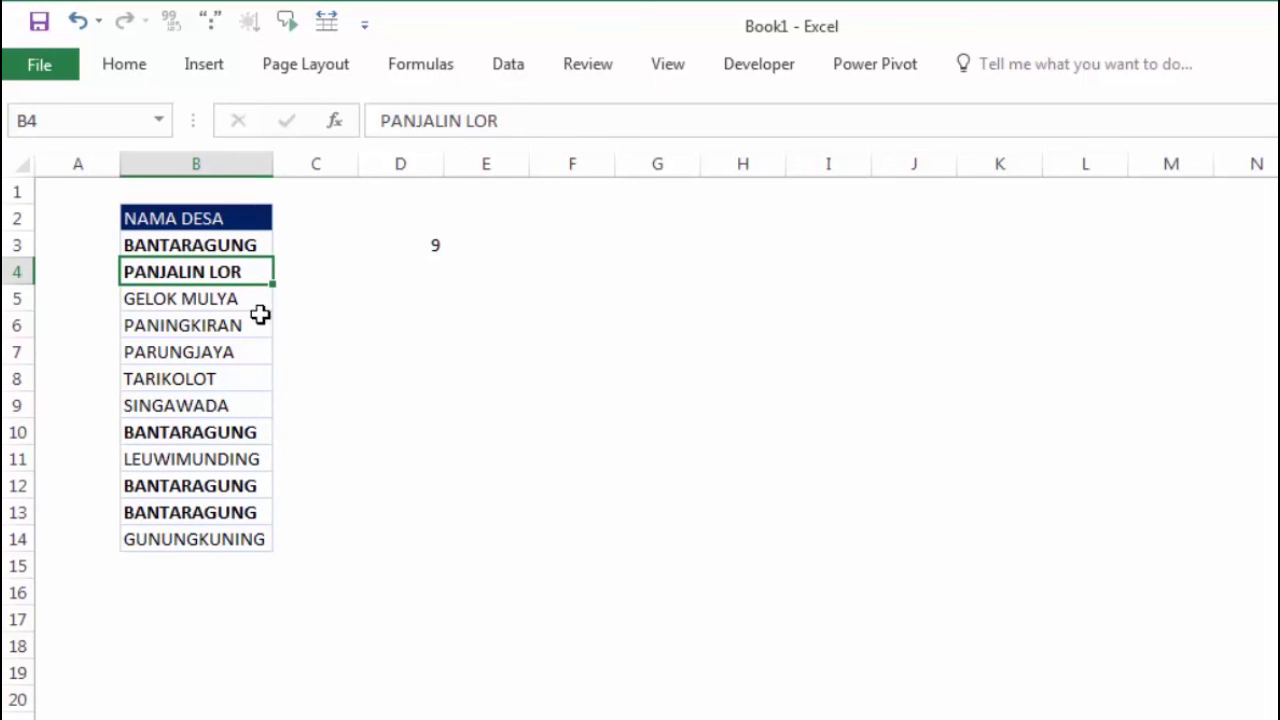
left_click(246, 296)
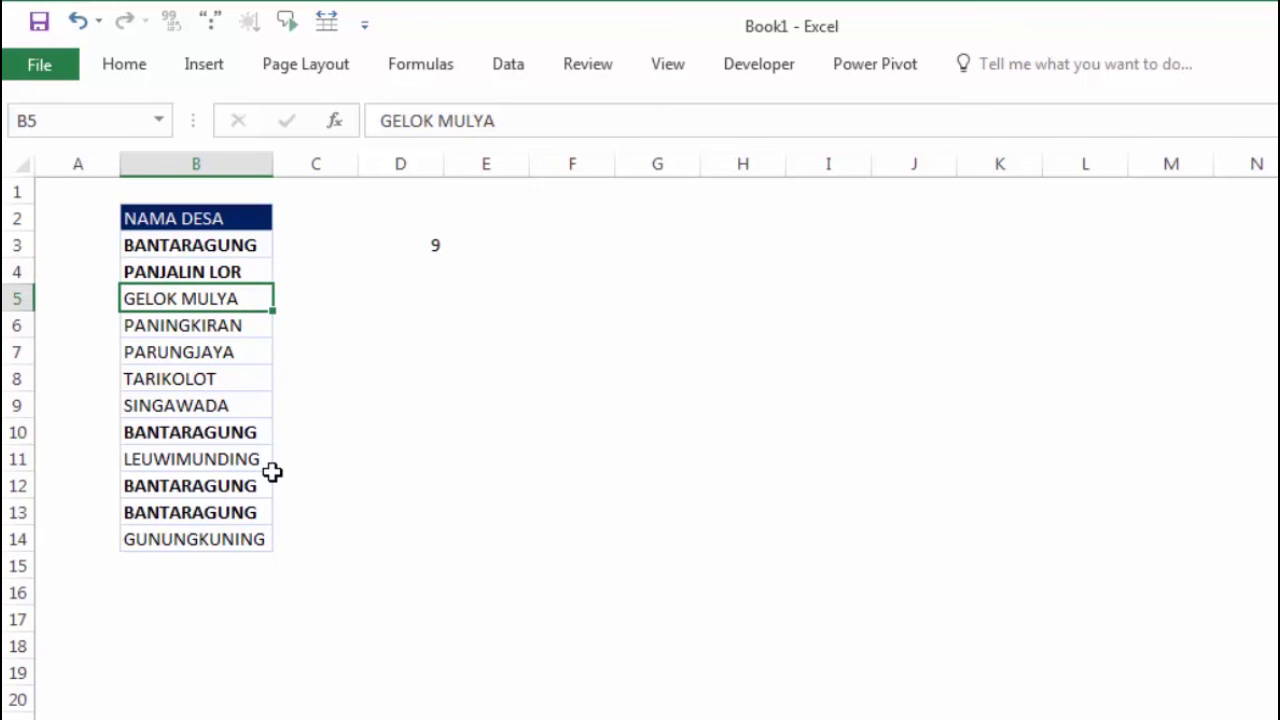
key("ctrl+b")
left_click(248, 325)
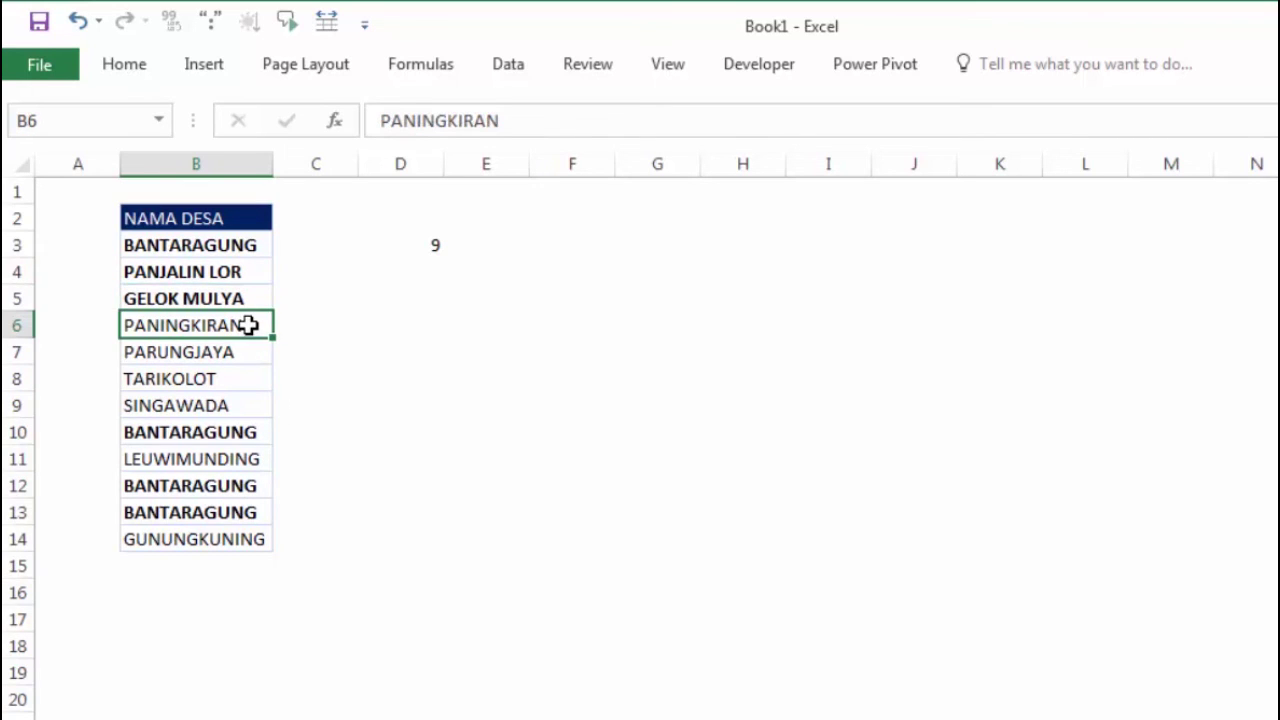
key("ctrl+b")
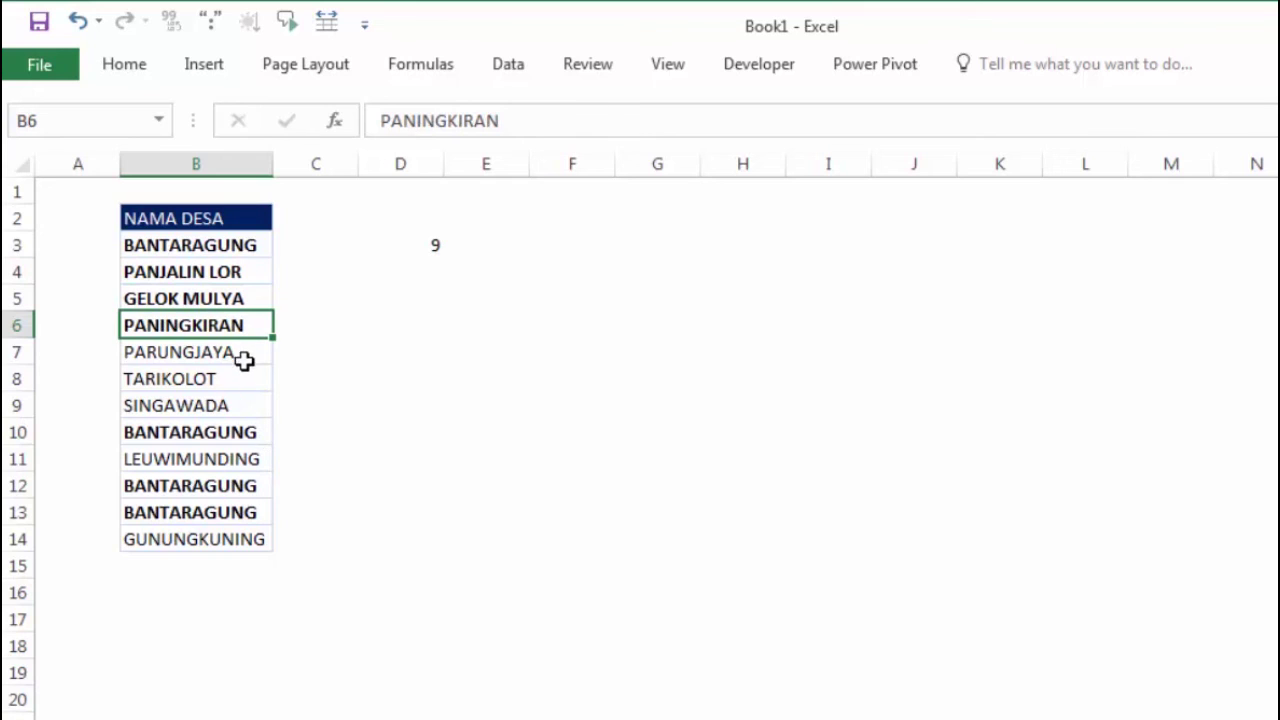
left_click(245, 358)
key("ctrl+b")
- Bold TARIKOLOT, SINGAWADA, LEUWIMUNDING and GUNUNGKUNING
left_click(243, 381)
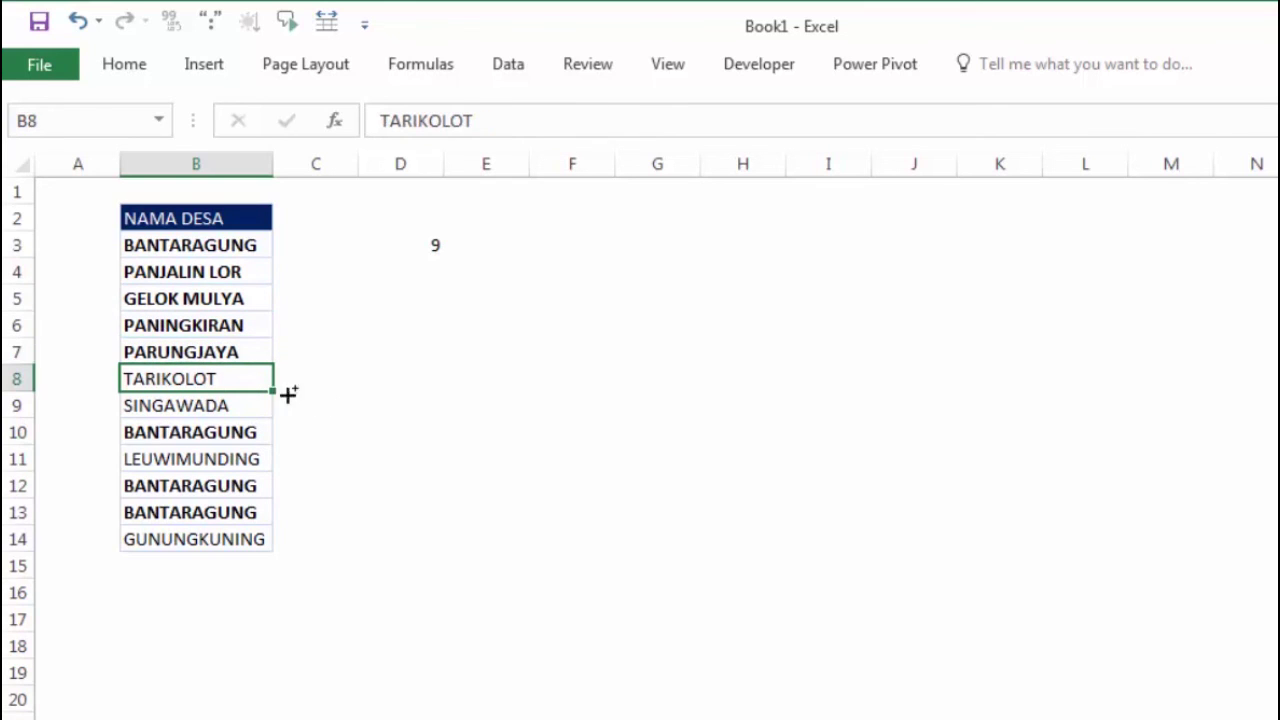
key("ctrl+b")
left_click(251, 407)
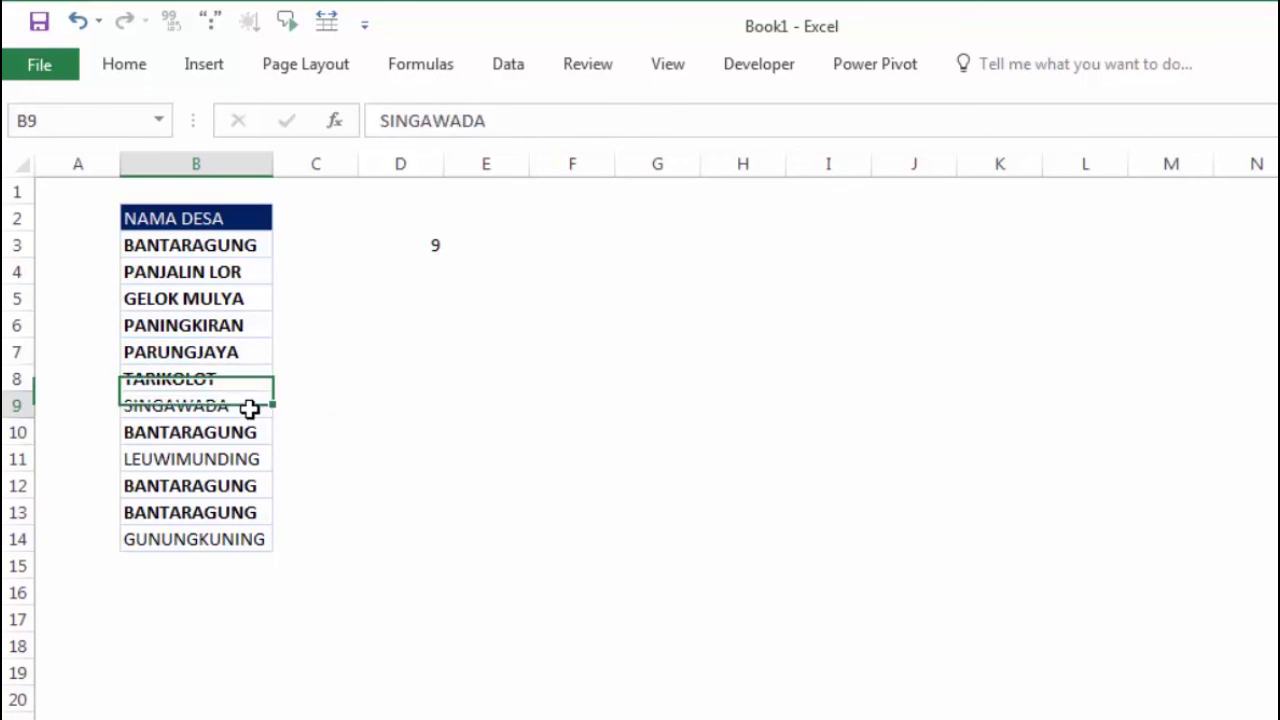
key("ctrl+b")
left_click(254, 458)
key("ctrl+b")
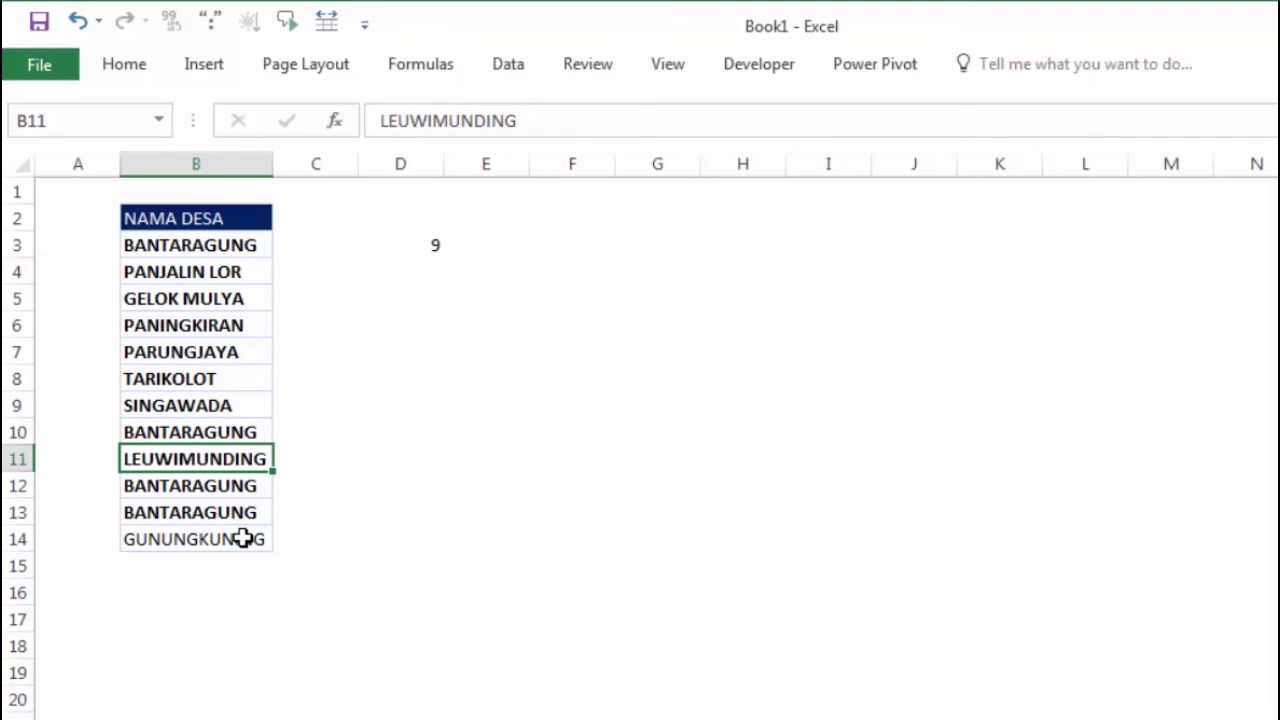
left_click(244, 539)
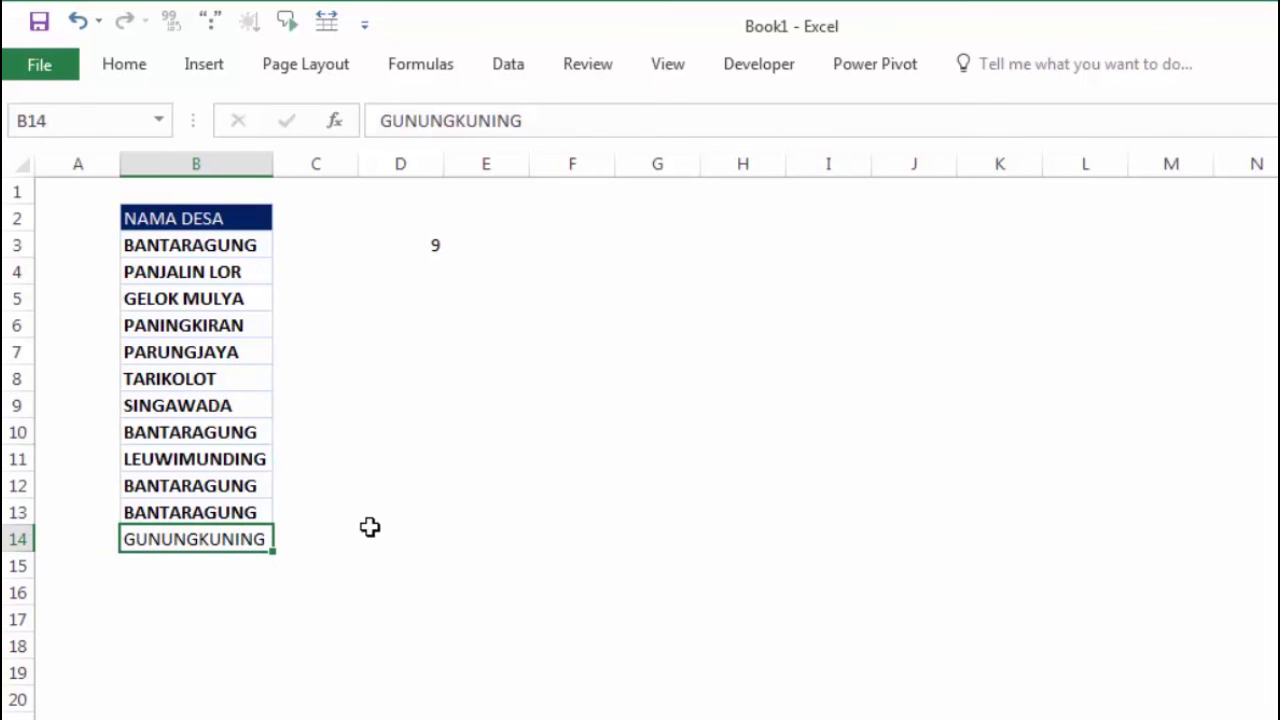
key("ctrl+b")
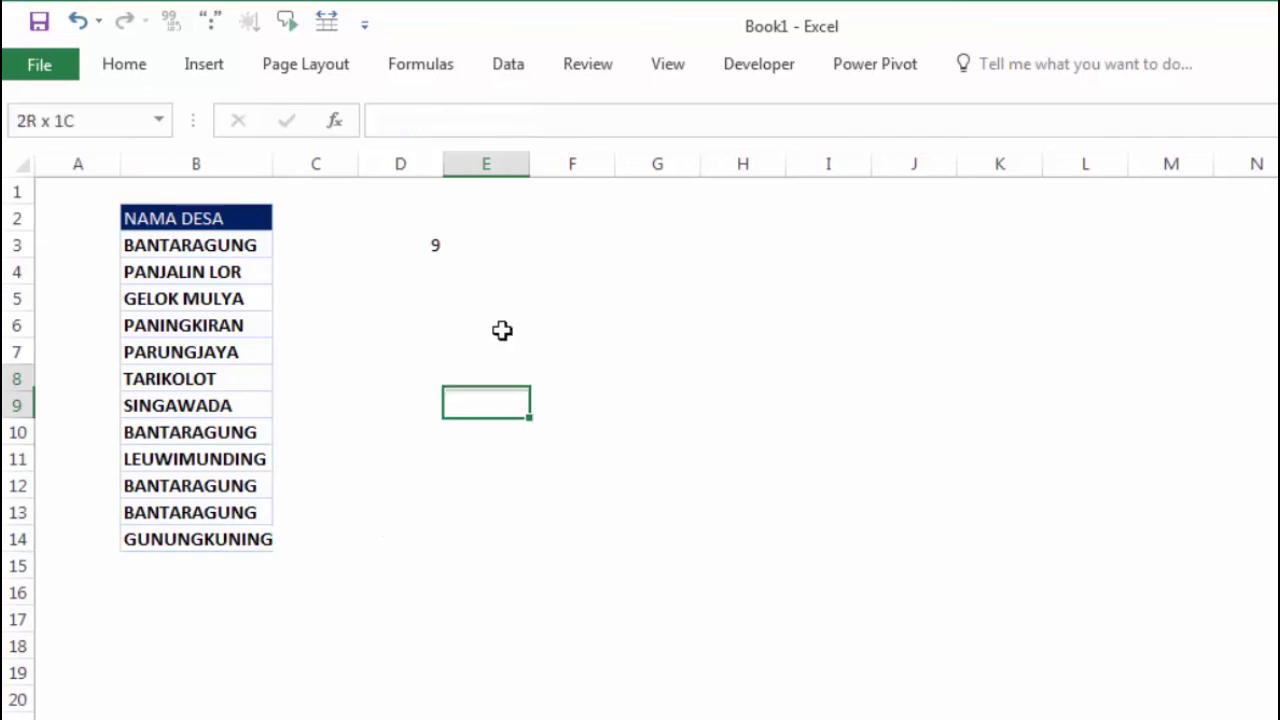
left_click(439, 239)
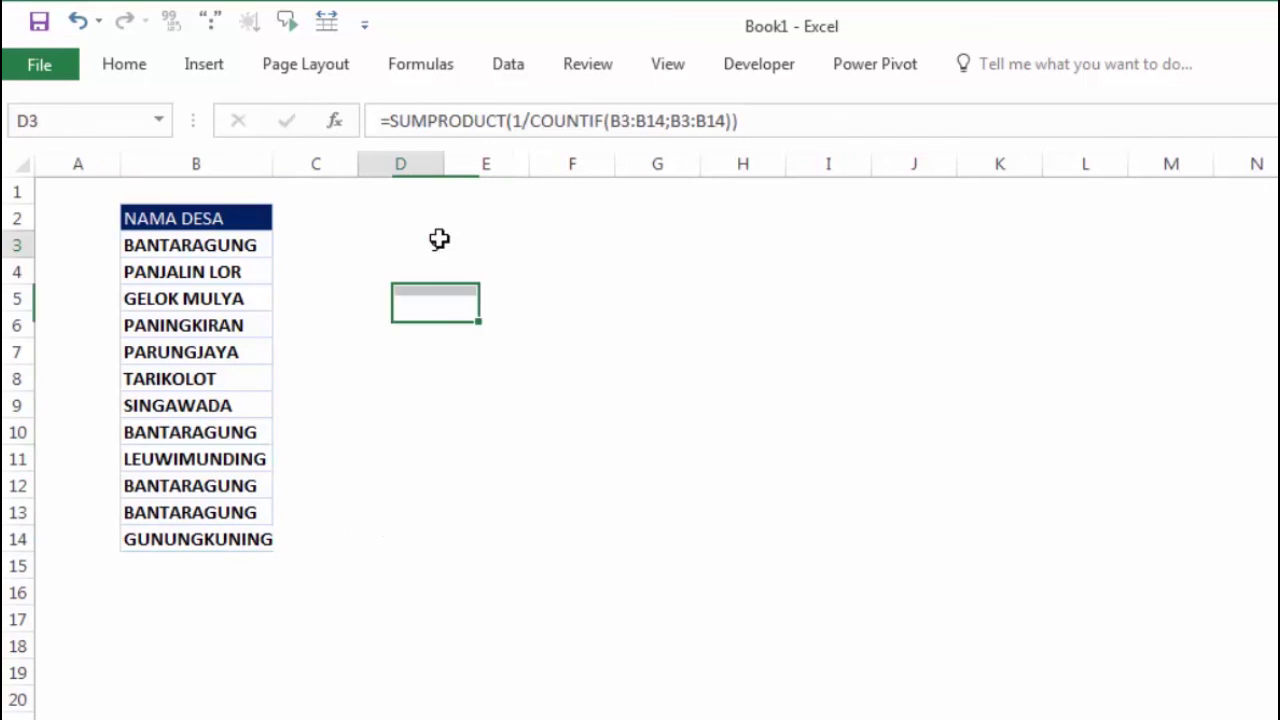
left_click(644, 341)
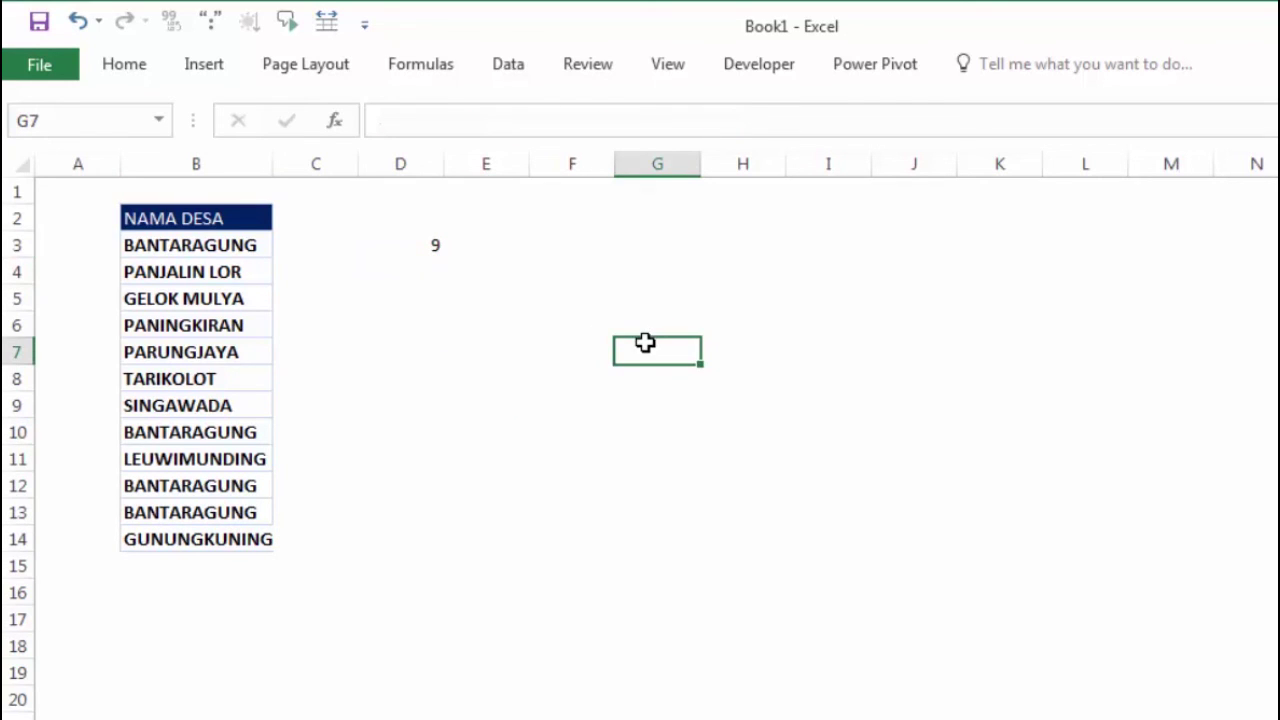